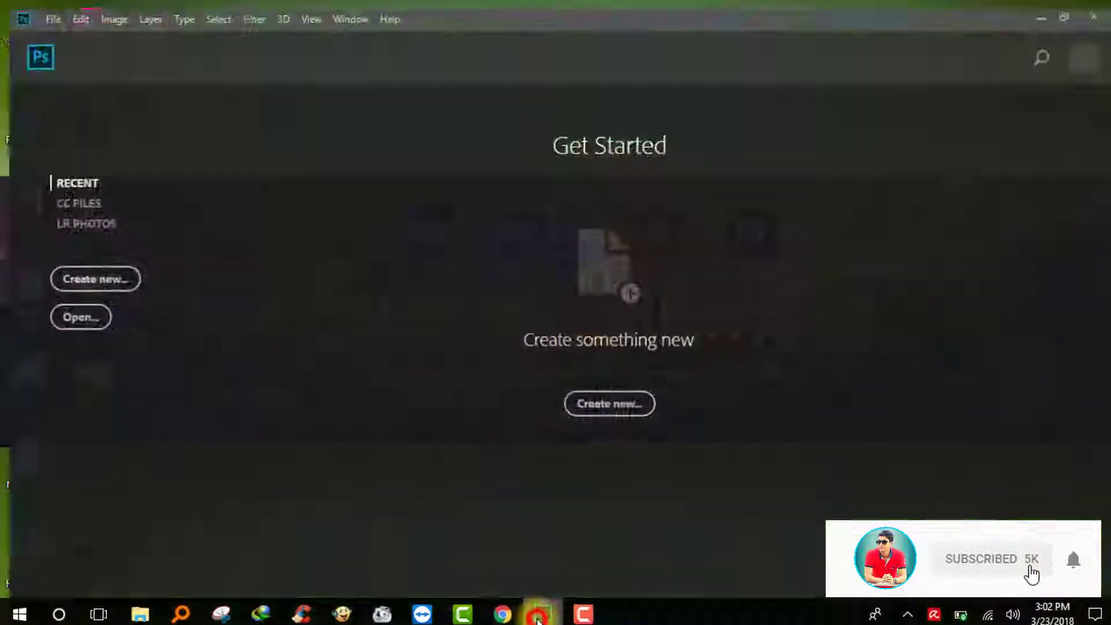
# Open the photo IMG_8955 from the Desktop folder
pyautogui.click(68, 30)
pyautogui.click(88, 61)
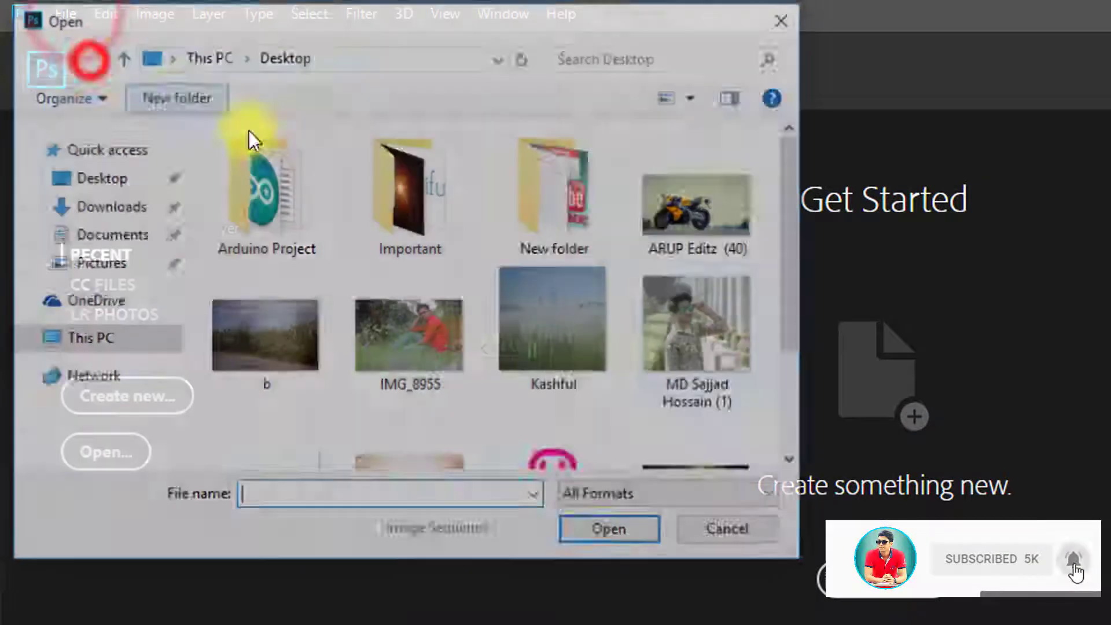
pyautogui.scroll(-3, 539, 341)
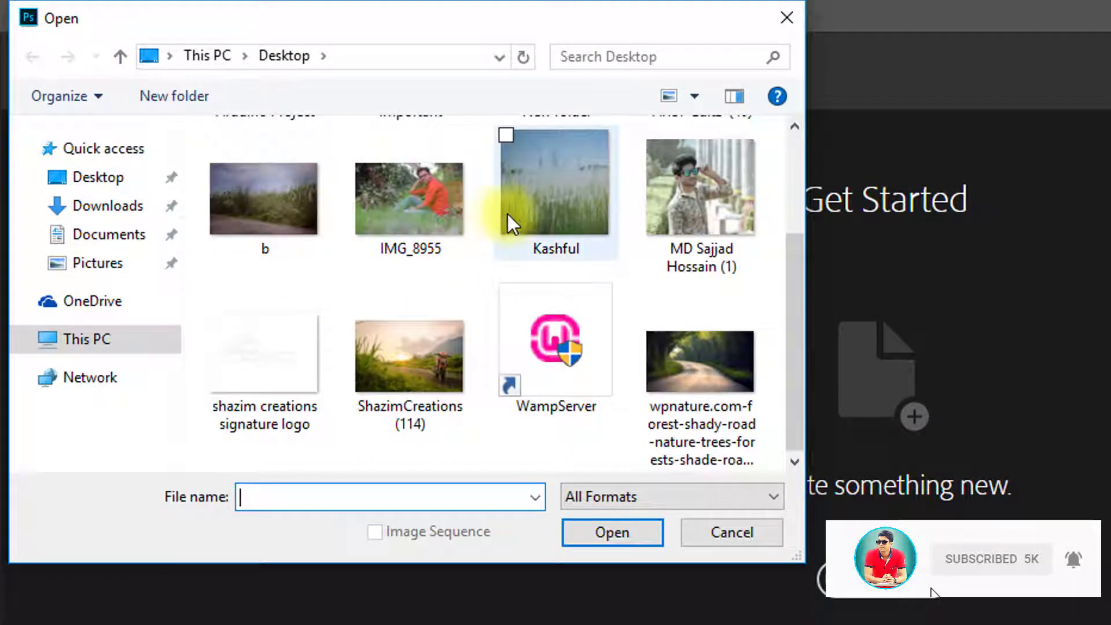
pyautogui.click(414, 220)
pyautogui.click(620, 526)
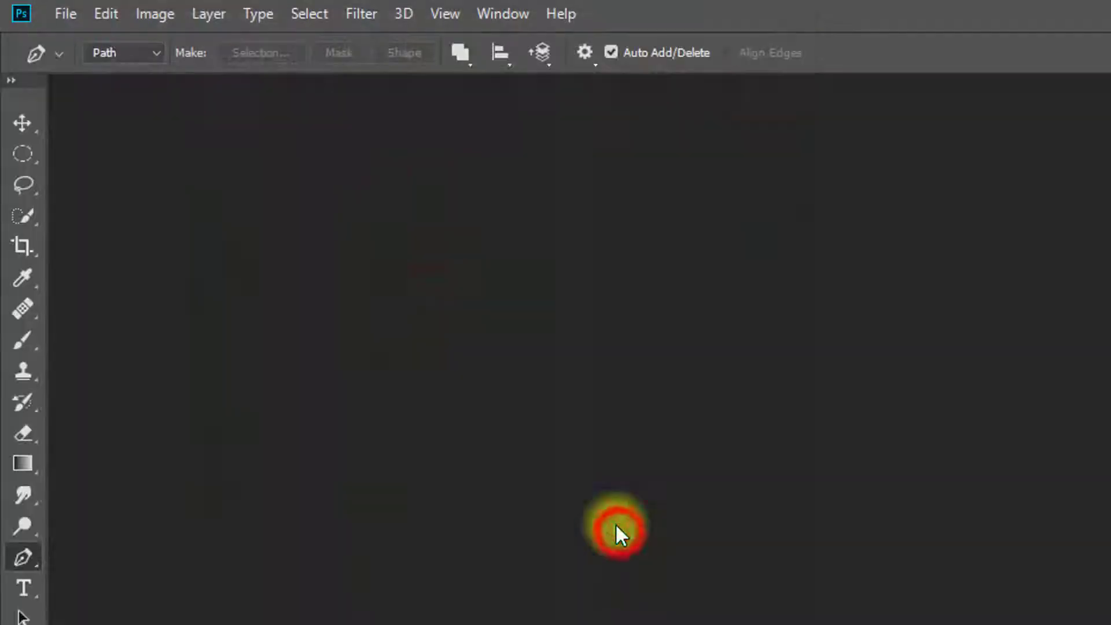
# Start a Pen tool path at the photo's left edge and trace through the foliage up to the seated man's hair
pyautogui.moveTo(158, 496); pyautogui.dragTo(318, 526)
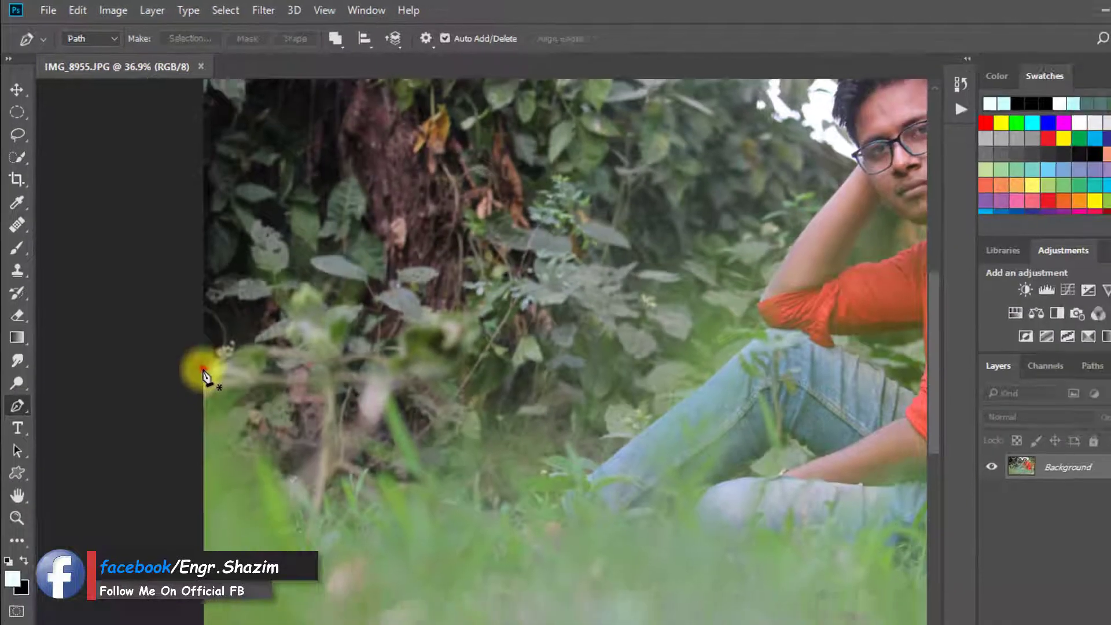
pyautogui.click(277, 508)
pyautogui.moveTo(263, 427); pyautogui.dragTo(282, 457)
pyautogui.moveTo(368, 410); pyautogui.dragTo(394, 387)
pyautogui.moveTo(428, 405); pyautogui.dragTo(449, 396)
pyautogui.moveTo(521, 387); pyautogui.dragTo(397, 395)
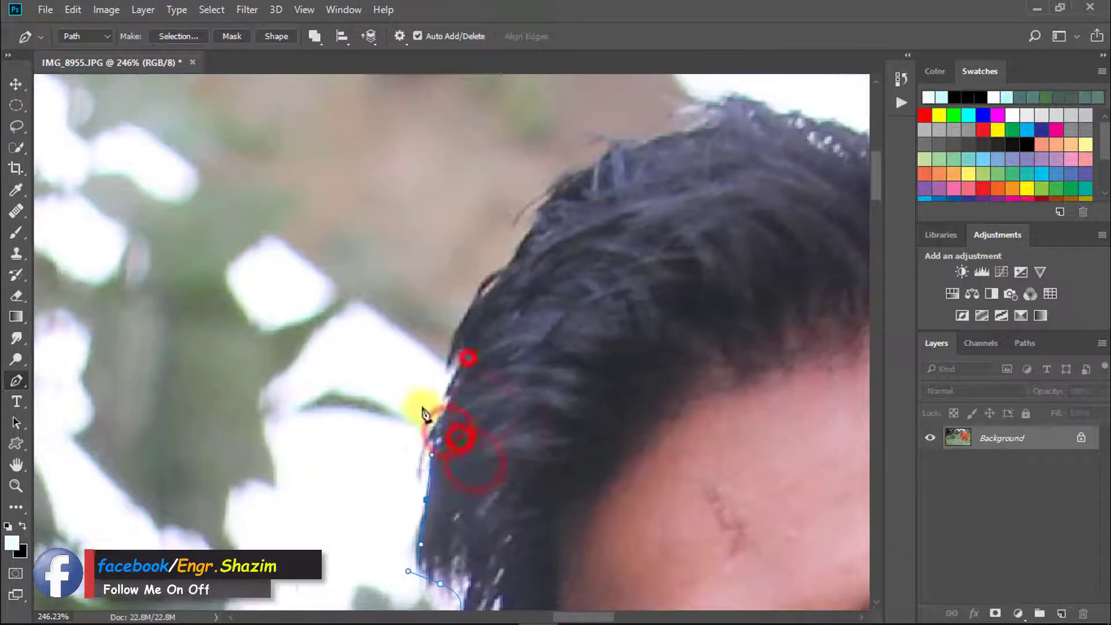
# Continue the path around the outline of the man's hair down to the ear
pyautogui.click(491, 287)
pyautogui.moveTo(548, 220); pyautogui.dragTo(374, 313)
pyautogui.moveTo(442, 231)
pyautogui.mouseDown()
pyautogui.moveTo(486, 209)
pyautogui.moveTo(434, 243)
pyautogui.mouseUp()
pyautogui.moveTo(426, 310); pyautogui.dragTo(443, 316)
pyautogui.moveTo(483, 329); pyautogui.dragTo(444, 267)
pyautogui.moveTo(460, 276); pyautogui.dragTo(466, 288)
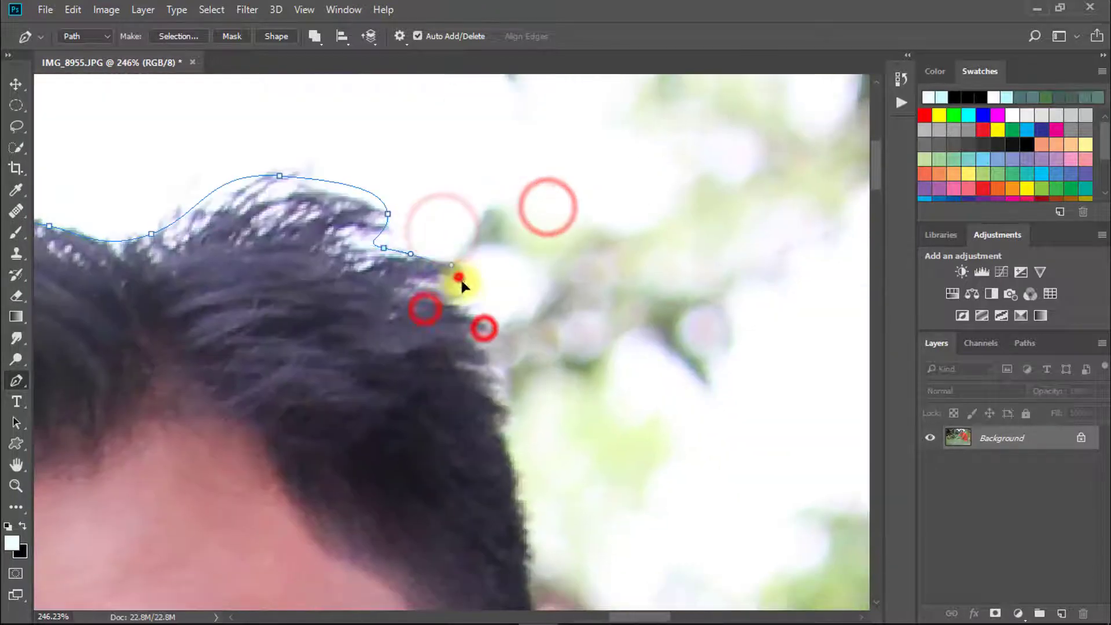
pyautogui.moveTo(477, 346); pyautogui.dragTo(436, 203)
pyautogui.moveTo(466, 280); pyautogui.dragTo(472, 328)
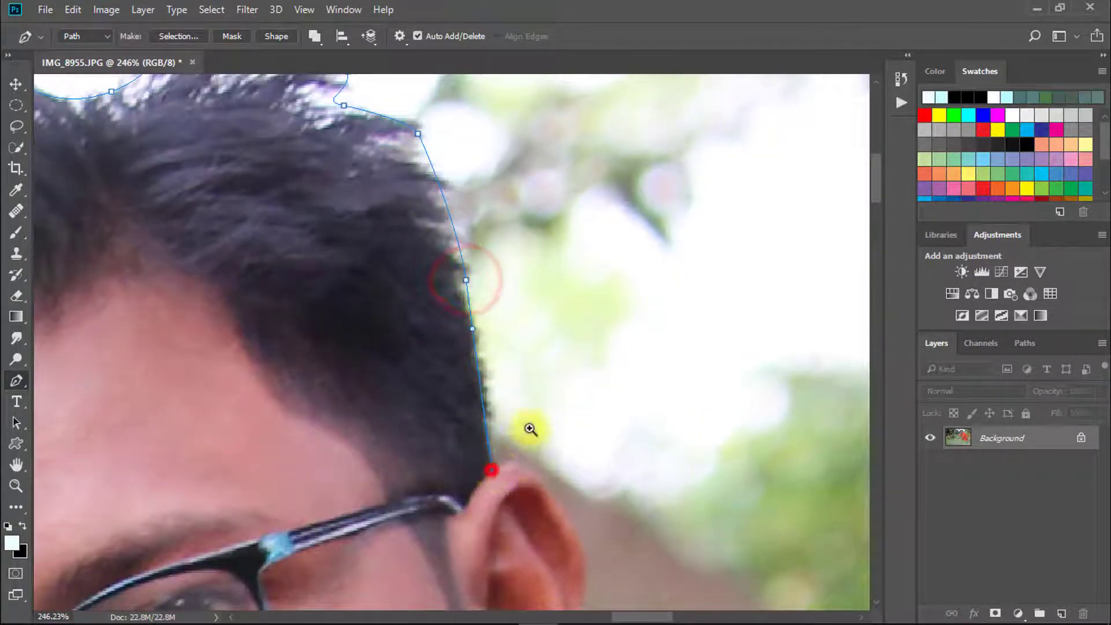
pyautogui.click(528, 439)
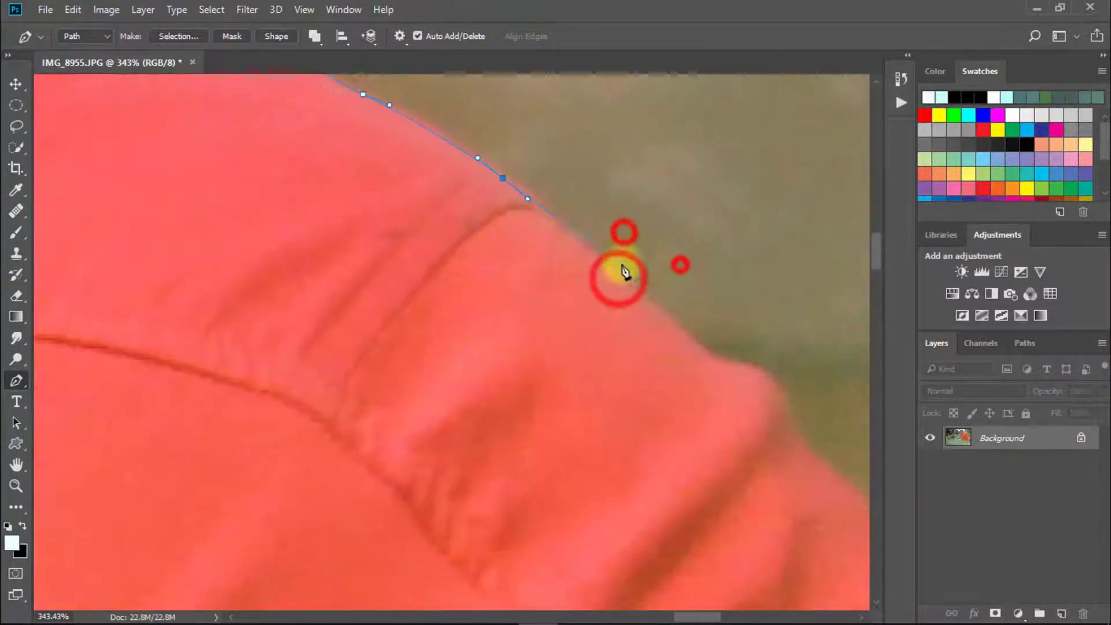
# Trace the path along the shirt's shoulder and back, over the plants to the photo's right edge and down to its lower right corner
pyautogui.moveTo(658, 303); pyautogui.dragTo(746, 369)
pyautogui.moveTo(739, 369); pyautogui.dragTo(484, 232)
pyautogui.moveTo(536, 265); pyautogui.dragTo(547, 295)
pyautogui.moveTo(568, 330); pyautogui.dragTo(595, 357)
pyautogui.moveTo(595, 356); pyautogui.dragTo(442, 207)
pyautogui.moveTo(479, 243); pyautogui.dragTo(494, 258)
pyautogui.moveTo(543, 303); pyautogui.dragTo(554, 333)
pyautogui.moveTo(599, 364); pyautogui.dragTo(615, 375)
pyautogui.moveTo(615, 387); pyautogui.dragTo(559, 262)
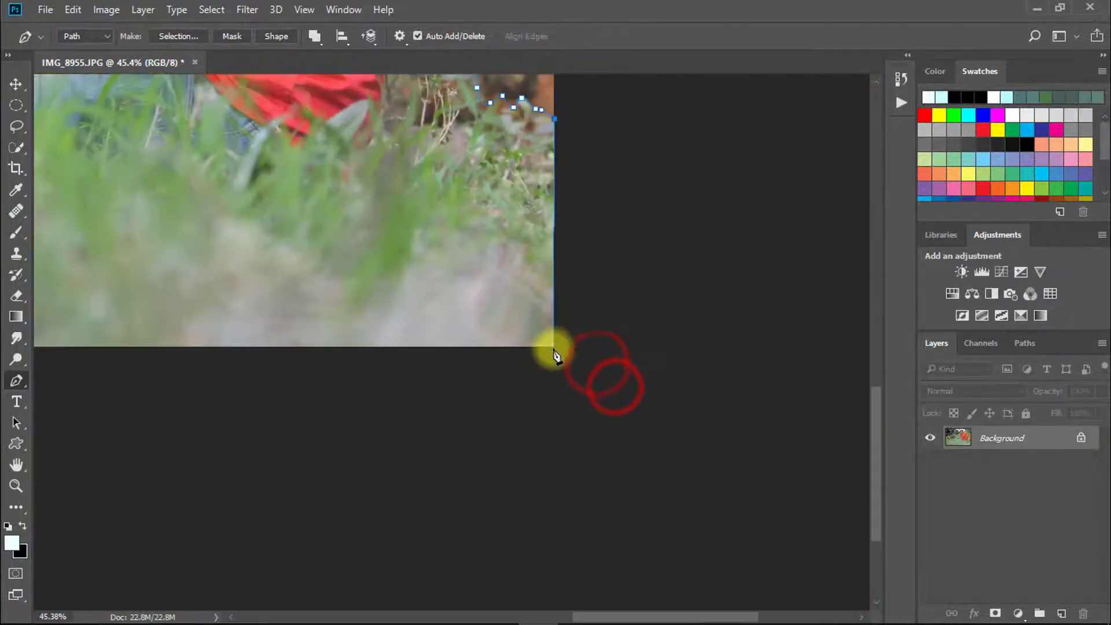
pyautogui.click(554, 346)
pyautogui.moveTo(450, 374); pyautogui.dragTo(679, 384)
pyautogui.click(268, 345)
pyautogui.moveTo(168, 366); pyautogui.dragTo(320, 367)
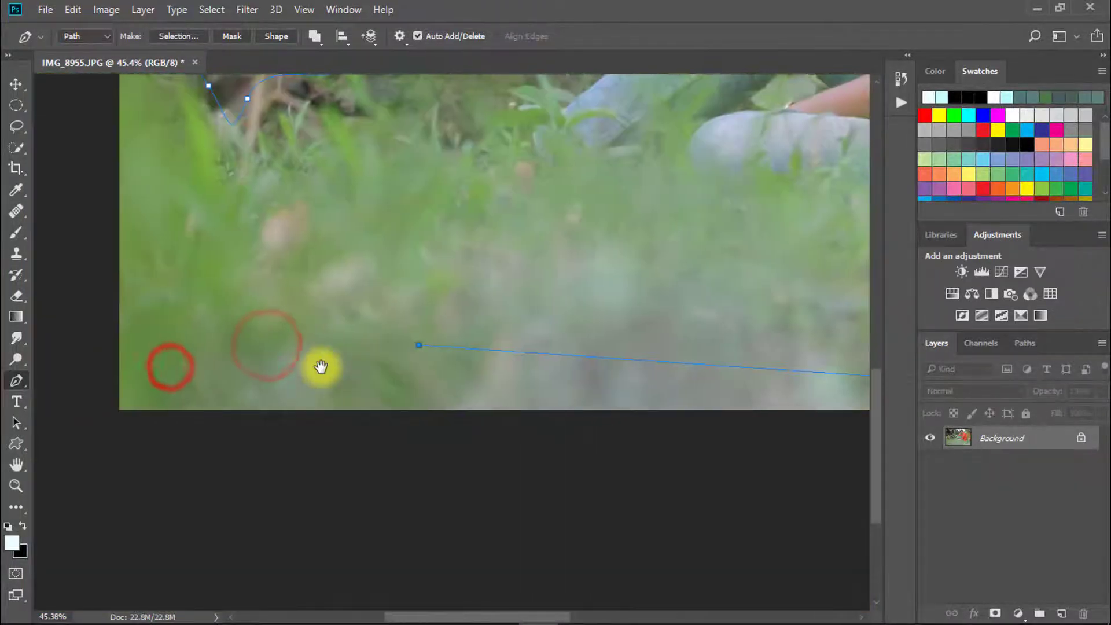
pyautogui.hotkey('ctrl', 'z')
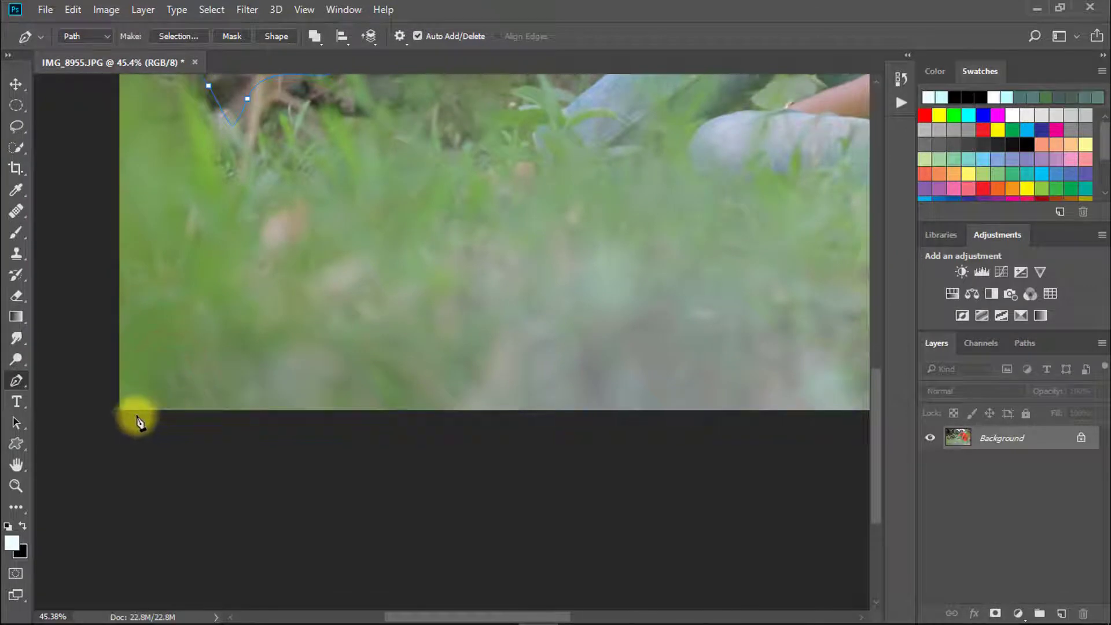
# Run the path to the photo's lower left corner and close it at the starting point on the left edge
pyautogui.moveTo(173, 330); pyautogui.dragTo(239, 476)
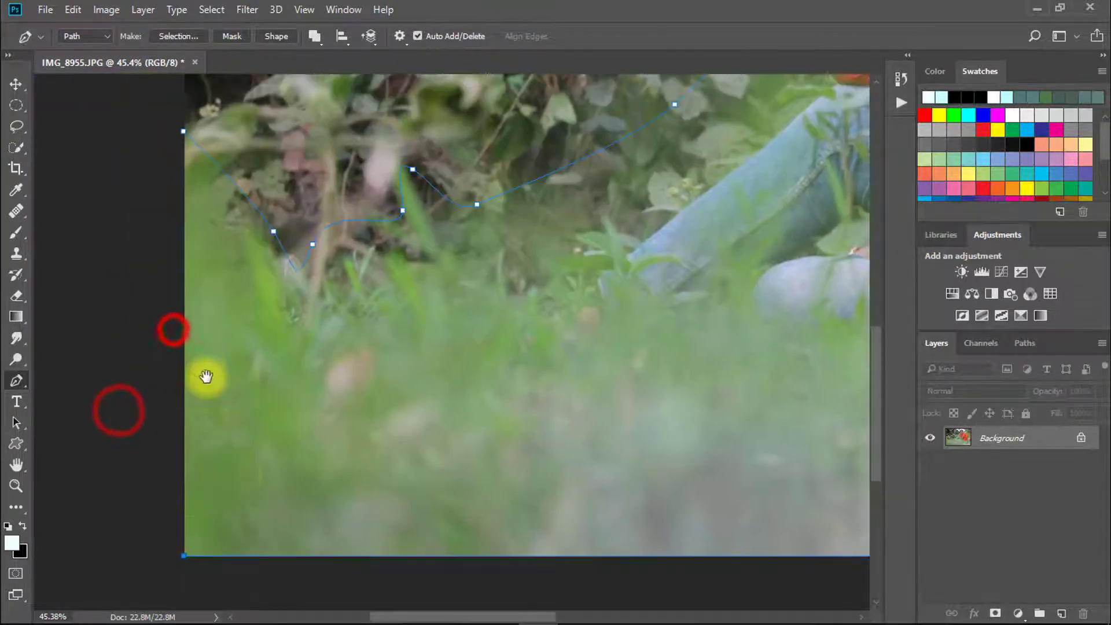
pyautogui.moveTo(206, 393); pyautogui.dragTo(213, 479)
pyautogui.moveTo(401, 283); pyautogui.dragTo(307, 272)
pyautogui.click(515, 295)
# Convert the closed path around the man and the grass into a selection
pyautogui.rightClick(484, 388)
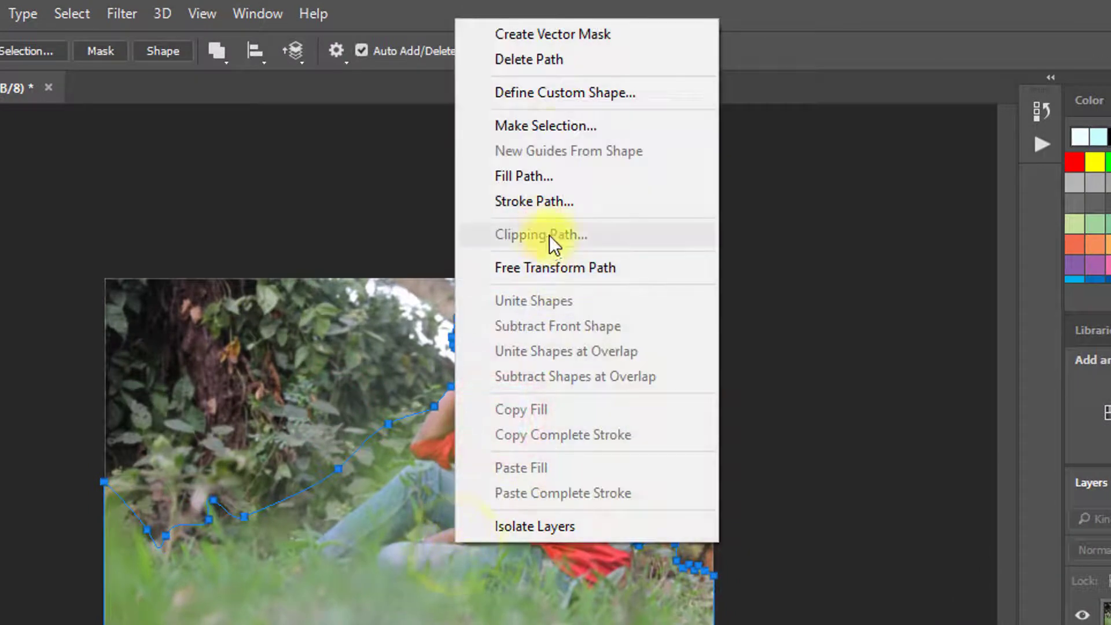
pyautogui.click(544, 125)
pyautogui.click(671, 226)
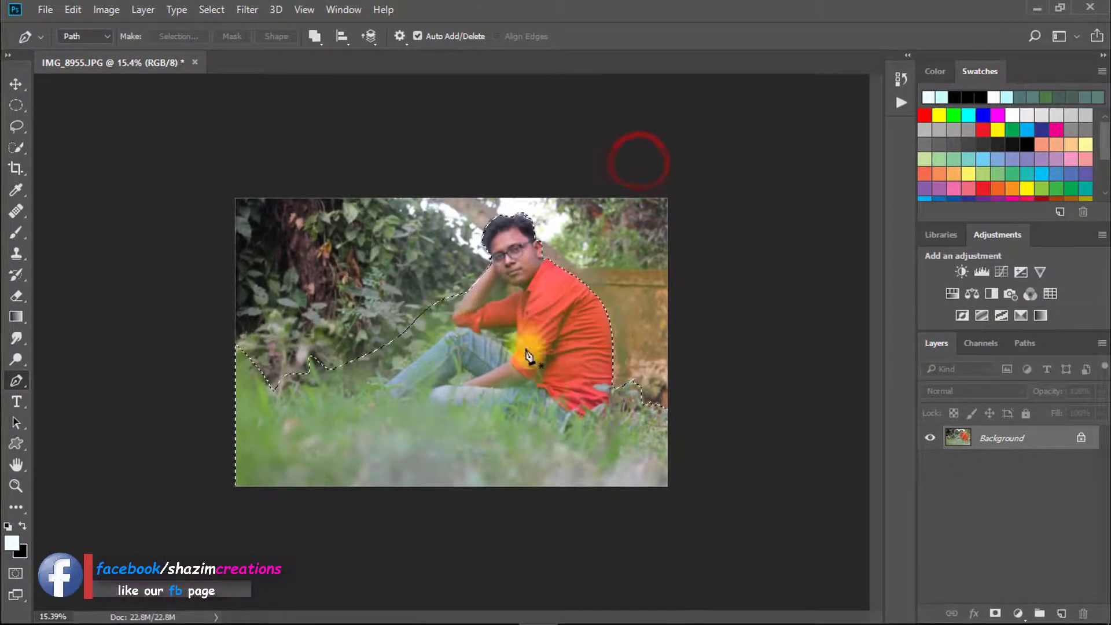
# Open the selection in Select and Mask and preview it with the area outside shown semi-transparent around the man's head
pyautogui.hotkey('ctrl', 'alt', 'r')
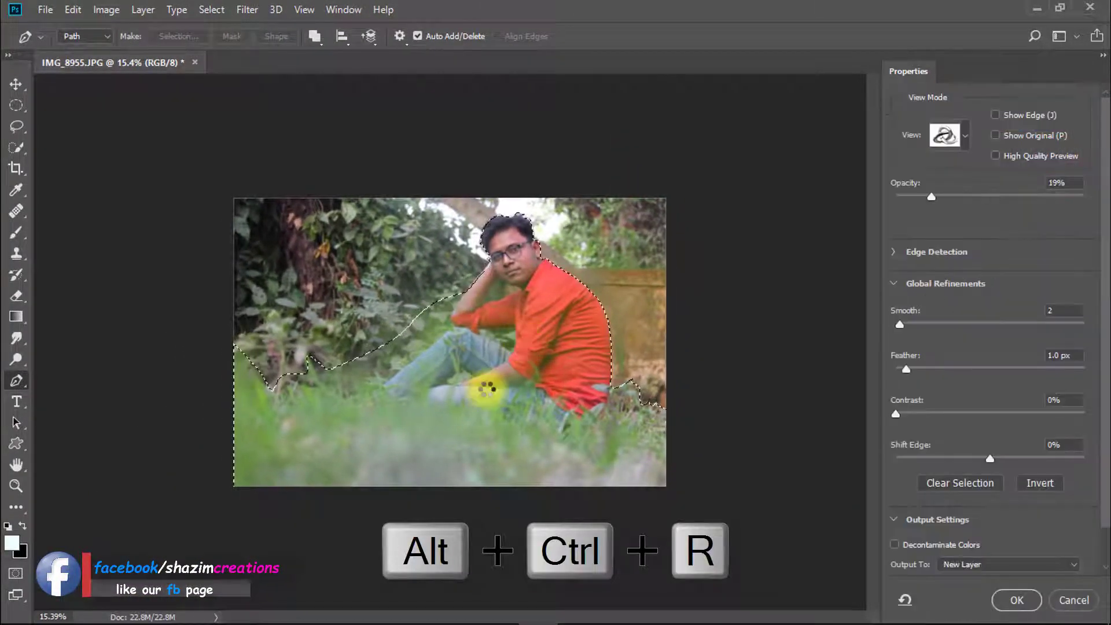
pyautogui.moveTo(514, 230); pyautogui.dragTo(585, 233)
pyautogui.moveTo(496, 199); pyautogui.dragTo(520, 331)
pyautogui.moveTo(486, 282); pyautogui.dragTo(542, 281)
pyautogui.click(542, 281)
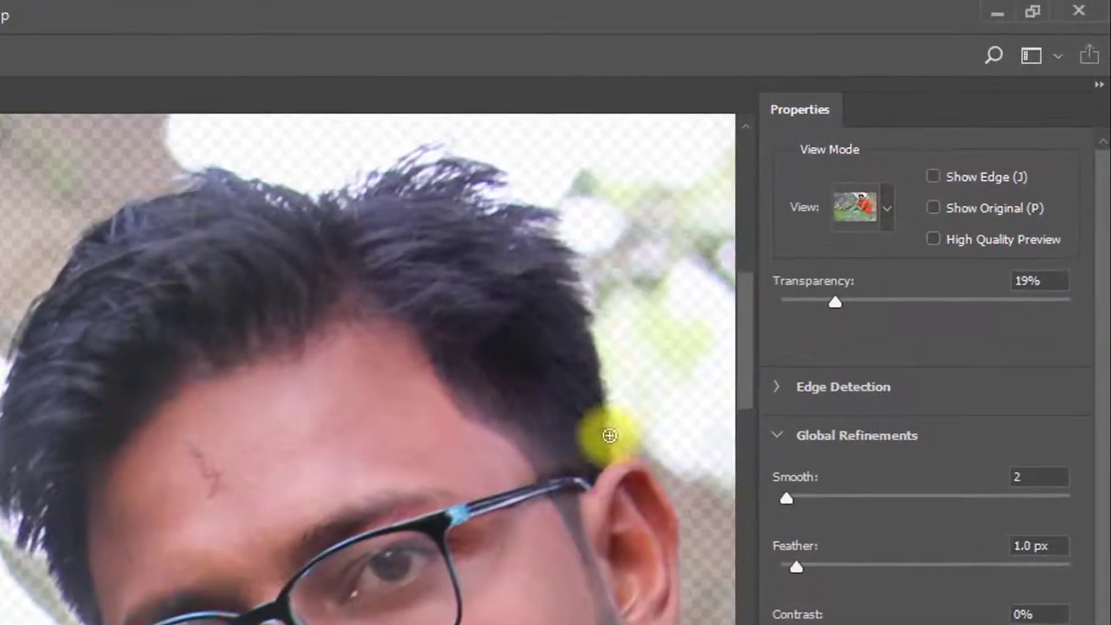
pyautogui.click(855, 203)
pyautogui.click(816, 269)
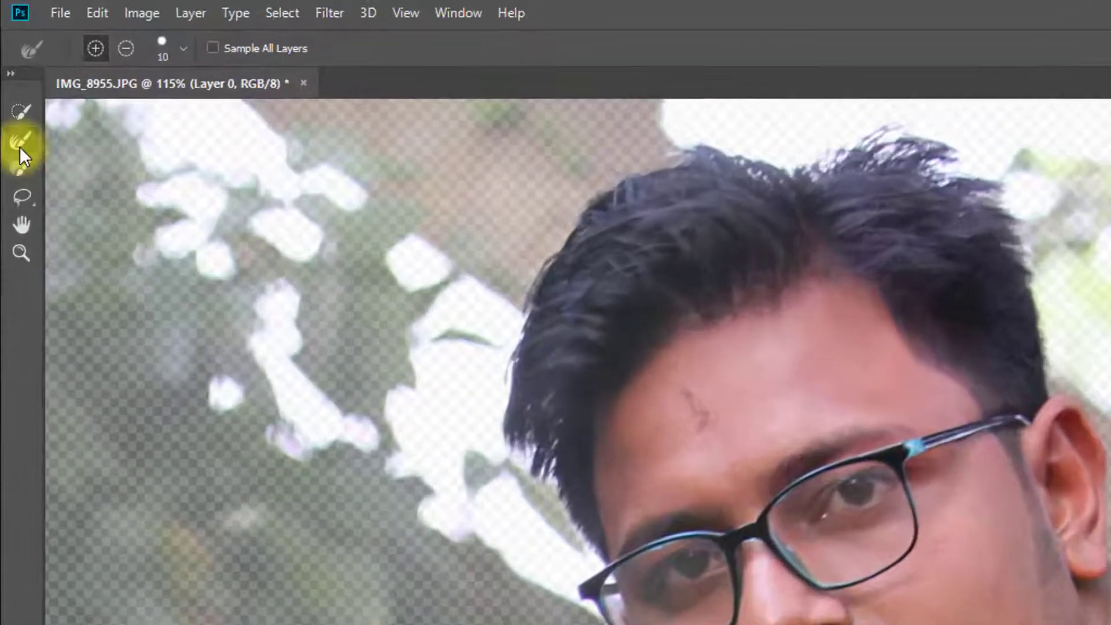
# Refine the selection along the man's hair with the Refine Edge Brush at size 15
pyautogui.click(20, 147)
pyautogui.click(495, 489)
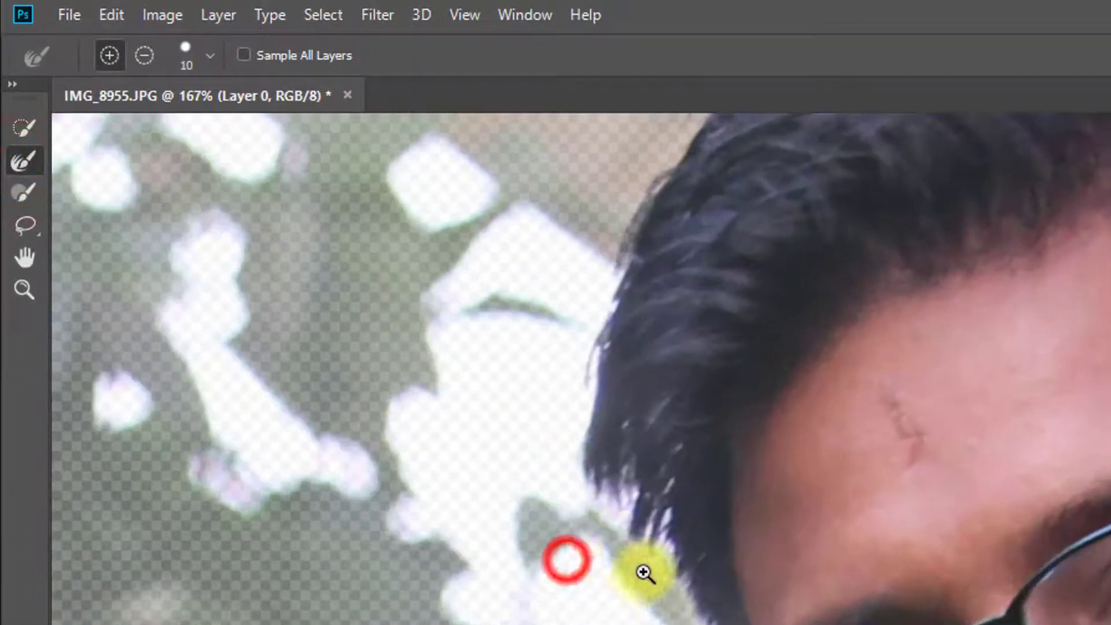
pyautogui.press(']')
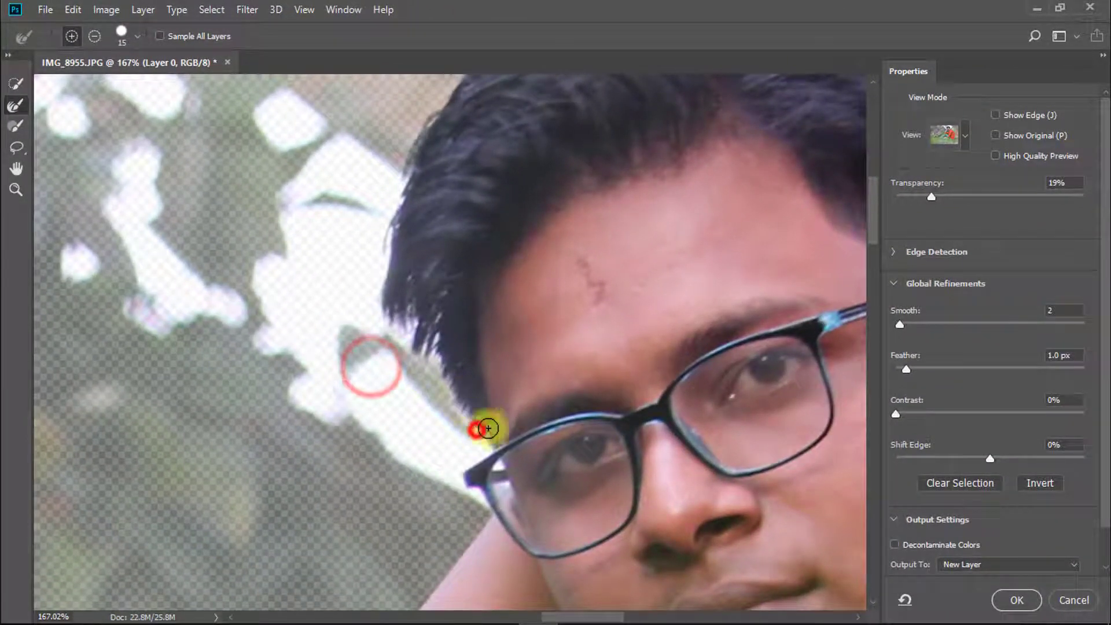
pyautogui.moveTo(488, 429)
pyautogui.mouseDown()
pyautogui.moveTo(433, 319)
pyautogui.moveTo(400, 391)
pyautogui.mouseUp()
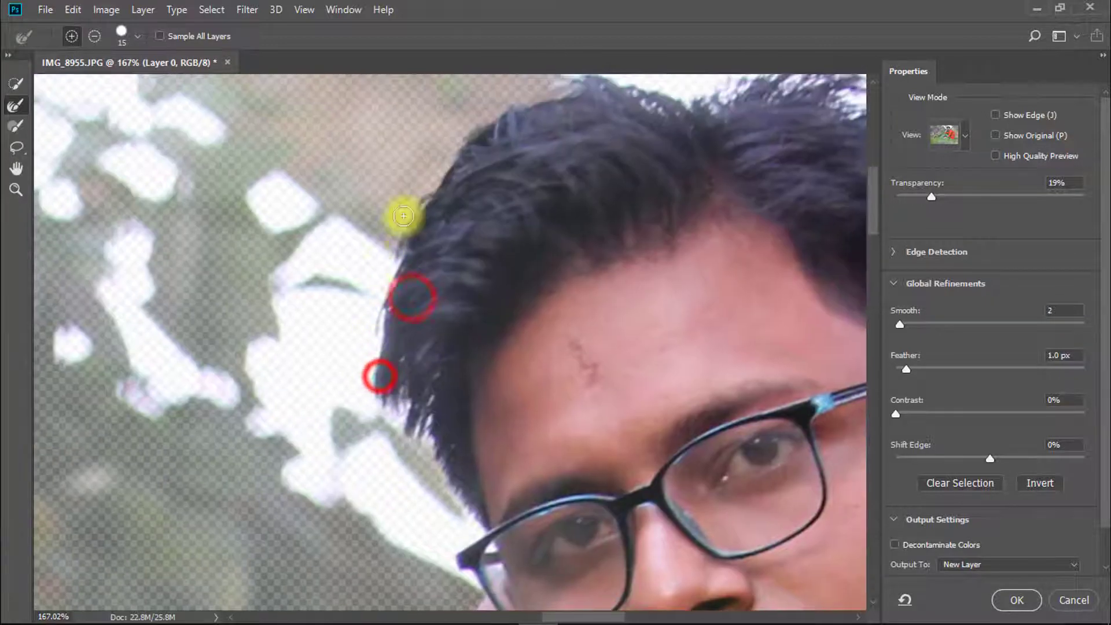
pyautogui.moveTo(464, 166); pyautogui.dragTo(384, 323)
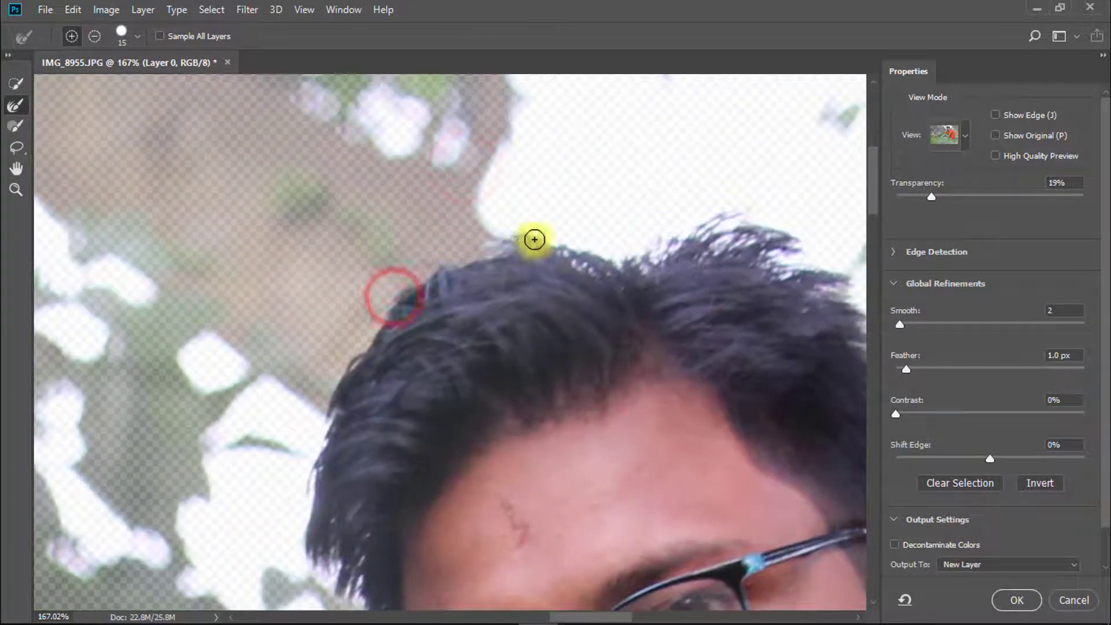
pyautogui.moveTo(735, 231); pyautogui.dragTo(668, 253)
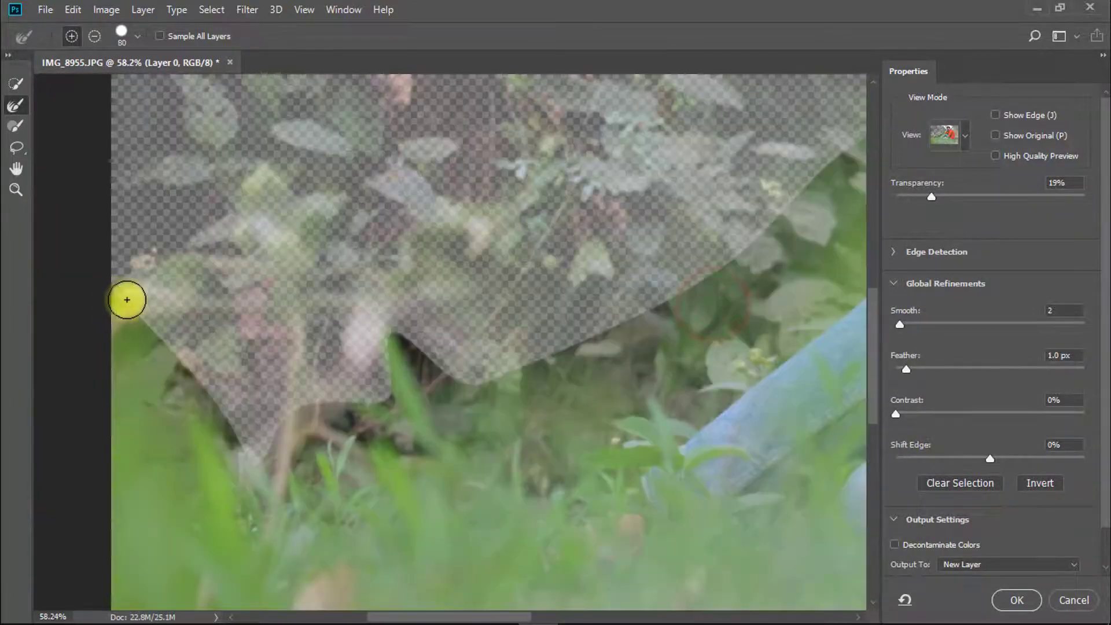
# Brush the selection's edge along the grass and leafy foliage with the Refine Edge Brush at about size 60
pyautogui.moveTo(159, 342); pyautogui.dragTo(263, 492)
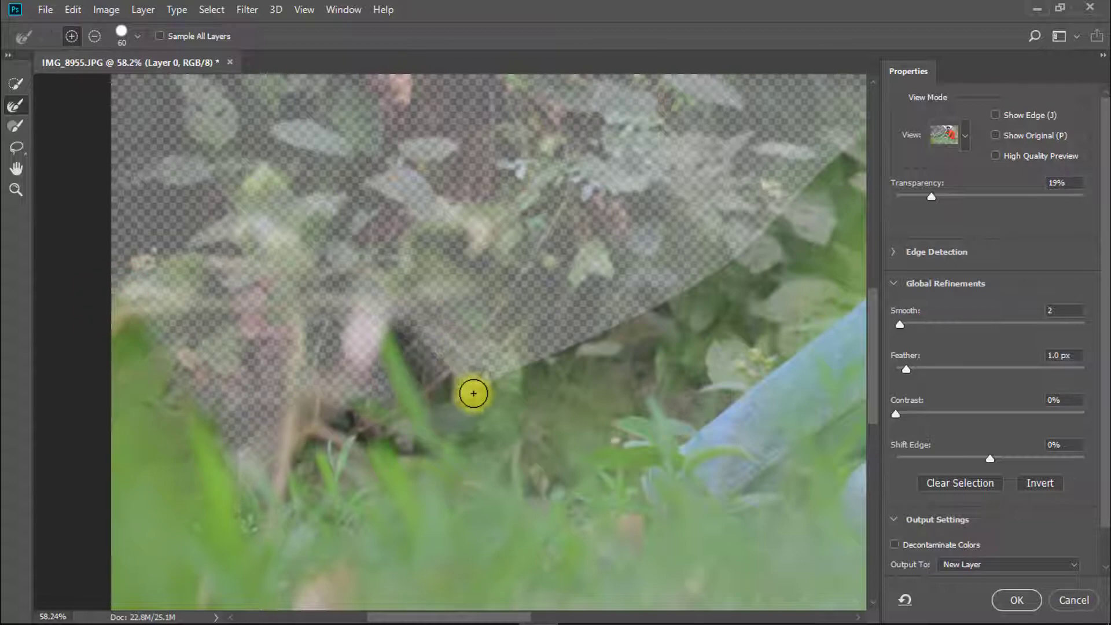
pyautogui.moveTo(717, 245); pyautogui.dragTo(624, 301)
pyautogui.click(310, 417)
pyautogui.click(327, 392)
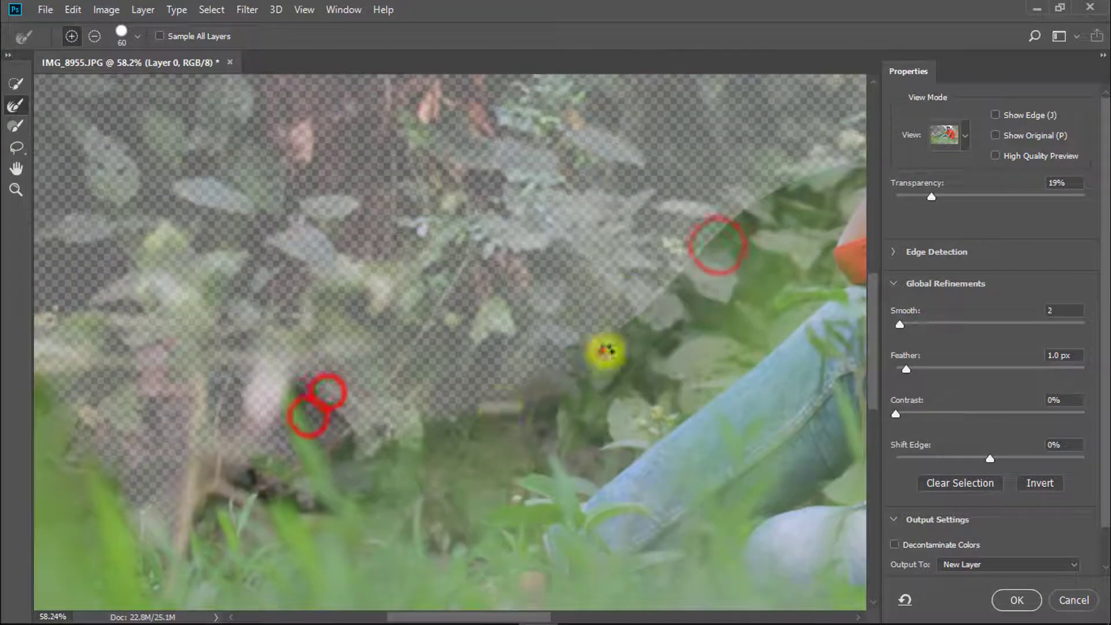
pyautogui.moveTo(598, 349); pyautogui.dragTo(434, 404)
pyautogui.moveTo(625, 263); pyautogui.dragTo(367, 292)
pyautogui.hotkey('ctrl', '0')
pyautogui.moveTo(564, 343); pyautogui.dragTo(588, 366)
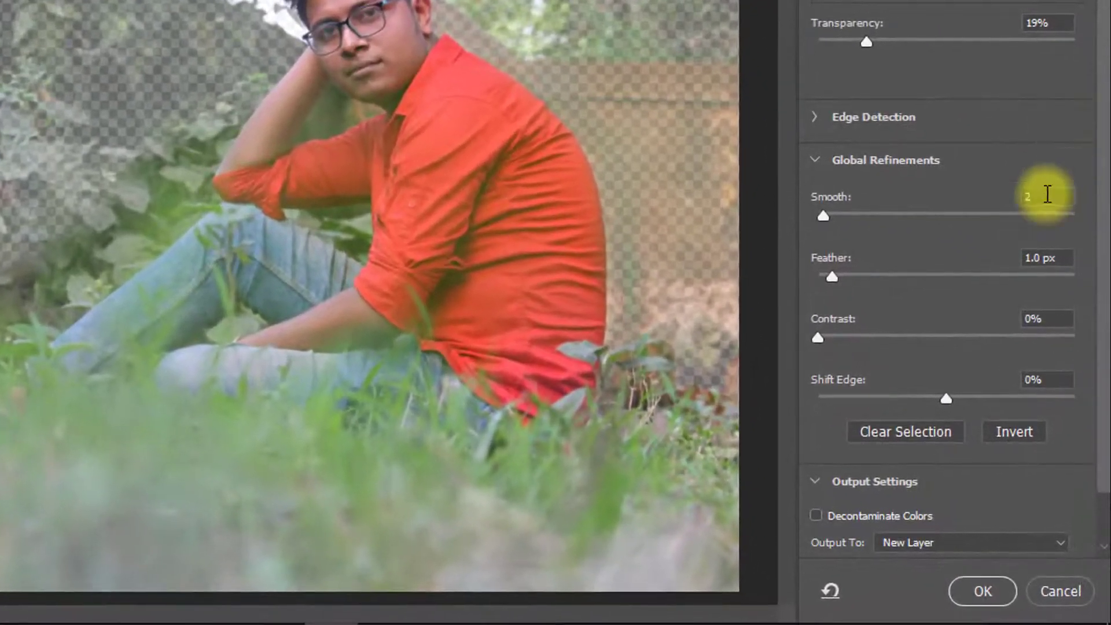
# Apply the refinement with Smooth 2 and Feather 1.0 px, sending the output to a new layer
pyautogui.click(1061, 310)
pyautogui.click(1045, 257)
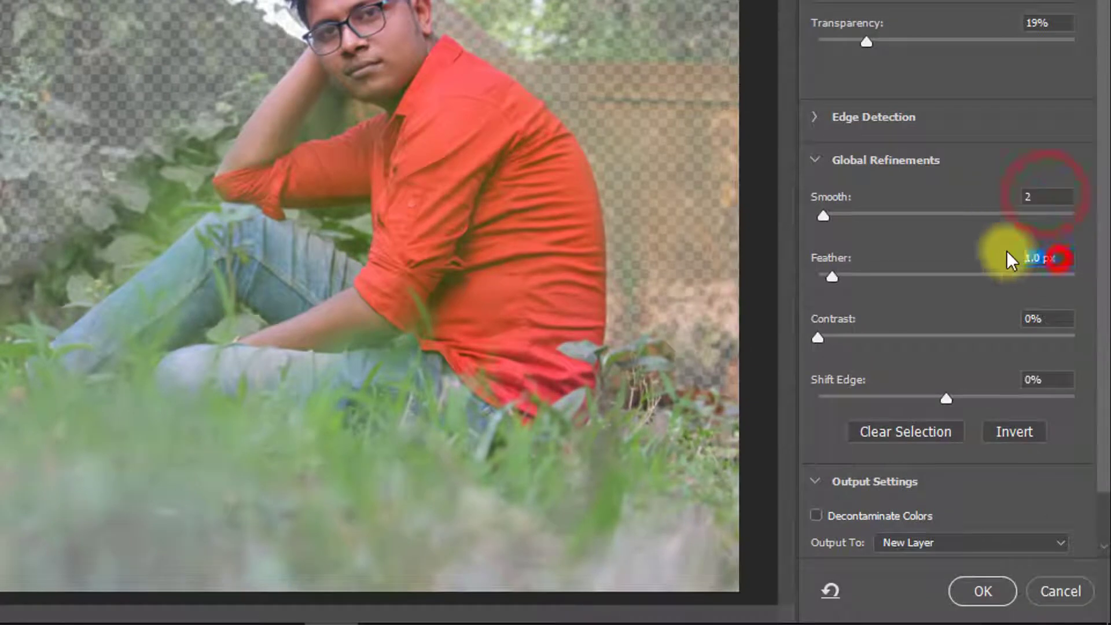
pyautogui.click(933, 542)
pyautogui.click(926, 484)
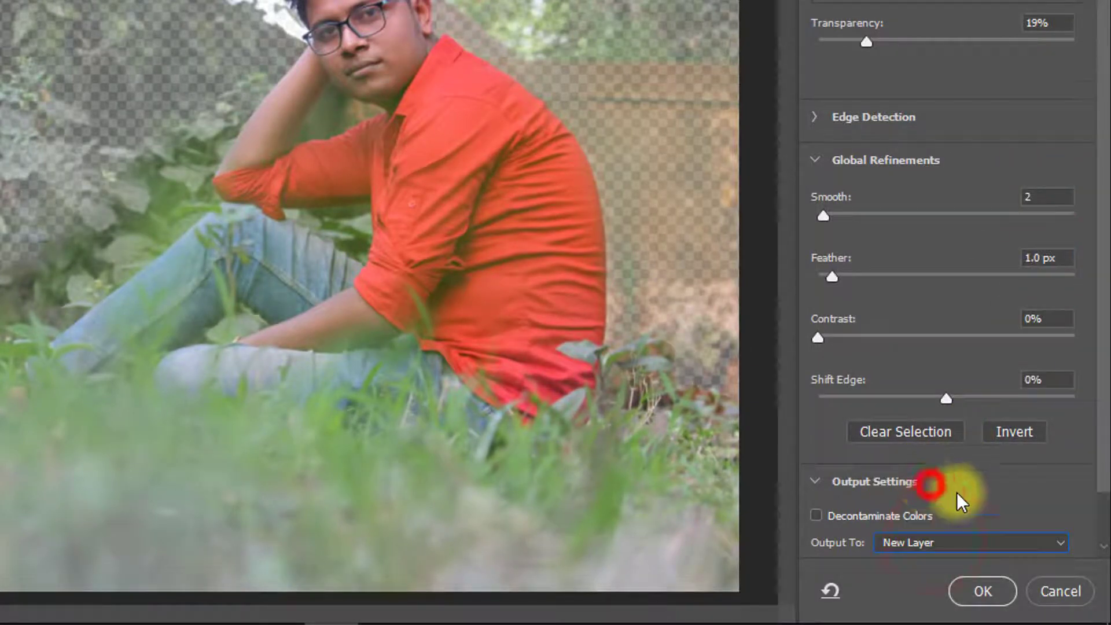
pyautogui.scroll(-4, 963, 501)
pyautogui.click(926, 506)
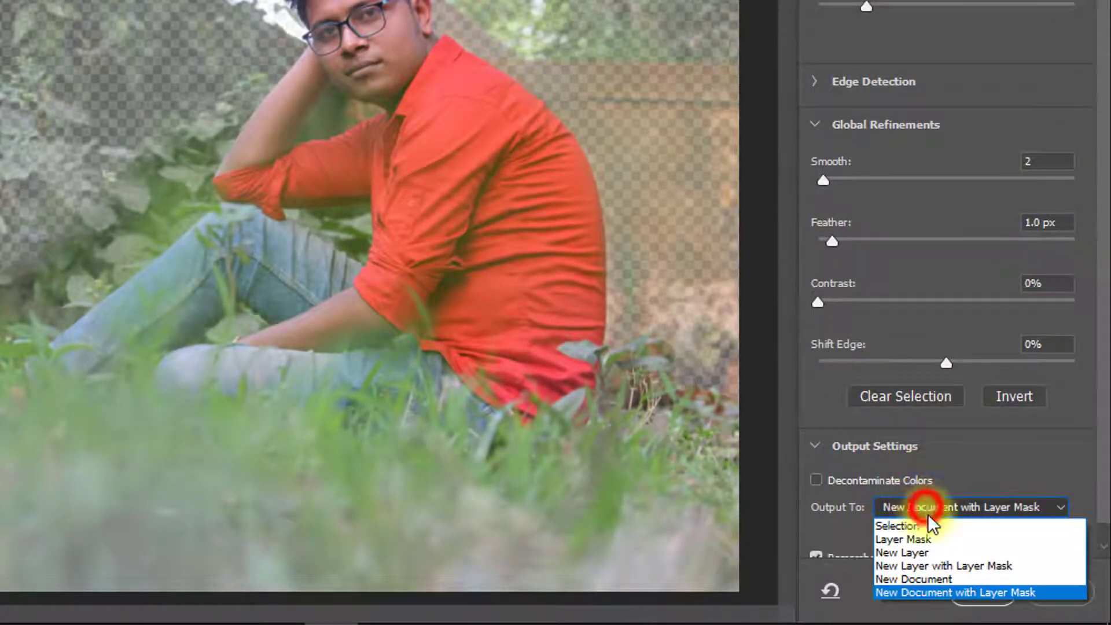
pyautogui.click(918, 551)
pyautogui.scroll(-1, 850, 534)
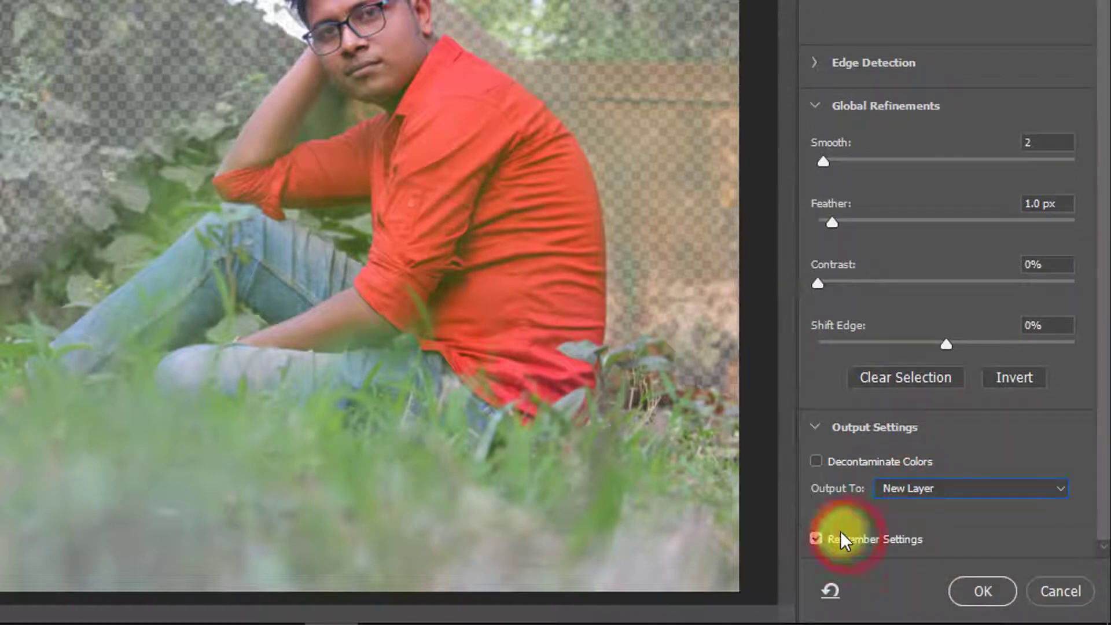
pyautogui.click(816, 540)
pyautogui.click(983, 591)
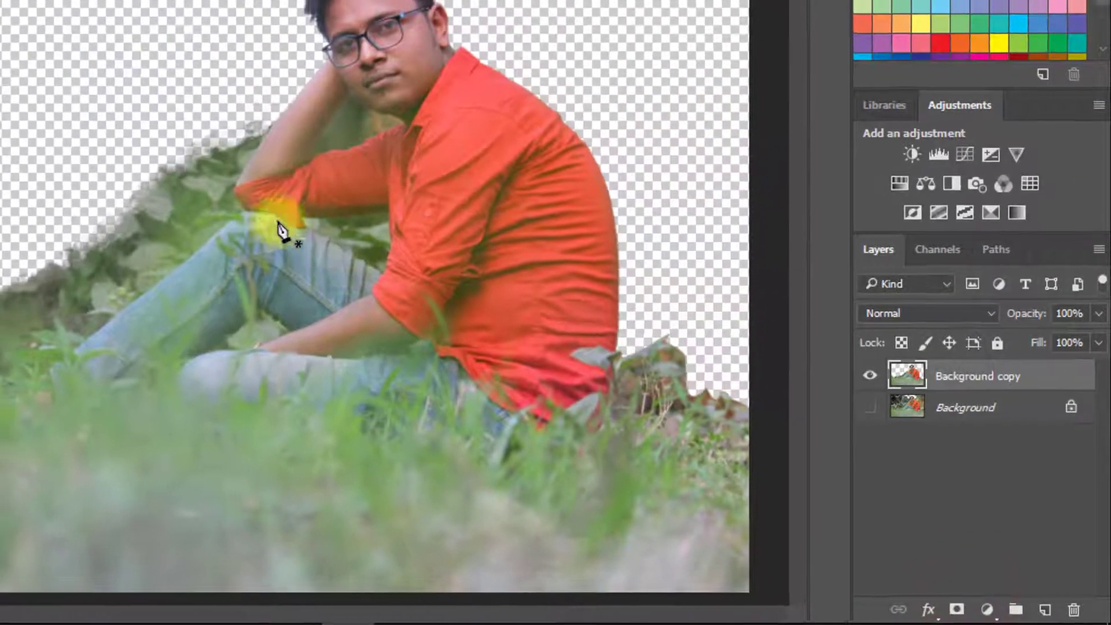
# Inspect the cutout's edges and the leftover background around the man's arm and back at closer zoom
pyautogui.hotkey('ctrl', 'space')
pyautogui.moveTo(311, 162); pyautogui.dragTo(352, 166)
pyautogui.moveTo(606, 375); pyautogui.dragTo(513, 331)
pyautogui.moveTo(704, 405); pyautogui.dragTo(783, 449)
pyautogui.hotkey('ctrl', 'space')
pyautogui.moveTo(554, 237); pyautogui.dragTo(643, 240)
pyautogui.moveTo(501, 322); pyautogui.dragTo(524, 327)
# Trace a Pen path along the upper edge of the red sleeve, inside the gap between the raised forearm and the chin
pyautogui.hotkey('ctrl', 'space')
pyautogui.moveTo(727, 245); pyautogui.dragTo(747, 246)
pyautogui.moveTo(739, 246); pyautogui.dragTo(689, 266)
pyautogui.click(591, 311)
pyautogui.click(555, 322)
pyautogui.click(523, 337)
pyautogui.click(502, 362)
pyautogui.click(481, 366)
pyautogui.click(451, 377)
pyautogui.click(409, 408)
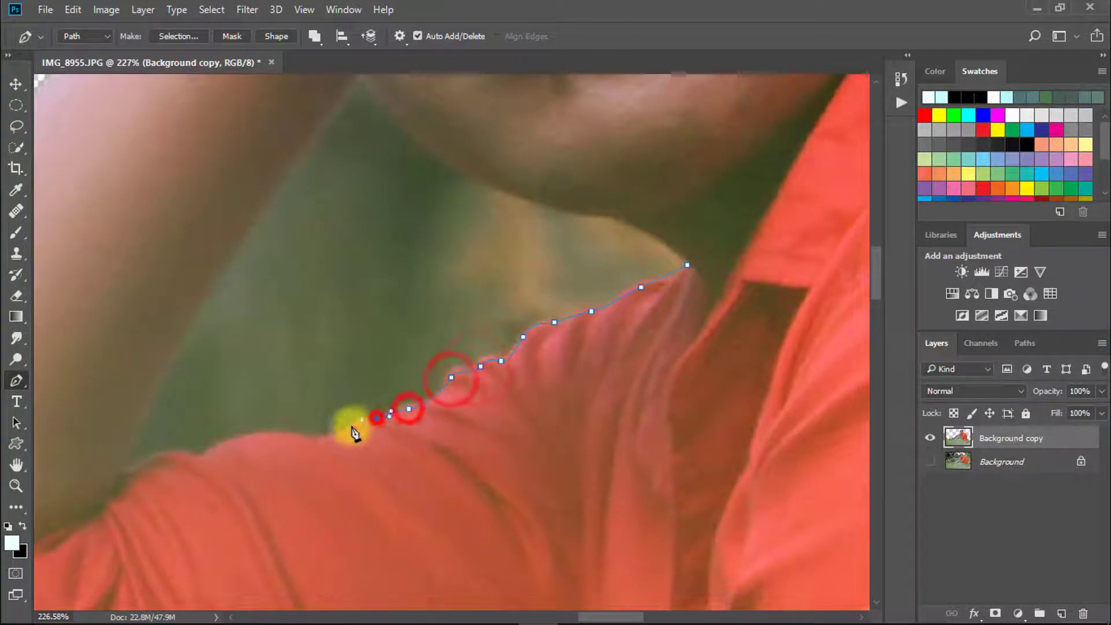
pyautogui.moveTo(348, 431); pyautogui.dragTo(340, 437)
pyautogui.moveTo(345, 437); pyautogui.dragTo(610, 432)
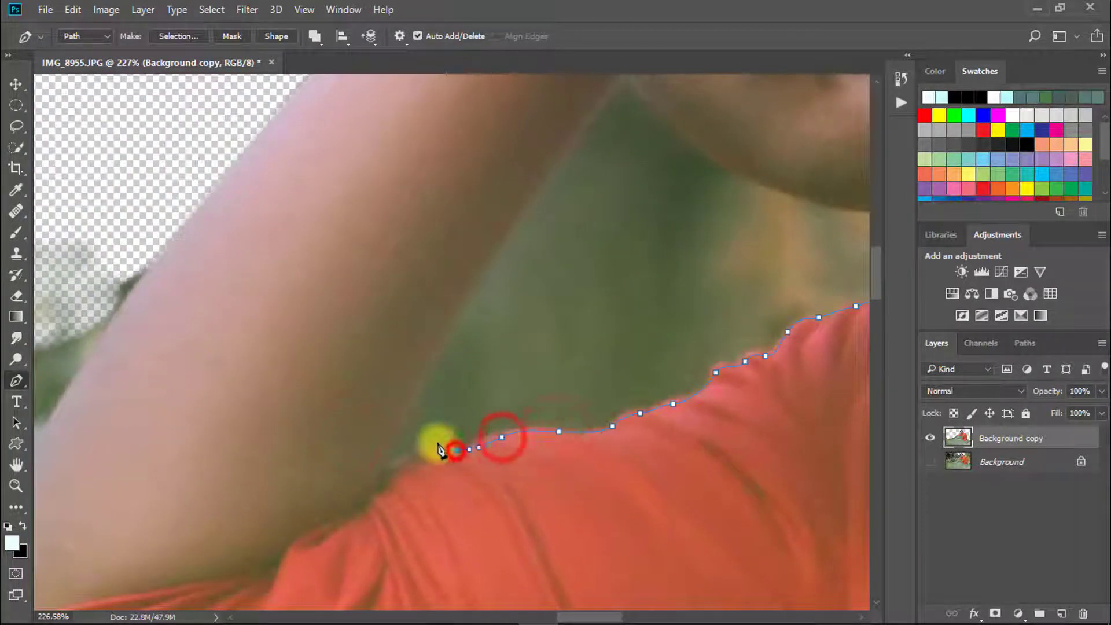
# Continue the path up the inner forearm and along the jawline, closing it at its starting point beside the collar
pyautogui.click(562, 155)
pyautogui.scroll(4, 478, 280)
pyautogui.hscroll(3, 478, 280)
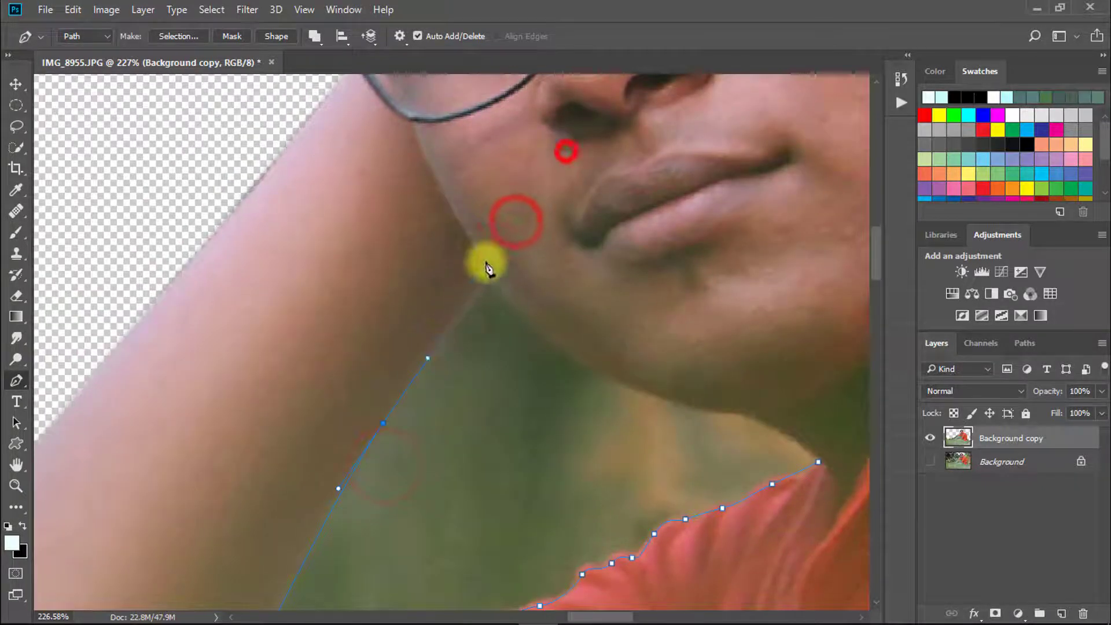
pyautogui.moveTo(679, 402); pyautogui.dragTo(731, 411)
pyautogui.moveTo(793, 433); pyautogui.dragTo(822, 461)
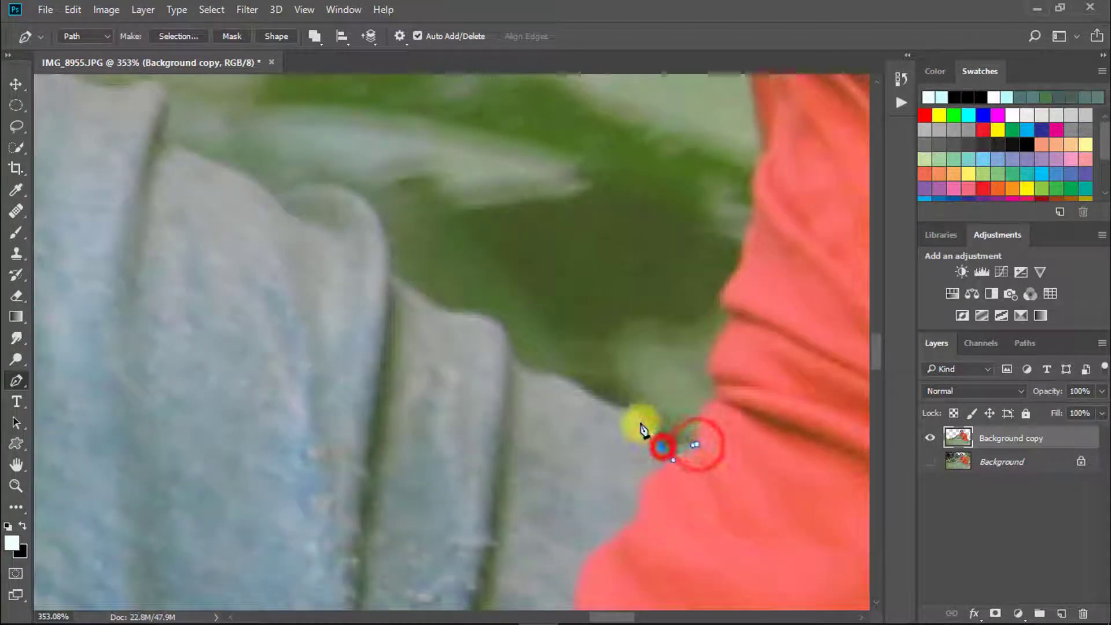
# Trace and close a Pen path around the background gap enclosed by the sleeve's underside, the shirt front and the jeans
pyautogui.moveTo(625, 410); pyautogui.dragTo(589, 403)
pyautogui.moveTo(547, 375); pyautogui.dragTo(513, 367)
pyautogui.moveTo(528, 371); pyautogui.dragTo(598, 370)
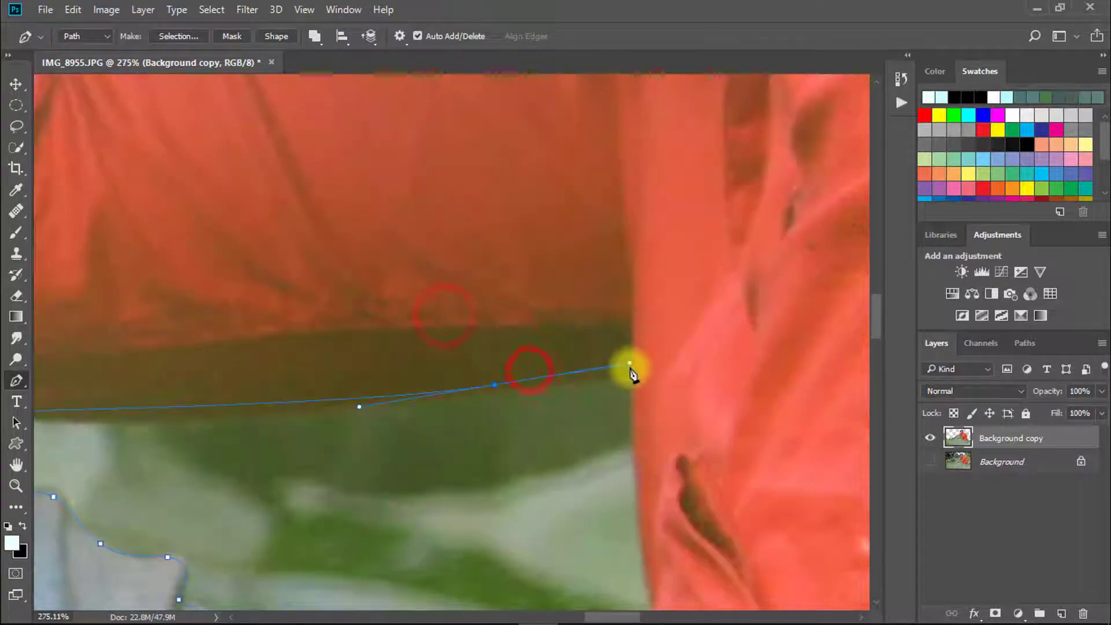
pyautogui.moveTo(650, 444); pyautogui.dragTo(617, 332)
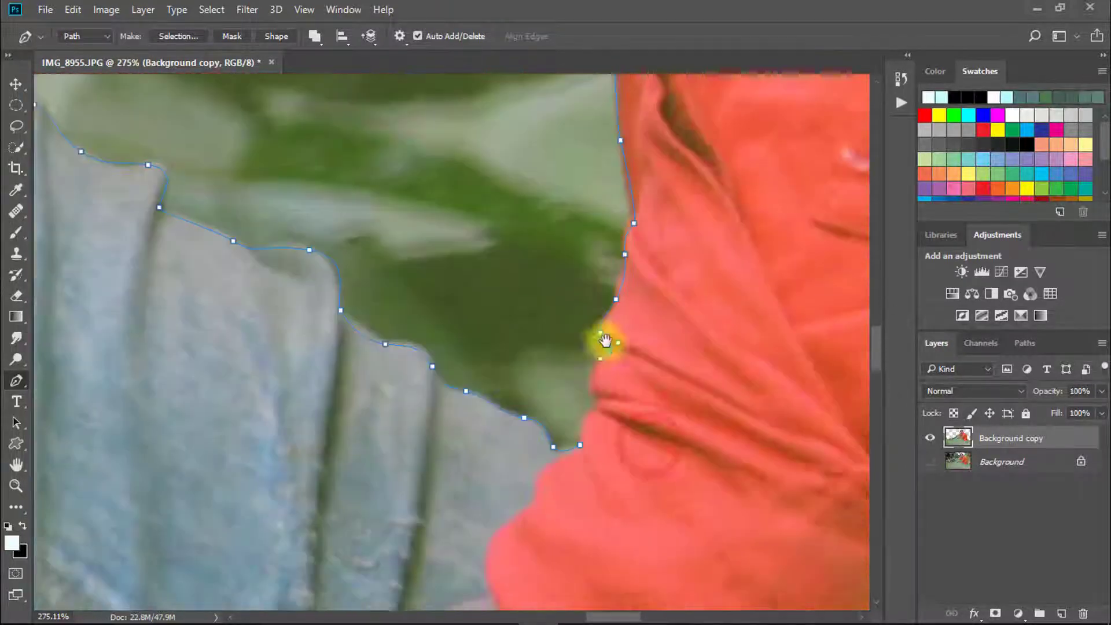
pyautogui.moveTo(605, 342); pyautogui.dragTo(615, 314)
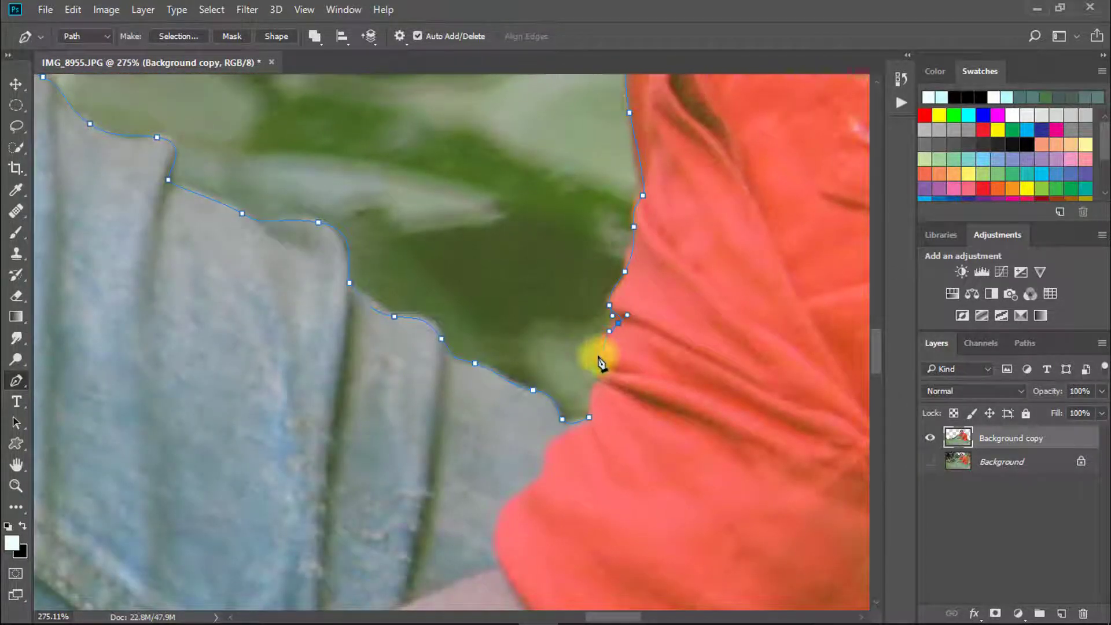
pyautogui.scroll(-8, 591, 423)
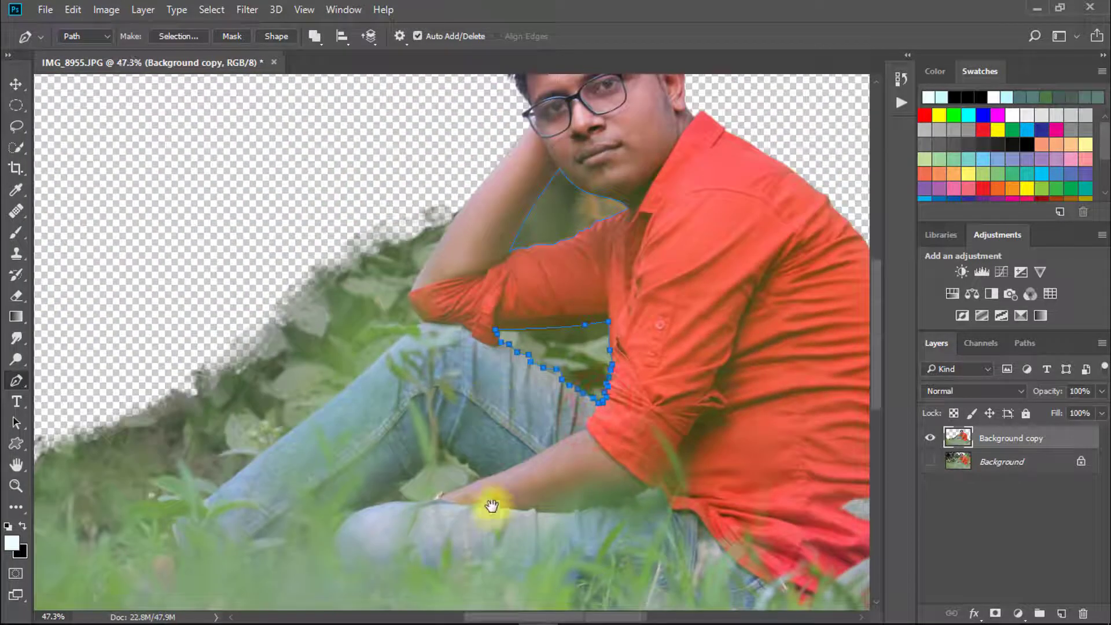
# Convert both paths to a selection, delete the background in the two arm gaps, and deselect
pyautogui.moveTo(492, 512); pyautogui.dragTo(518, 477)
pyautogui.click(706, 314)
pyautogui.hotkey('ctrl', 'alt', 'Return')
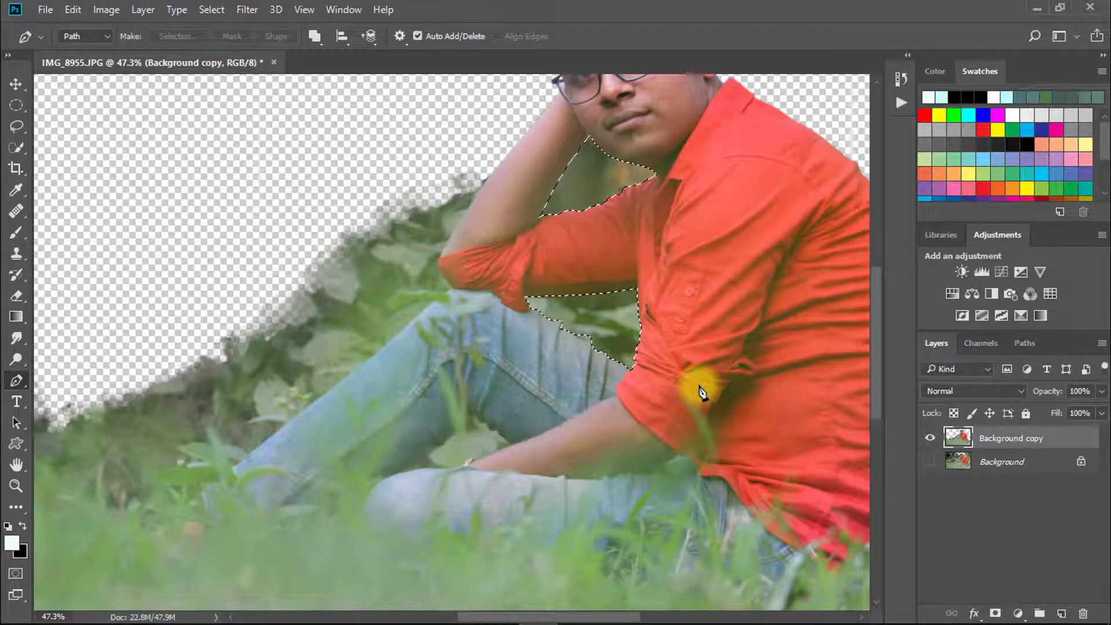
pyautogui.press('Delete')
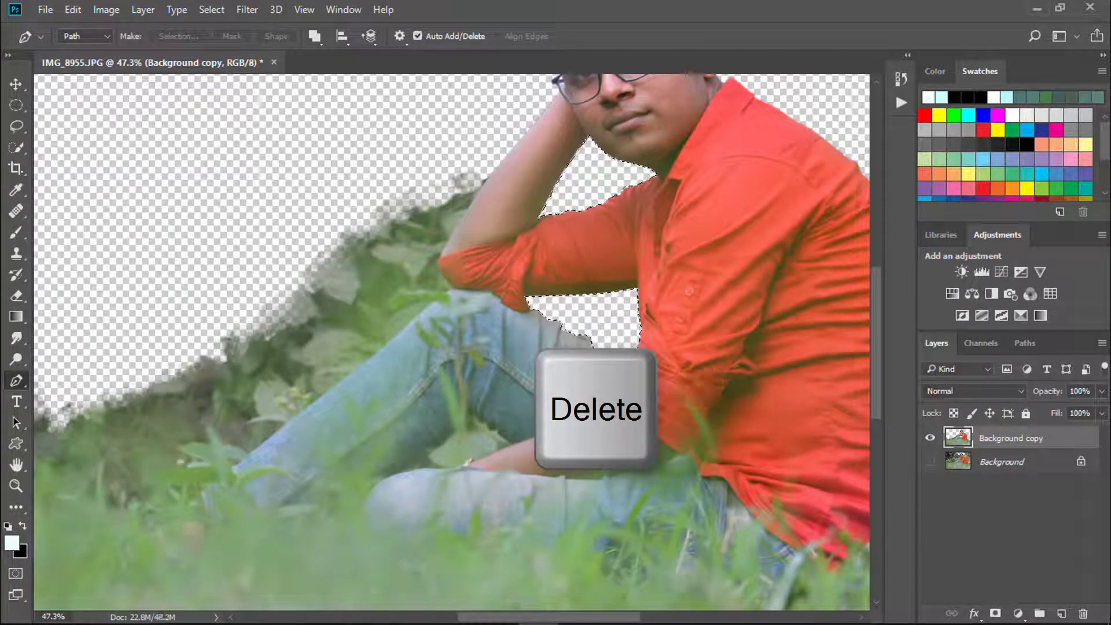
pyautogui.keyDown('ctrl'); pyautogui.click(551, 239); pyautogui.keyUp('ctrl')
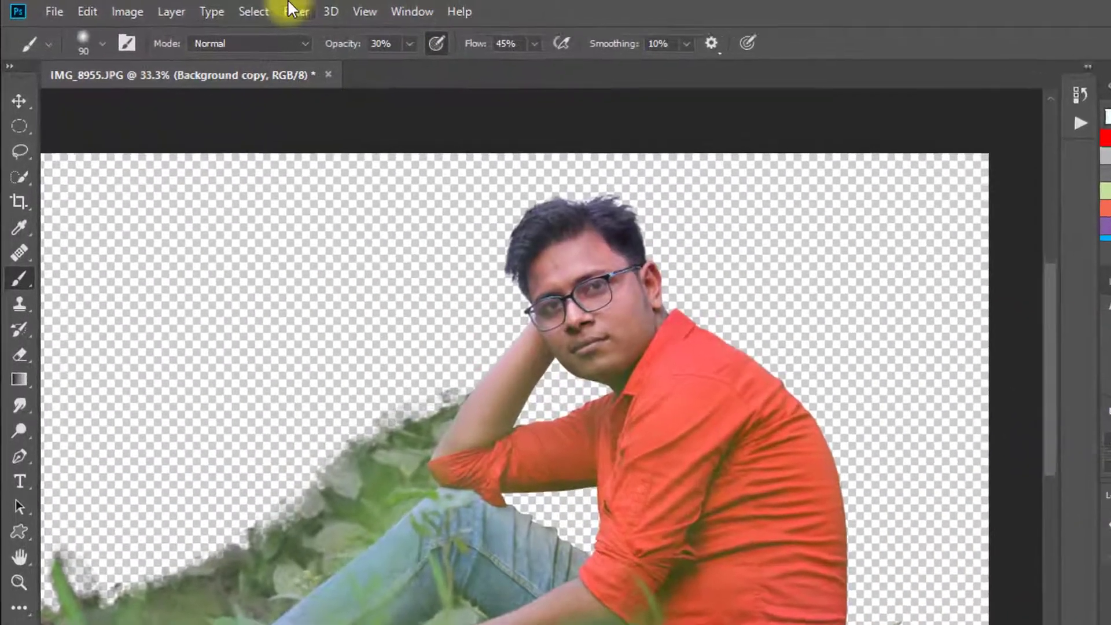
# In the Camera Raw Filter, set Exposure +0.25, Contrast +3, Highlights +2, Shadows +11, Whites -1, Blacks -8 and tone curve Lights +4
pyautogui.click(264, 10)
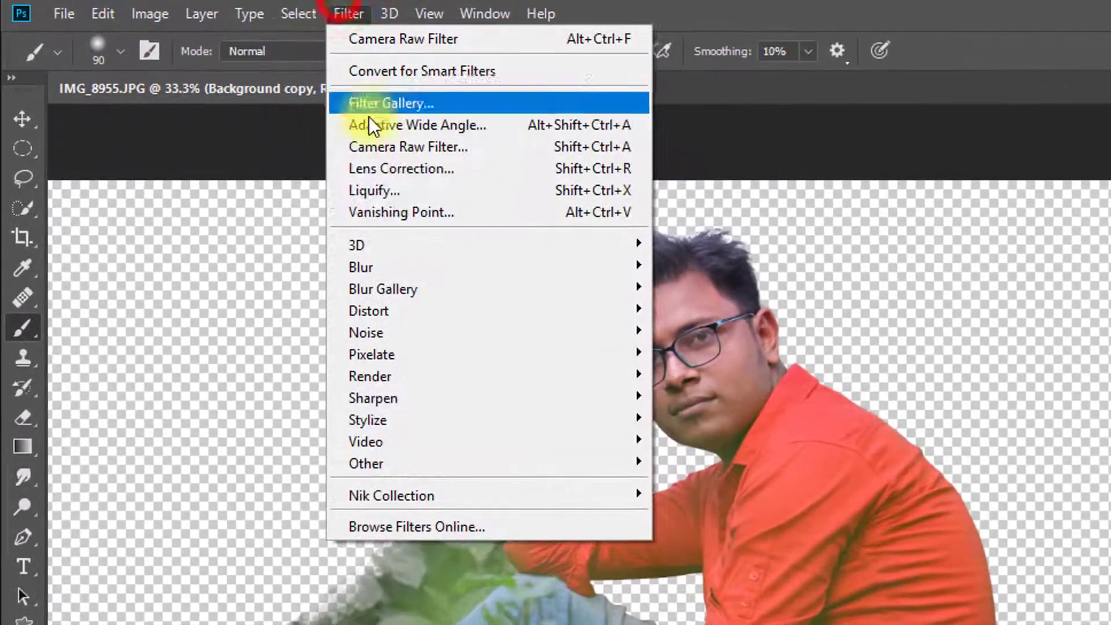
pyautogui.click(407, 152)
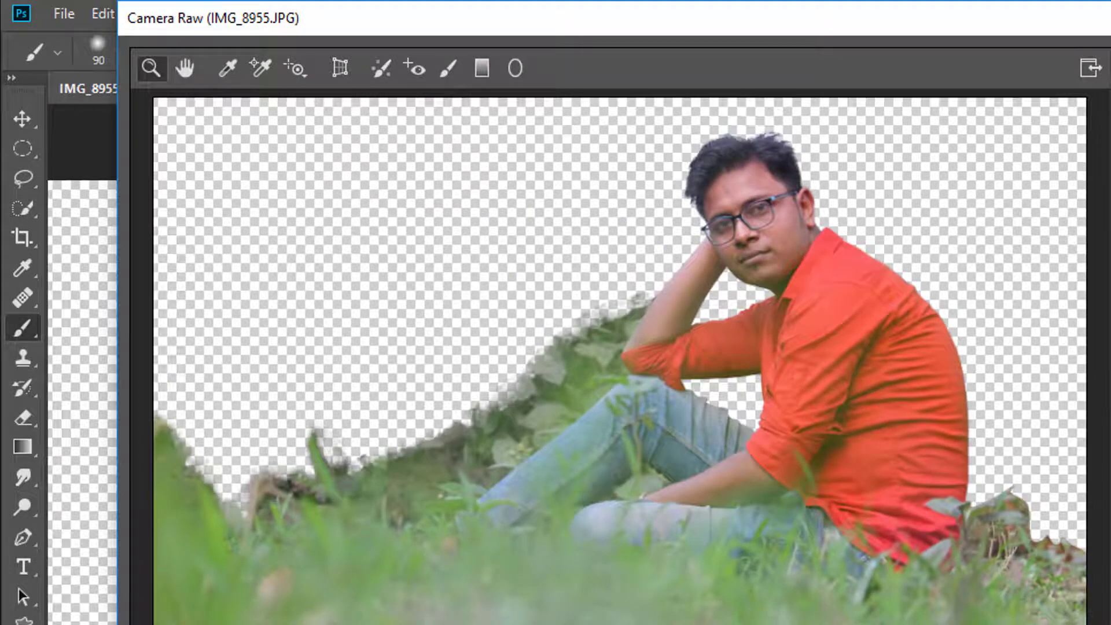
pyautogui.moveTo(976, 364); pyautogui.dragTo(956, 359)
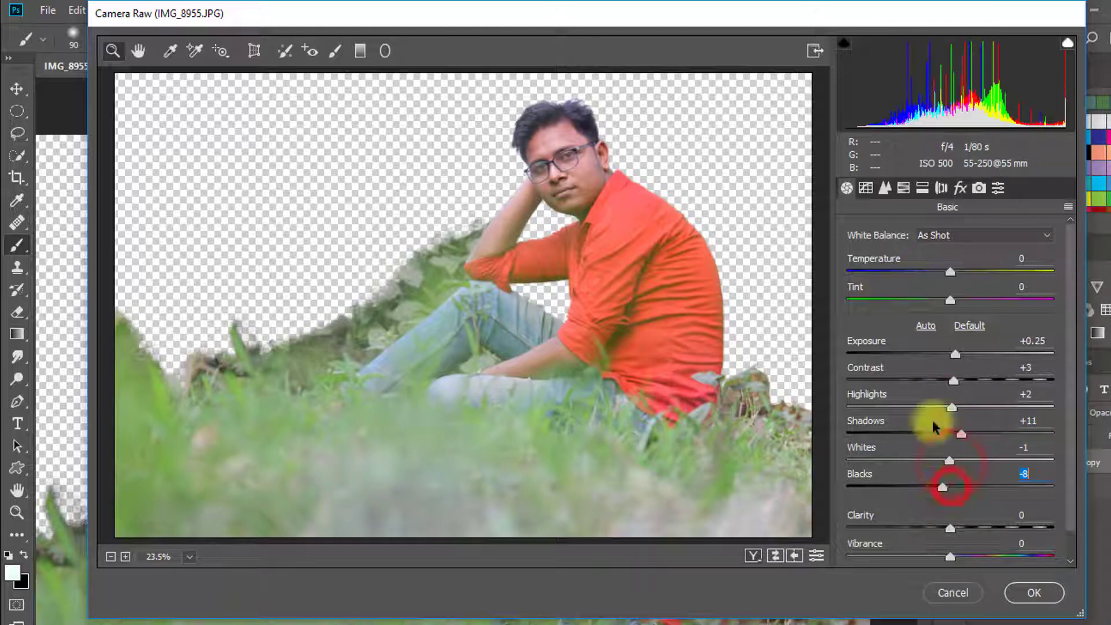
pyautogui.click(866, 187)
pyautogui.moveTo(956, 536); pyautogui.dragTo(957, 538)
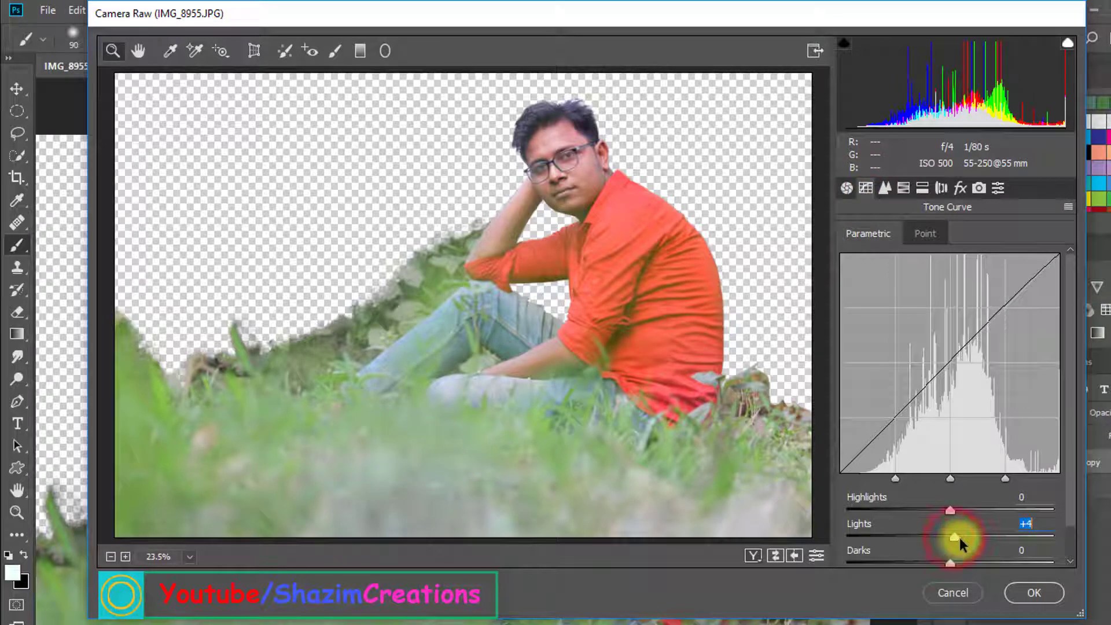
# Shift the Greens hue to +18 in the HSL adjustments and apply the Camera Raw filter
pyautogui.click(904, 187)
pyautogui.click(922, 187)
pyautogui.click(900, 191)
pyautogui.moveTo(963, 408); pyautogui.dragTo(973, 407)
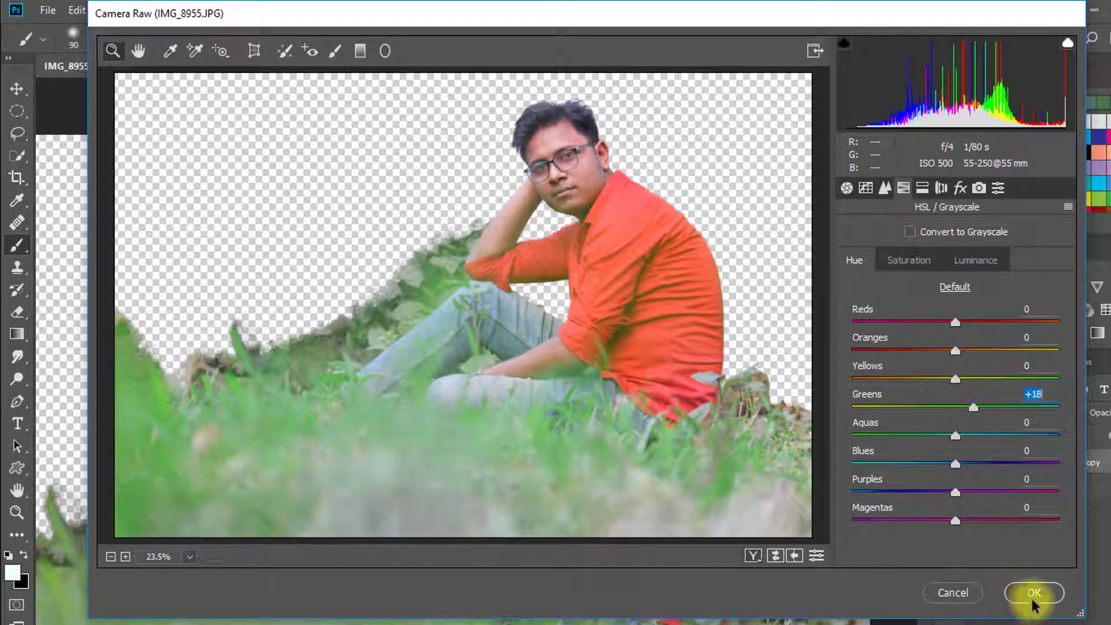
pyautogui.click(954, 437)
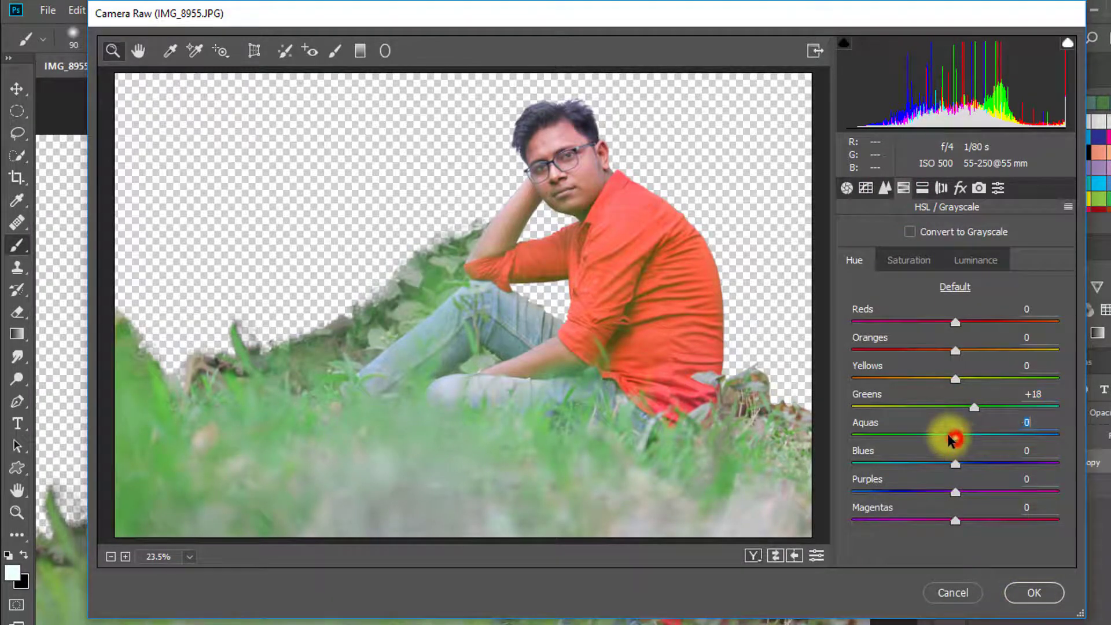
pyautogui.click(1036, 593)
# Duplicate the Background copy layer
pyautogui.moveTo(589, 421); pyautogui.dragTo(602, 397)
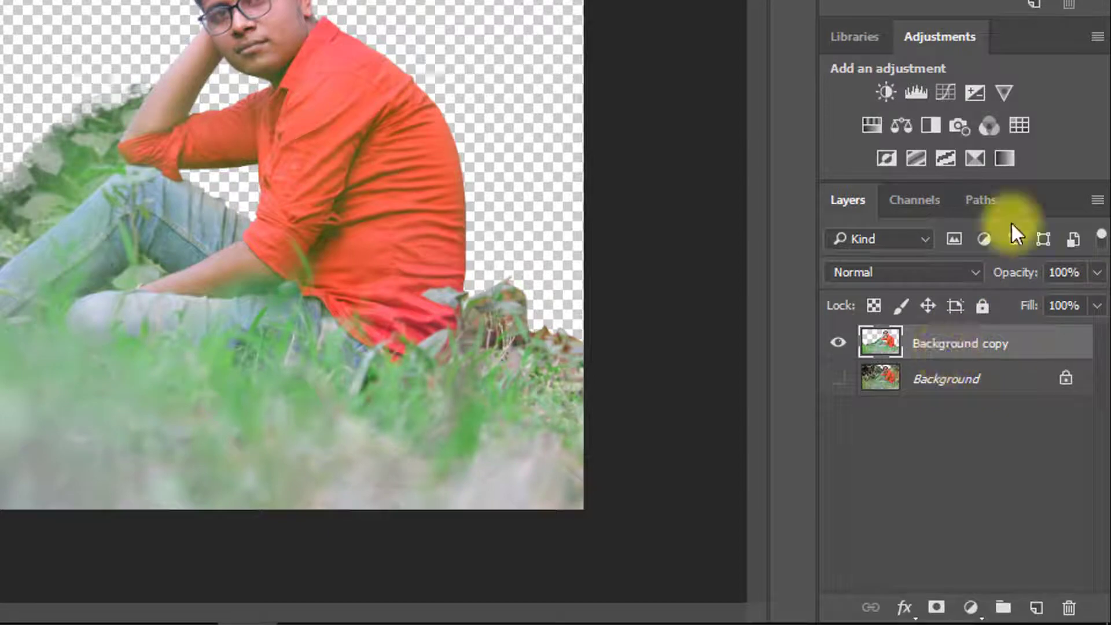
pyautogui.moveTo(281, 2); pyautogui.dragTo(426, 6)
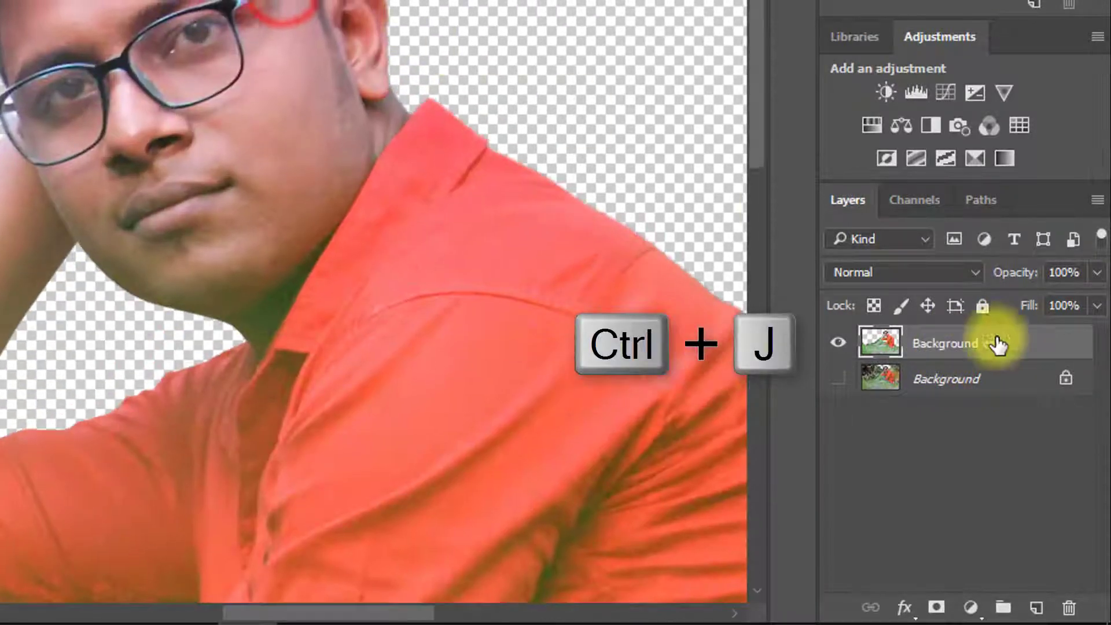
pyautogui.hotkey('ctrl', 'j')
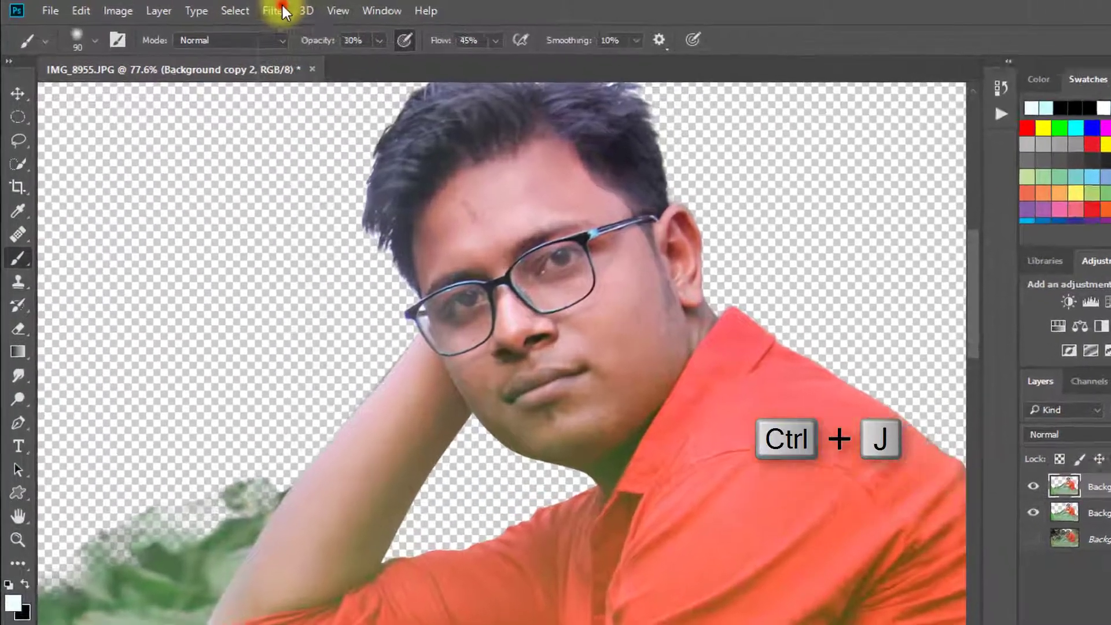
# Apply Reduce Noise to the duplicate with Strength 10, Preserve Details 0%, Reduce Color Noise 0% and Sharpen Details 20%
pyautogui.click(282, 10)
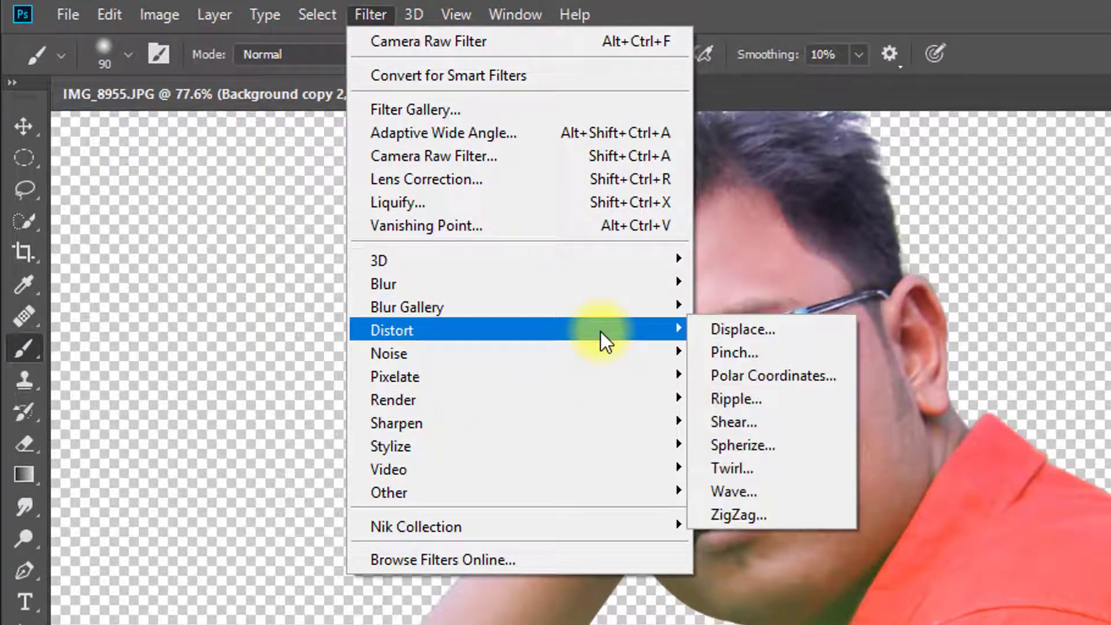
pyautogui.moveTo(605, 354)
pyautogui.click(742, 445)
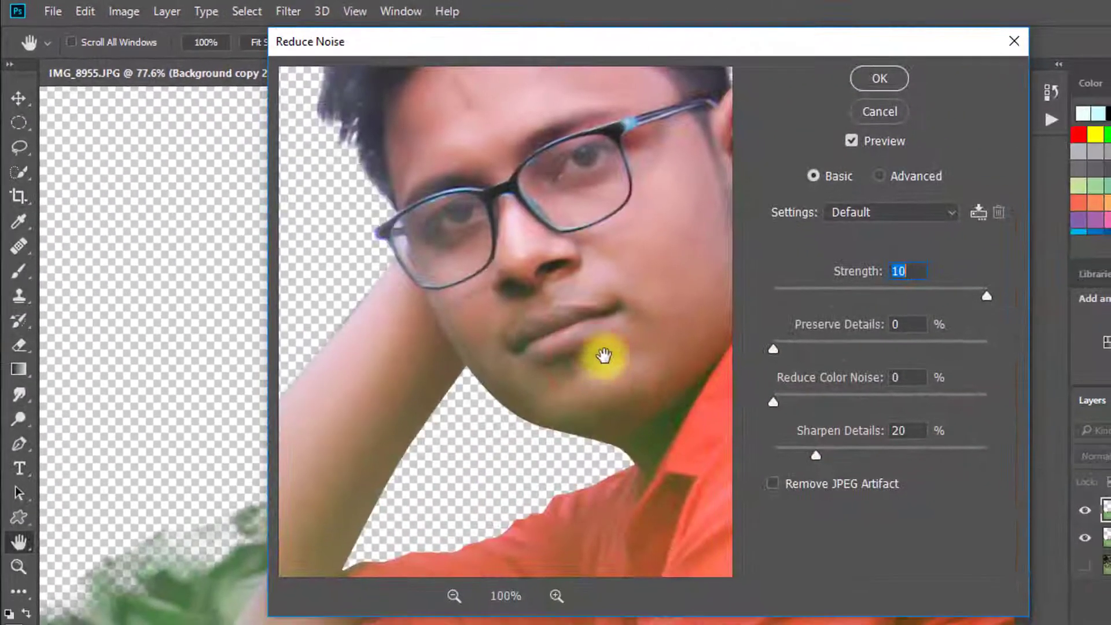
pyautogui.moveTo(596, 200); pyautogui.dragTo(596, 305)
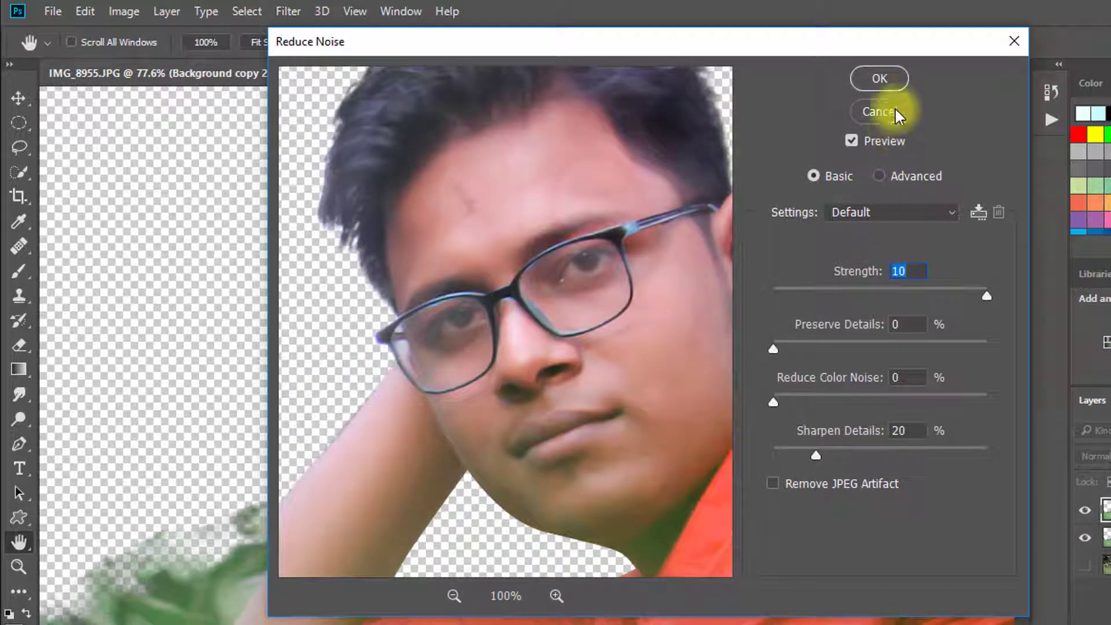
pyautogui.click(910, 271)
pyautogui.click(911, 323)
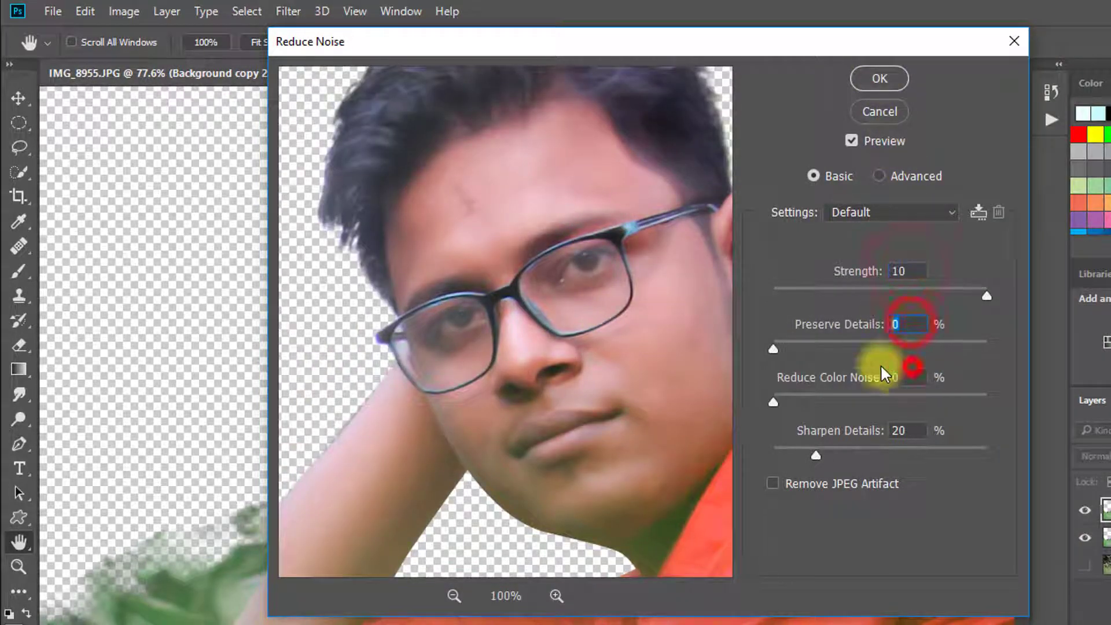
pyautogui.click(873, 76)
pyautogui.press('b')
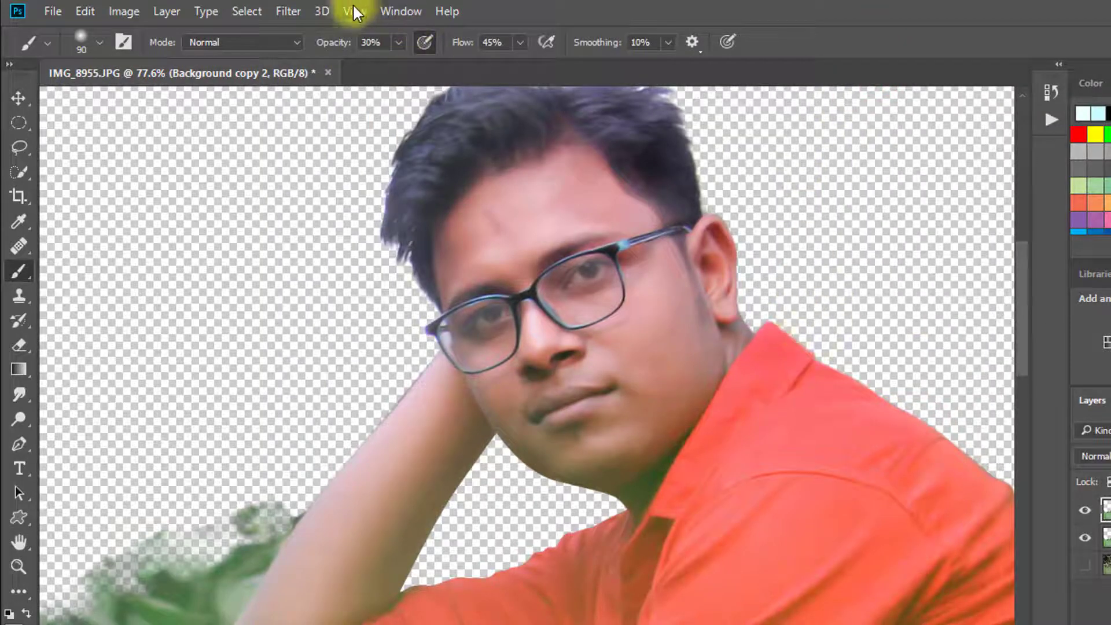
# Apply a Surface Blur to the duplicate layer with Radius 5 pixels and Threshold 15 levels
pyautogui.click(288, 12)
pyautogui.click(506, 218)
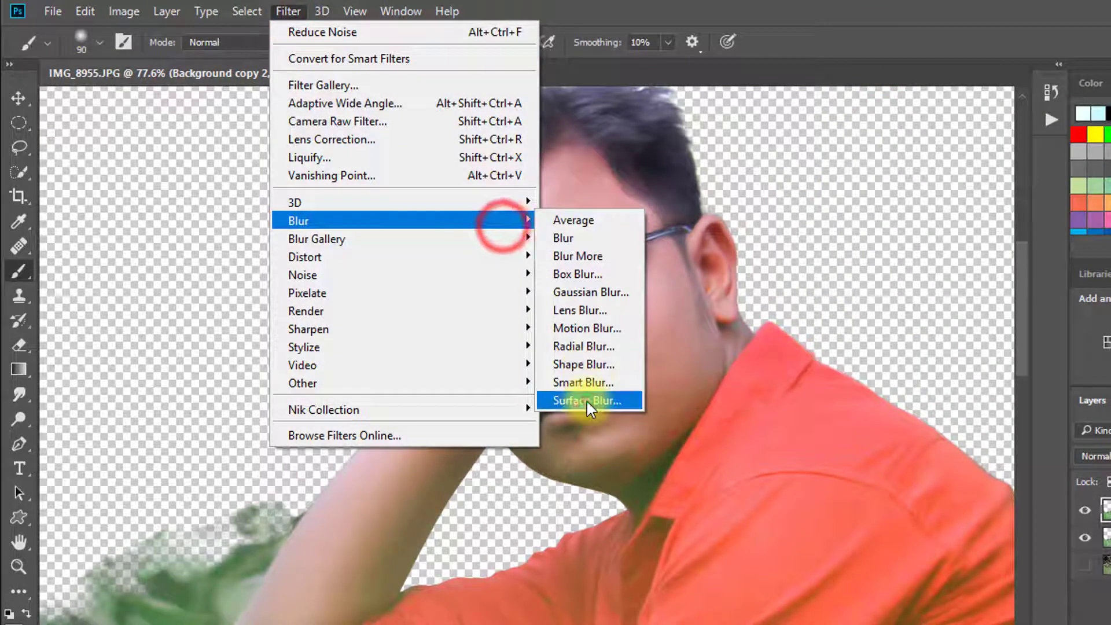
pyautogui.click(587, 408)
pyautogui.moveTo(637, 210); pyautogui.dragTo(638, 259)
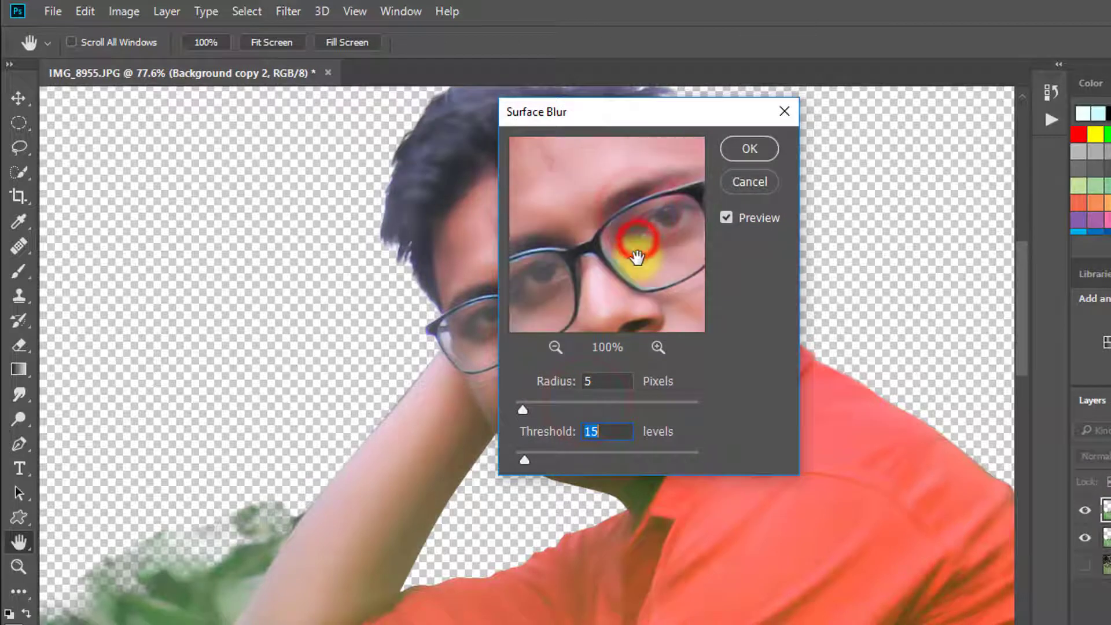
pyautogui.click(608, 385)
pyautogui.click(609, 438)
pyautogui.click(749, 150)
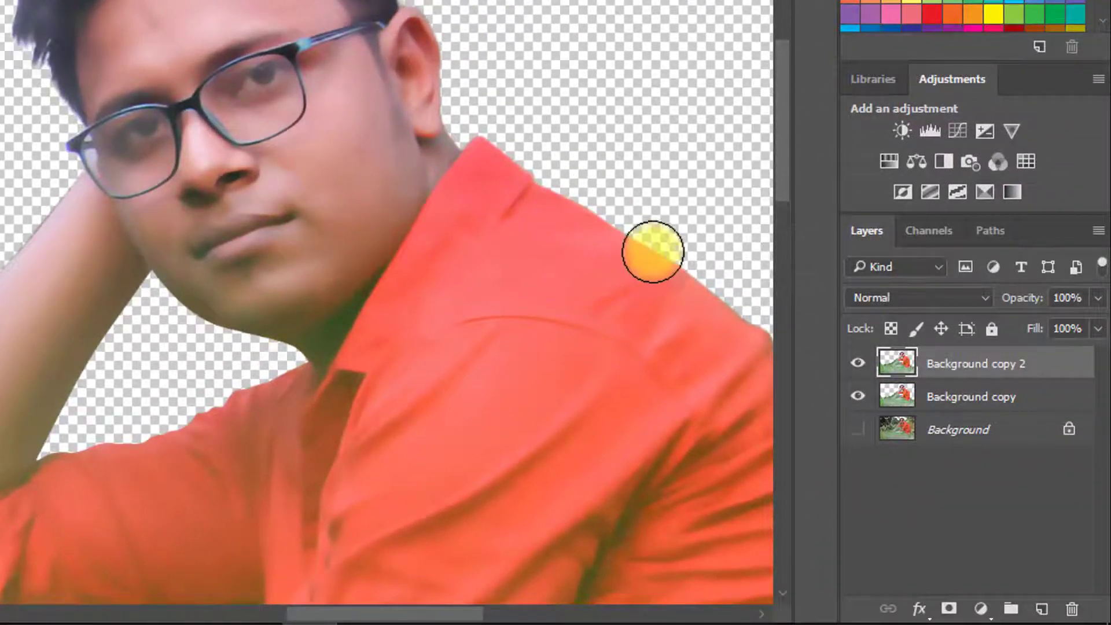
# Add a black, hide-all layer mask to Background copy 2 and ready the Brush with white as the foreground color
pyautogui.press('alt')
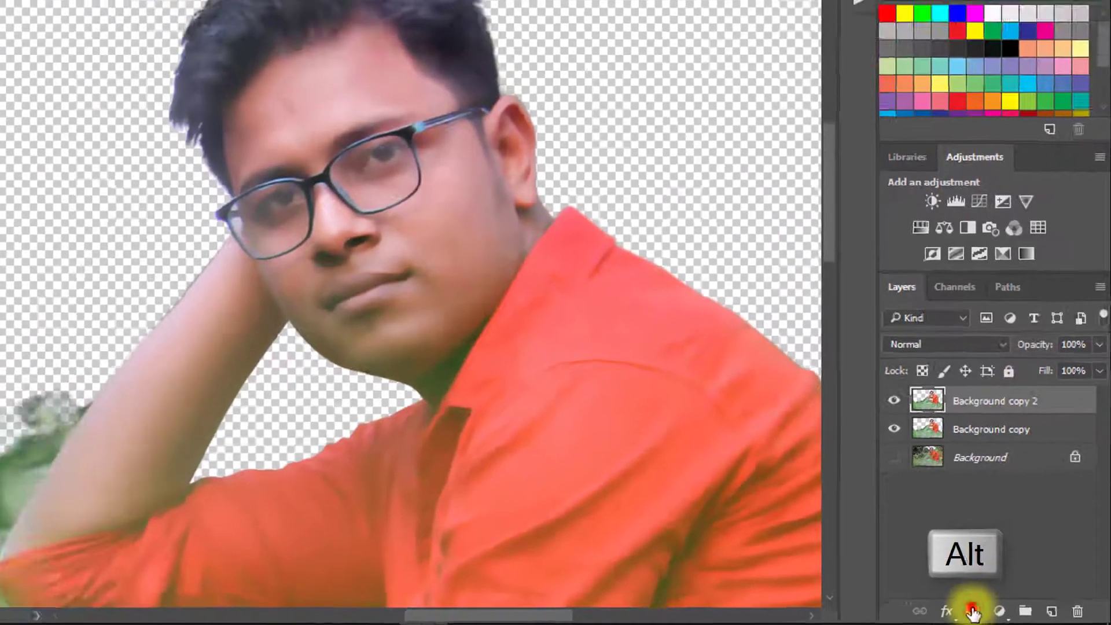
pyautogui.keyDown('alt'); pyautogui.click(950, 608); pyautogui.keyUp('alt')
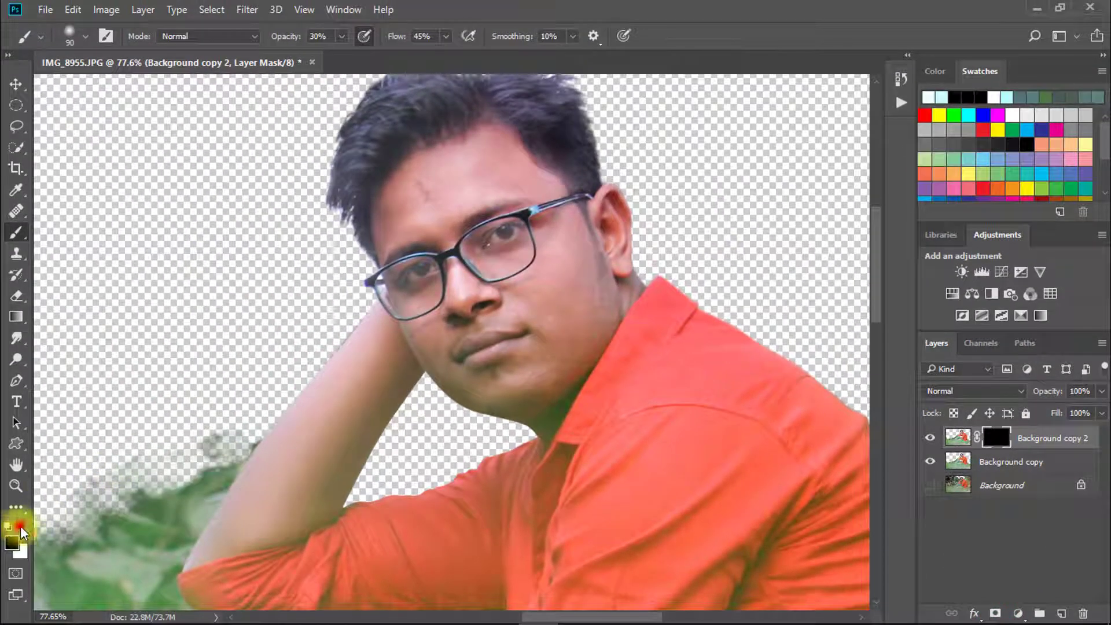
pyautogui.rightClick(16, 233)
pyautogui.click(63, 235)
# Reduce the brush size to 45 and raise its opacity to 65% and flow to 79% for painting the face
pyautogui.moveTo(443, 177); pyautogui.dragTo(518, 186)
pyautogui.click(407, 209)
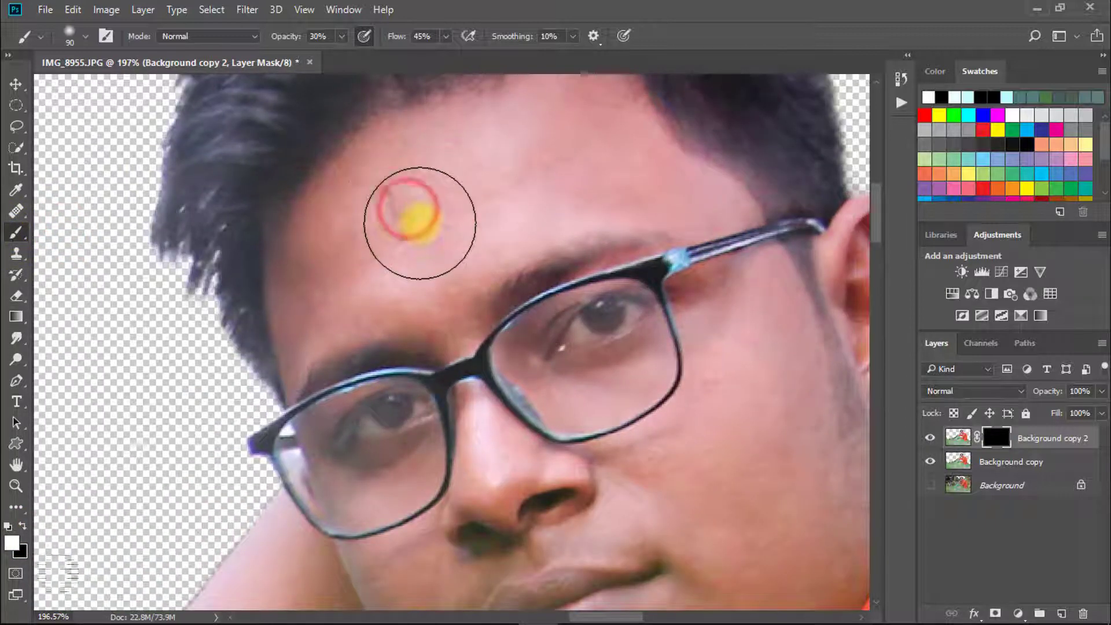
pyautogui.press('[')
pyautogui.press('[')
pyautogui.press('[')
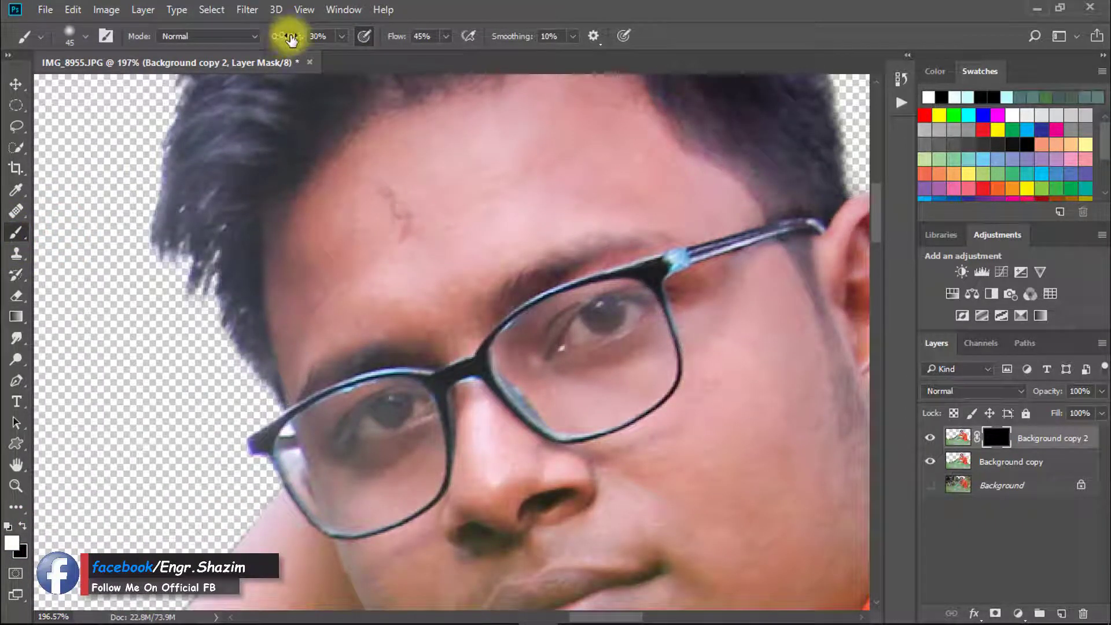
pyautogui.moveTo(291, 39); pyautogui.dragTo(336, 41)
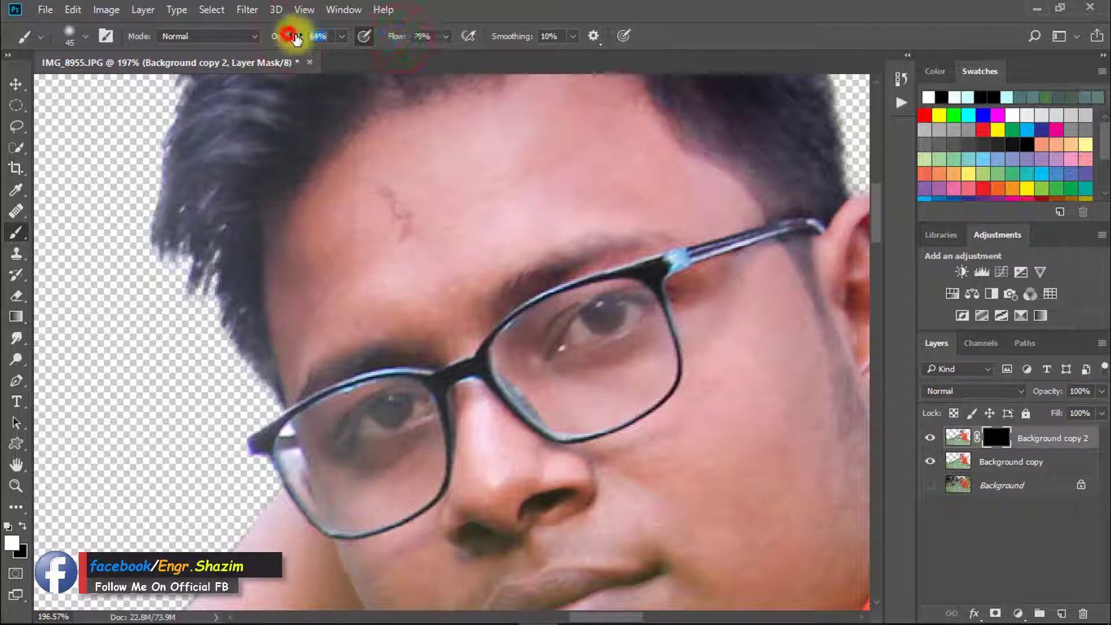
# Paint white on the mask across the forehead to reveal the smoothed skin
pyautogui.click(350, 236)
pyautogui.click(378, 197)
pyautogui.click(415, 250)
pyautogui.click(432, 233)
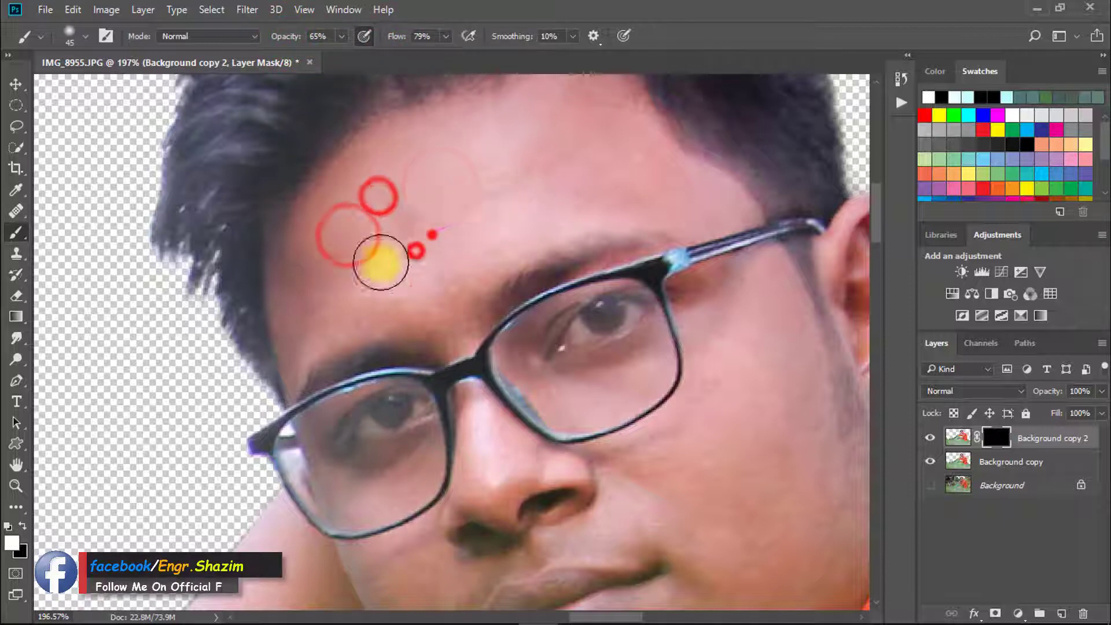
pyautogui.click(487, 194)
pyautogui.click(375, 247)
pyautogui.click(535, 148)
pyautogui.click(449, 144)
pyautogui.click(575, 174)
pyautogui.click(536, 194)
pyautogui.moveTo(322, 260); pyautogui.dragTo(355, 198)
pyautogui.click(345, 201)
pyautogui.click(338, 226)
pyautogui.click(414, 195)
pyautogui.click(416, 239)
pyautogui.moveTo(589, 161); pyautogui.dragTo(365, 260)
# Paint the mask between the eyebrows, over the nose bridge and on the skin around the glasses
pyautogui.click(380, 235)
pyautogui.click(340, 188)
pyautogui.click(380, 171)
pyautogui.click(345, 152)
pyautogui.click(427, 181)
pyautogui.click(473, 229)
pyautogui.click(240, 263)
pyautogui.moveTo(122, 375); pyautogui.dragTo(245, 195)
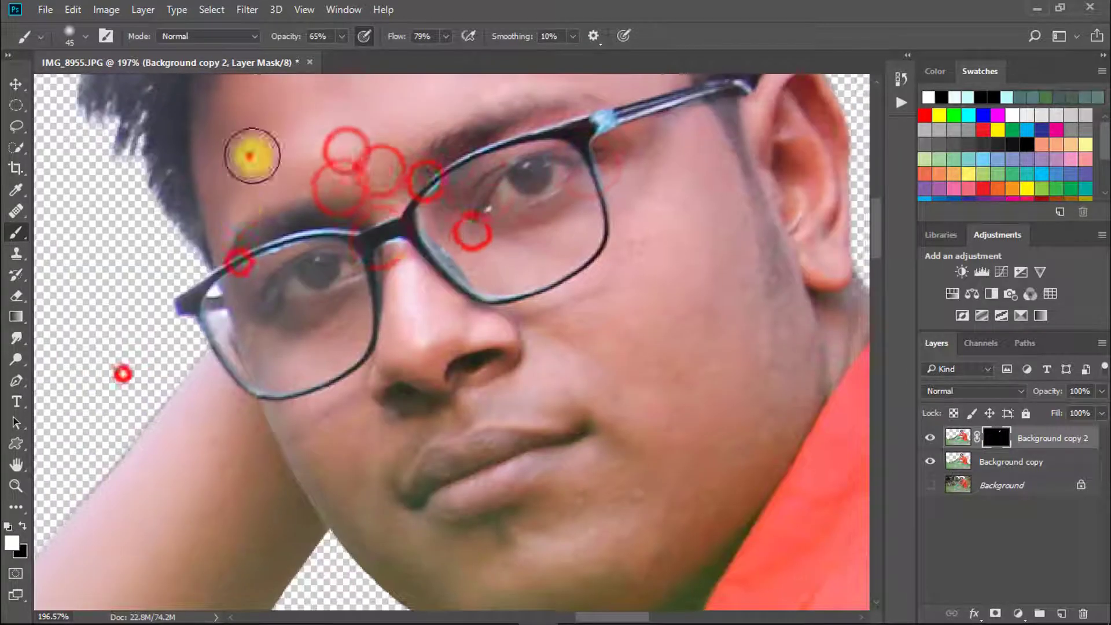
pyautogui.moveTo(373, 337); pyautogui.dragTo(398, 251)
# Reduce the brush size to 40 and paint the mask over the cheek, the nose and the skin beside it
pyautogui.press('[')
pyautogui.click(251, 392)
pyautogui.click(255, 375)
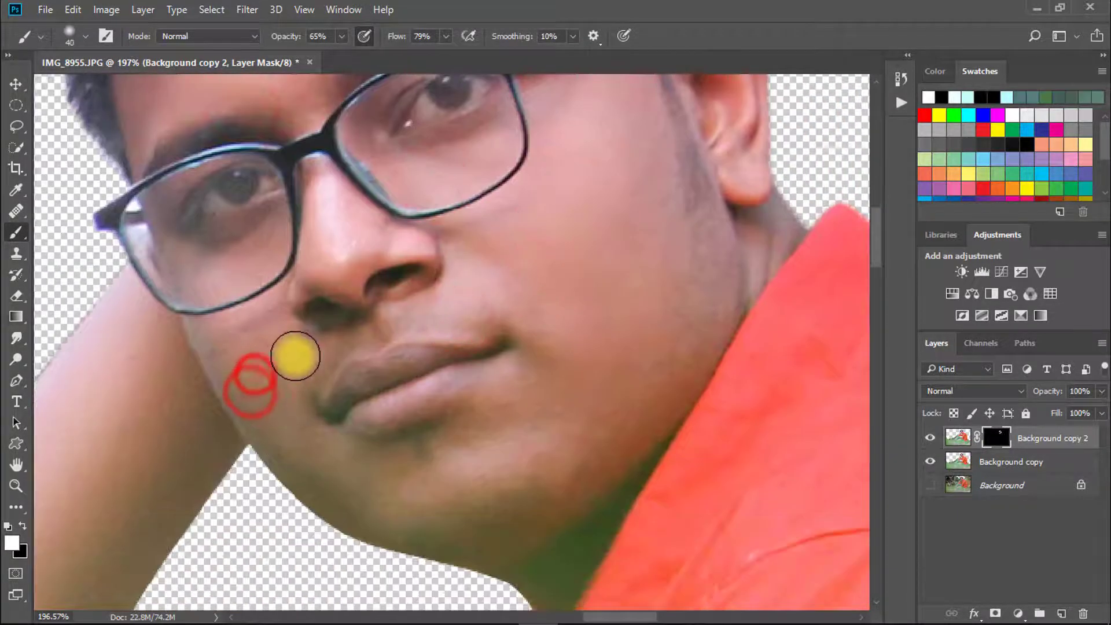
pyautogui.click(255, 336)
pyautogui.click(251, 387)
pyautogui.click(215, 345)
pyautogui.moveTo(268, 345); pyautogui.dragTo(302, 425)
pyautogui.click(347, 342)
pyautogui.click(484, 315)
pyautogui.click(501, 342)
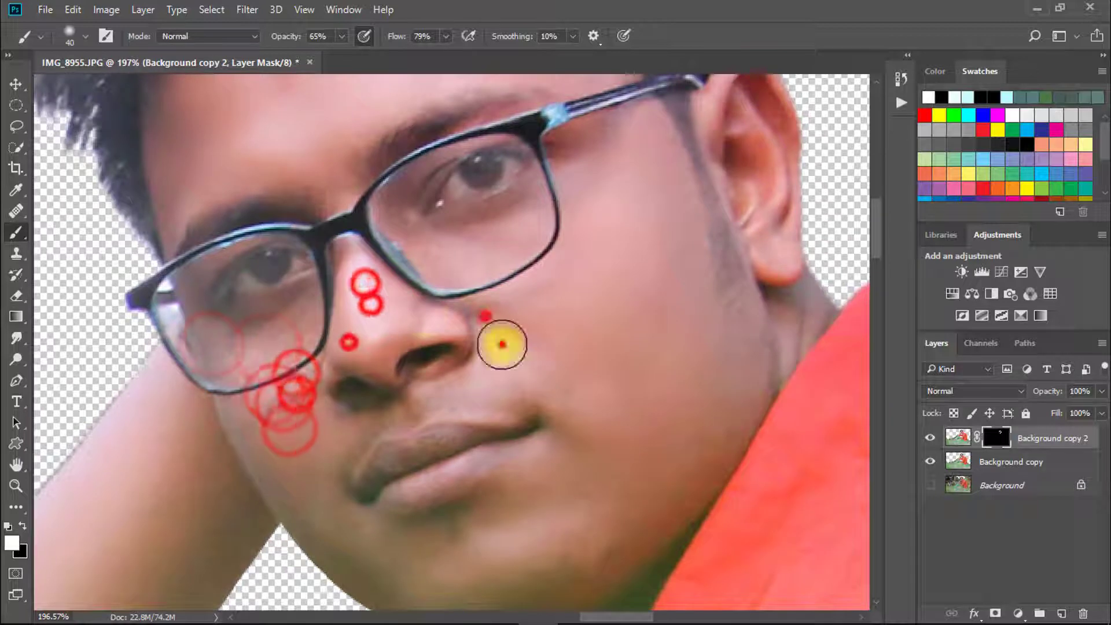
# Paint the mask over the remaining skin of the face and raised forearm, enlarging the brush to 90, and review the whole cutout
pyautogui.moveTo(368, 261); pyautogui.dragTo(447, 350)
pyautogui.click(414, 236)
pyautogui.click(389, 275)
pyautogui.click(318, 432)
pyautogui.click(253, 404)
pyautogui.click(290, 402)
pyautogui.click(370, 400)
pyautogui.click(515, 342)
pyautogui.moveTo(598, 297); pyautogui.dragTo(496, 307)
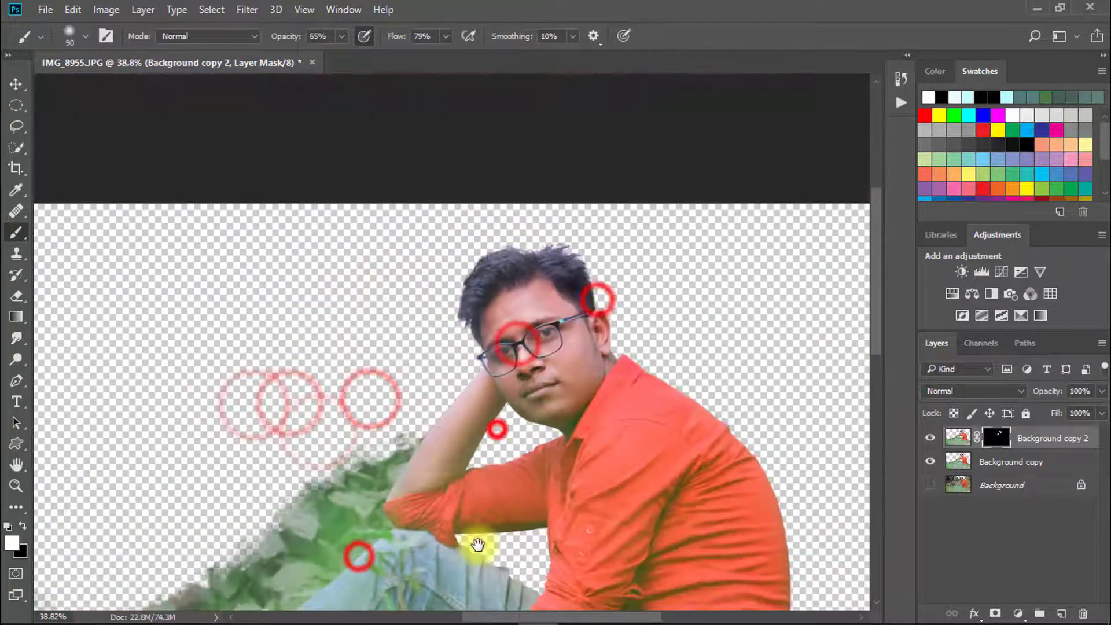
pyautogui.scroll(-3, 492, 405)
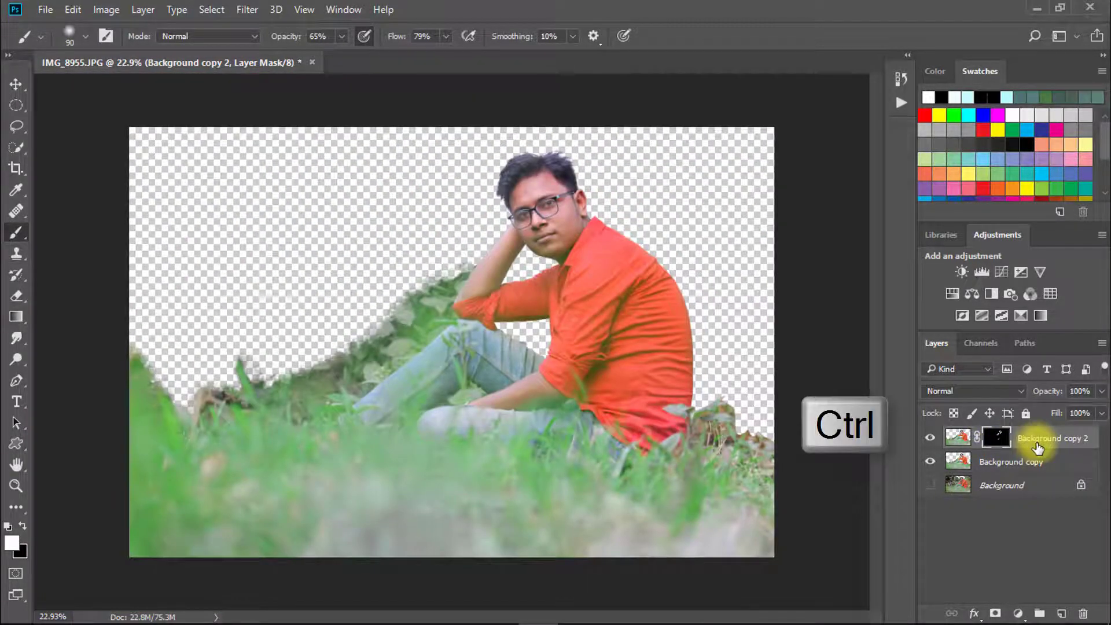
# Merge the masked Background copy 2 layer with Background copy
pyautogui.keyDown('ctrl'); pyautogui.click(1035, 460); pyautogui.keyUp('ctrl')
pyautogui.hotkey('ctrl', 'e')
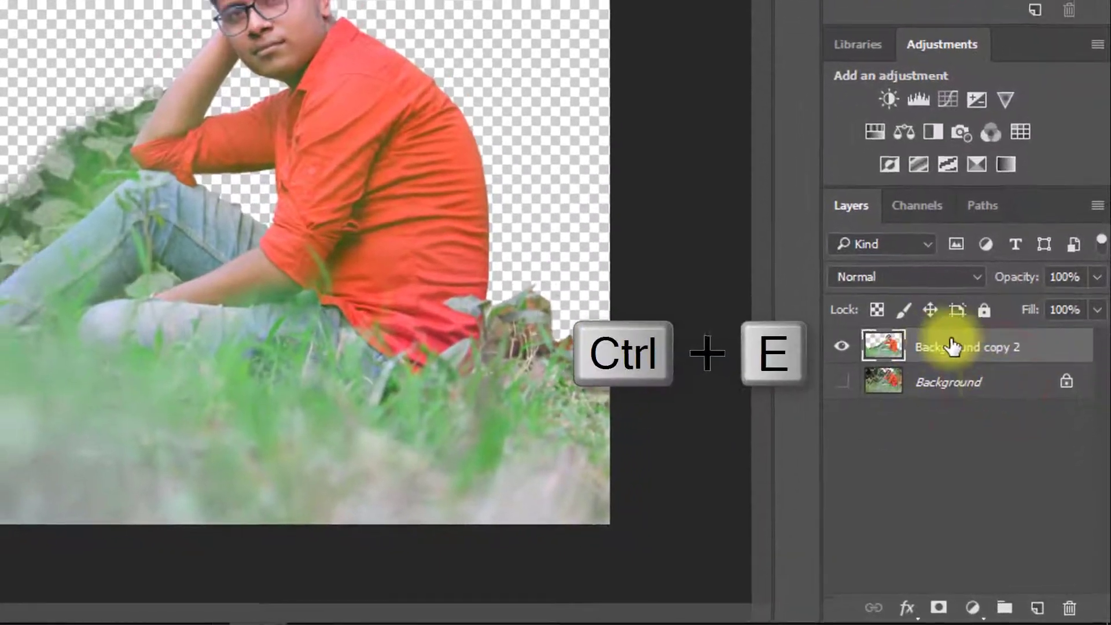
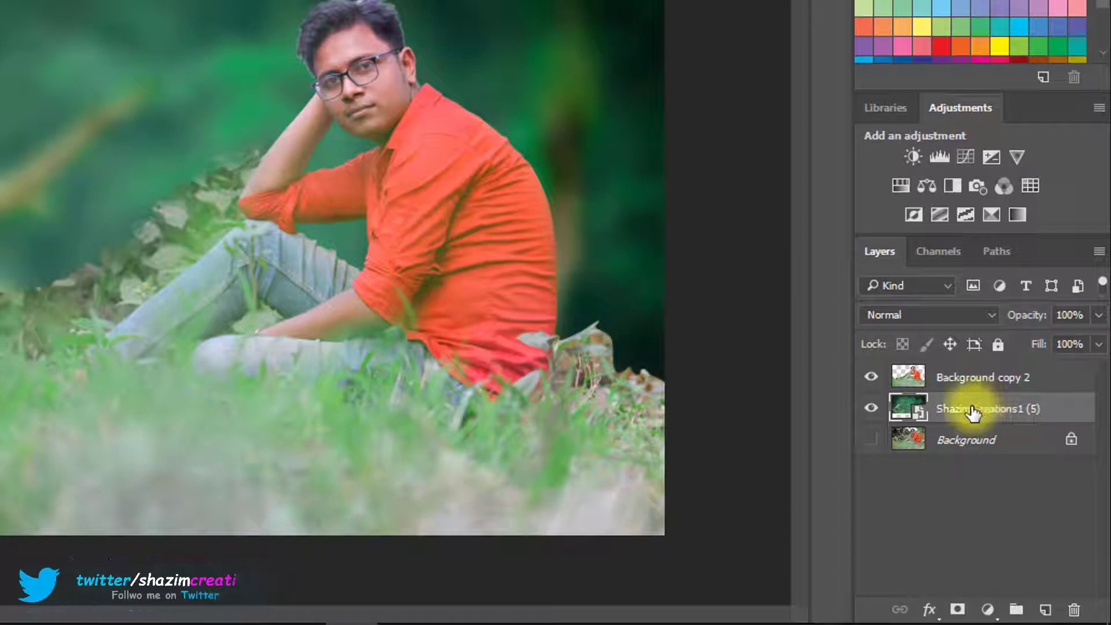
# Crop the document to add empty canvas above the photo and trim a strip of grass from its lower edge
pyautogui.press('c')
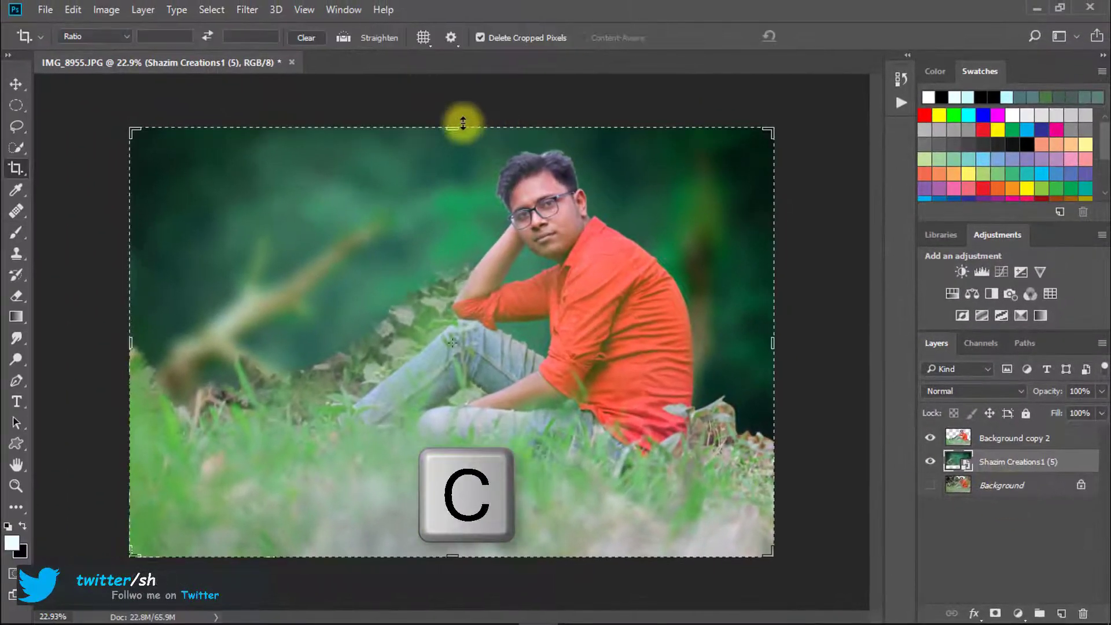
pyautogui.moveTo(463, 123); pyautogui.dragTo(456, 77)
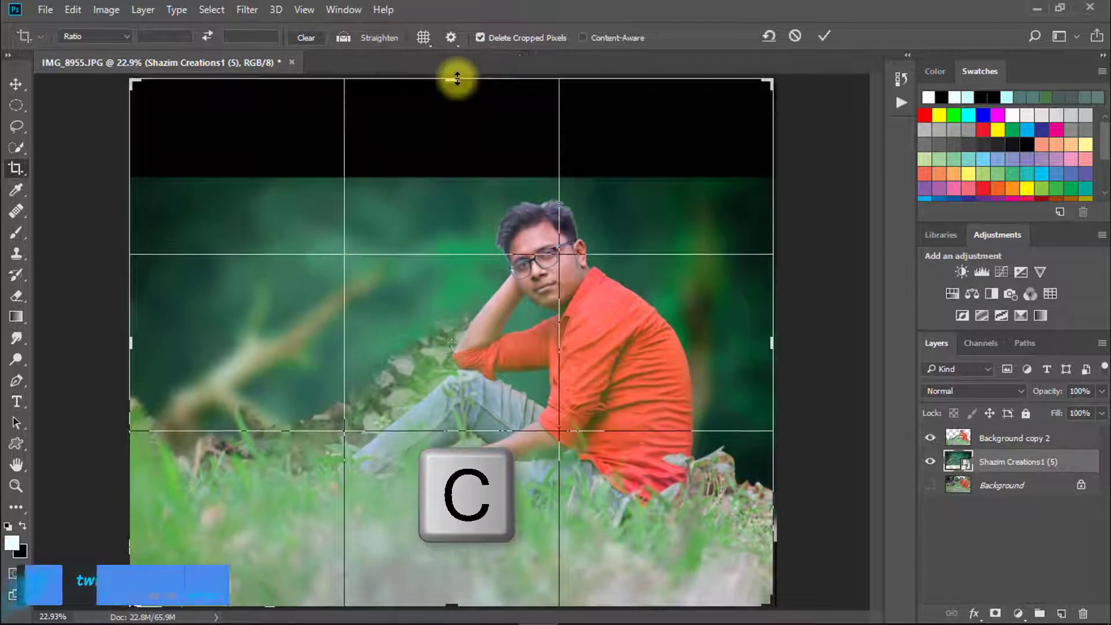
pyautogui.moveTo(451, 602); pyautogui.dragTo(451, 576)
pyautogui.press('Return')
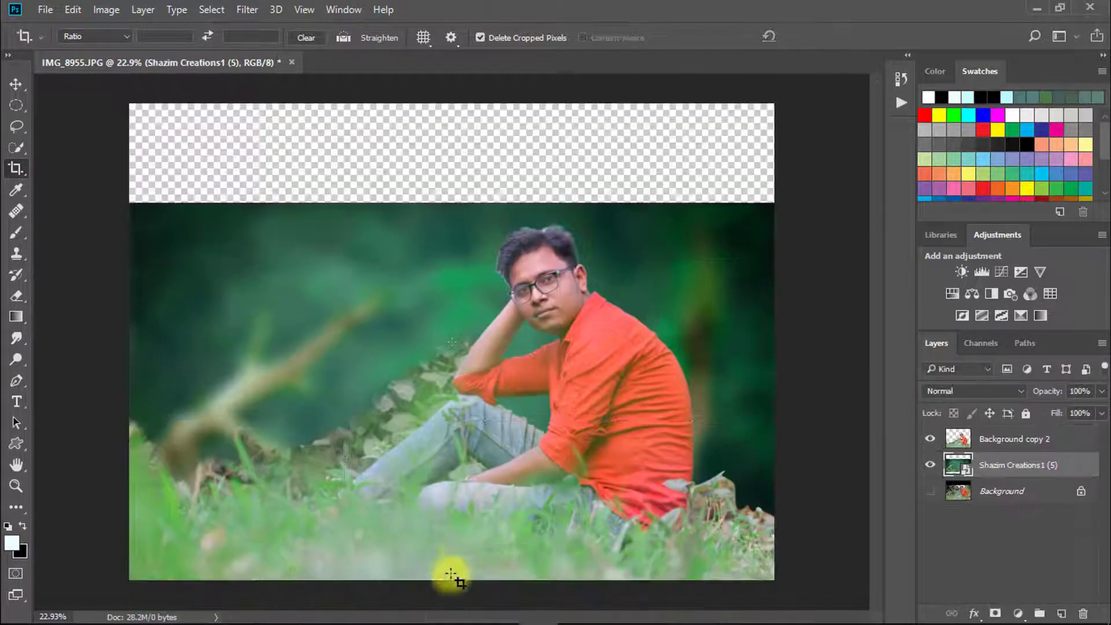
# Transform the Shazim Creations1 (5) background layer to fill the enlarged canvas, aligning it with the upper edge and stretching its height to 236.67%
pyautogui.click(928, 491)
pyautogui.press('v')
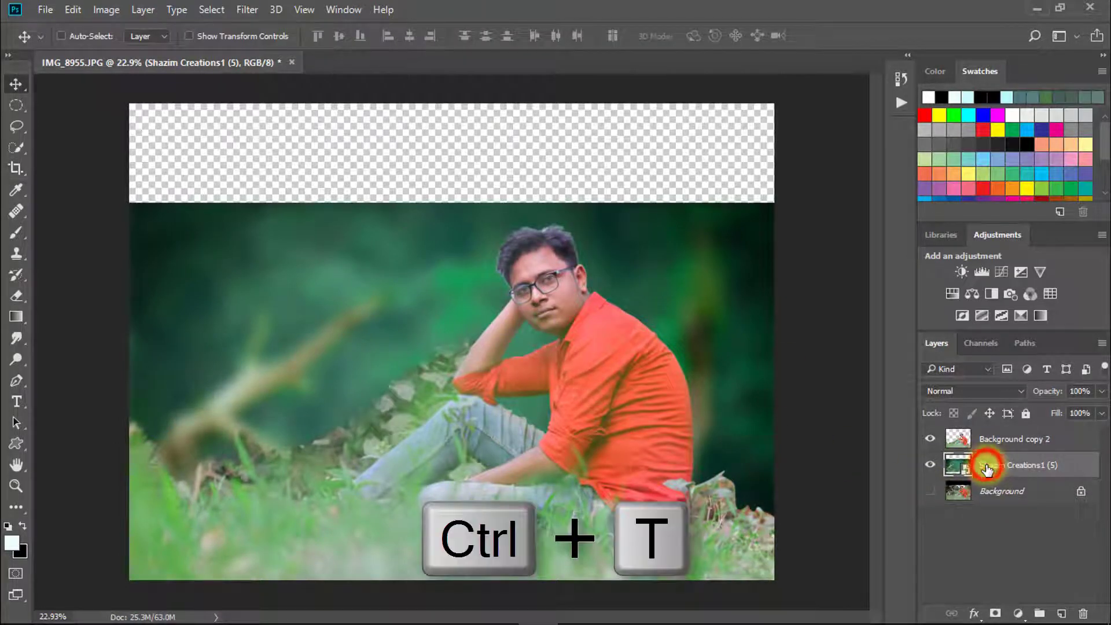
pyautogui.hotkey('ctrl', 't')
pyautogui.moveTo(430, 259); pyautogui.dragTo(424, 155)
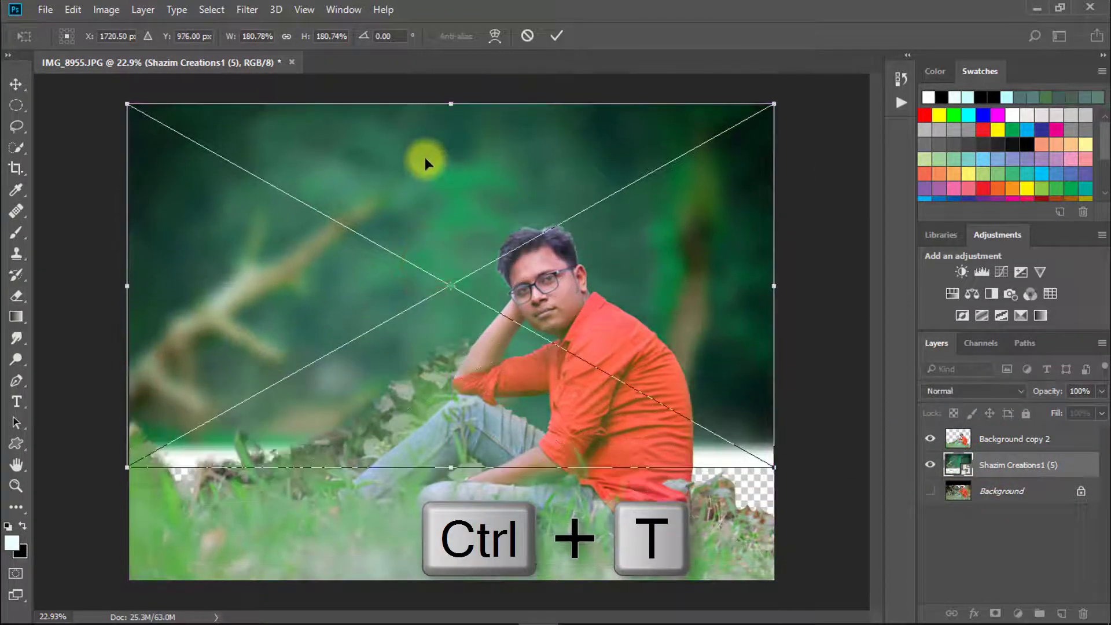
pyautogui.moveTo(695, 276); pyautogui.dragTo(690, 279)
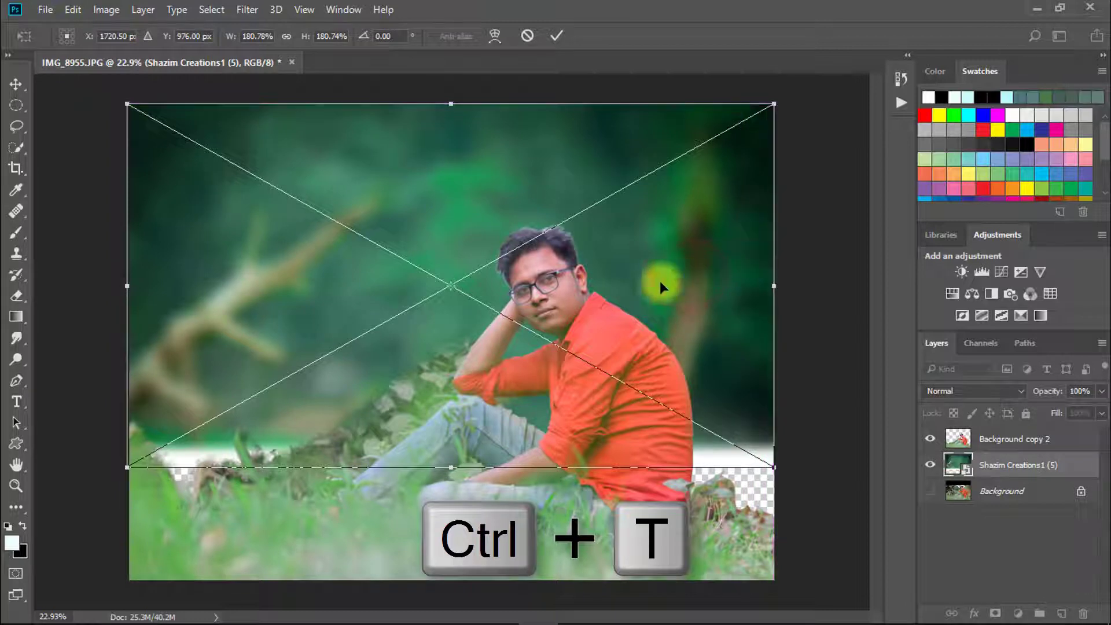
pyautogui.moveTo(605, 272); pyautogui.dragTo(603, 286)
pyautogui.moveTo(449, 130)
pyautogui.mouseDown()
pyautogui.moveTo(442, 95)
pyautogui.moveTo(441, 110)
pyautogui.mouseUp()
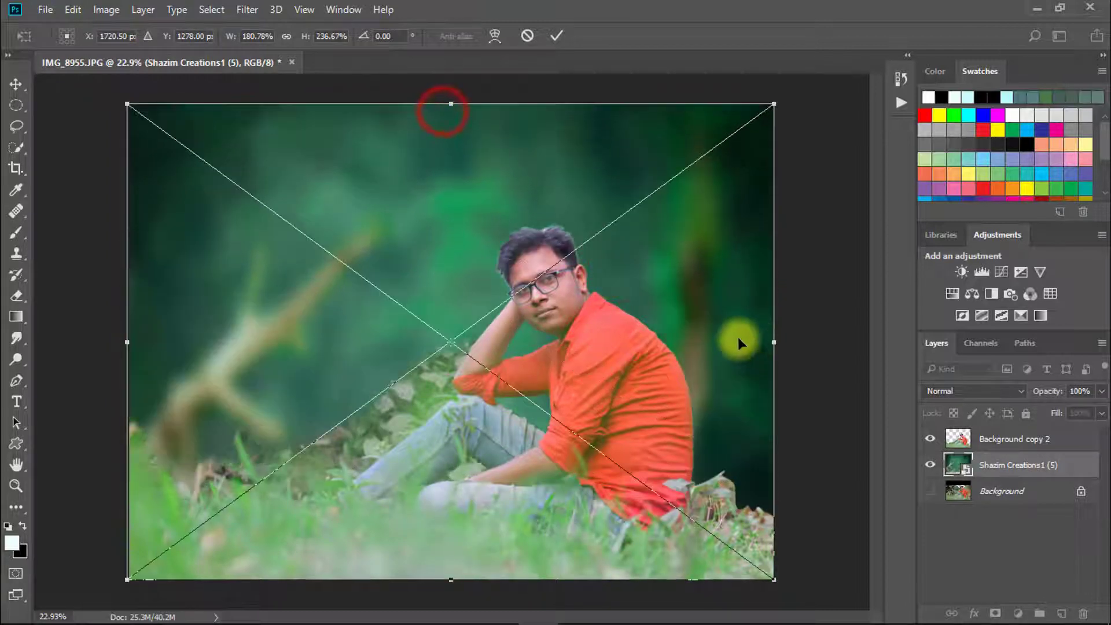
pyautogui.doubleClick(738, 336)
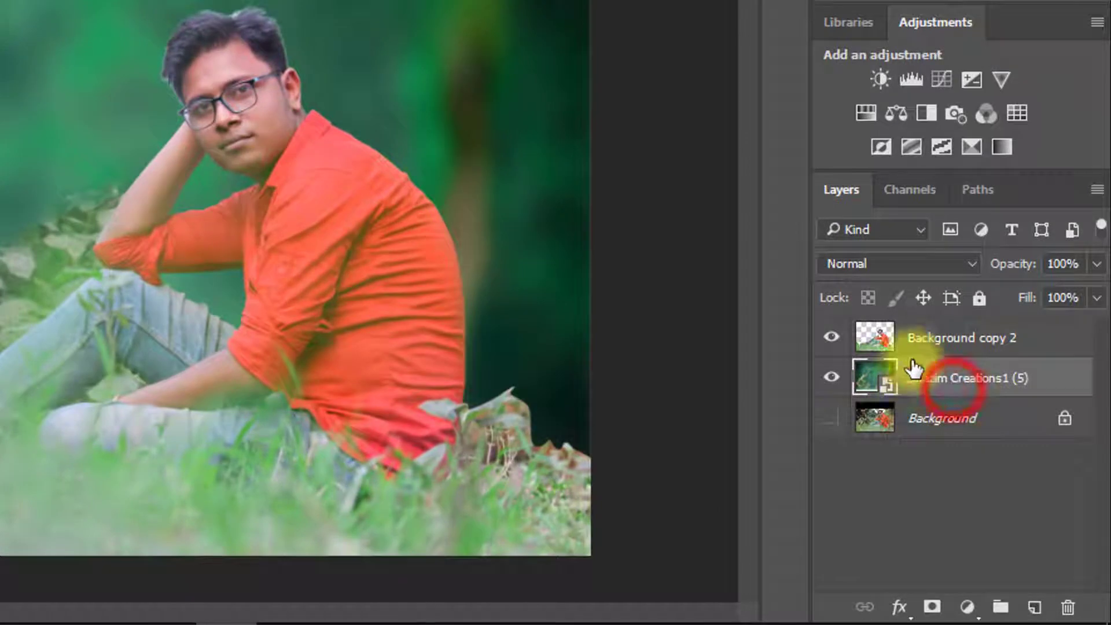
# Check the Background copy 2 layer by hiding and showing it, and add a white layer mask to it
pyautogui.click(955, 440)
pyautogui.click(831, 337)
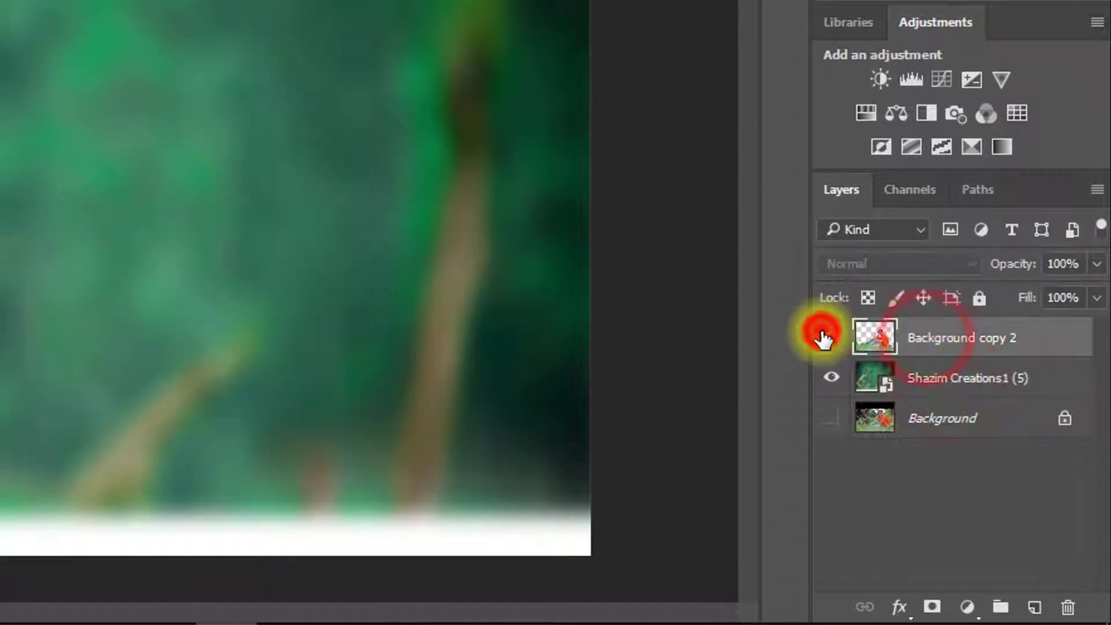
pyautogui.click(832, 337)
pyautogui.click(932, 604)
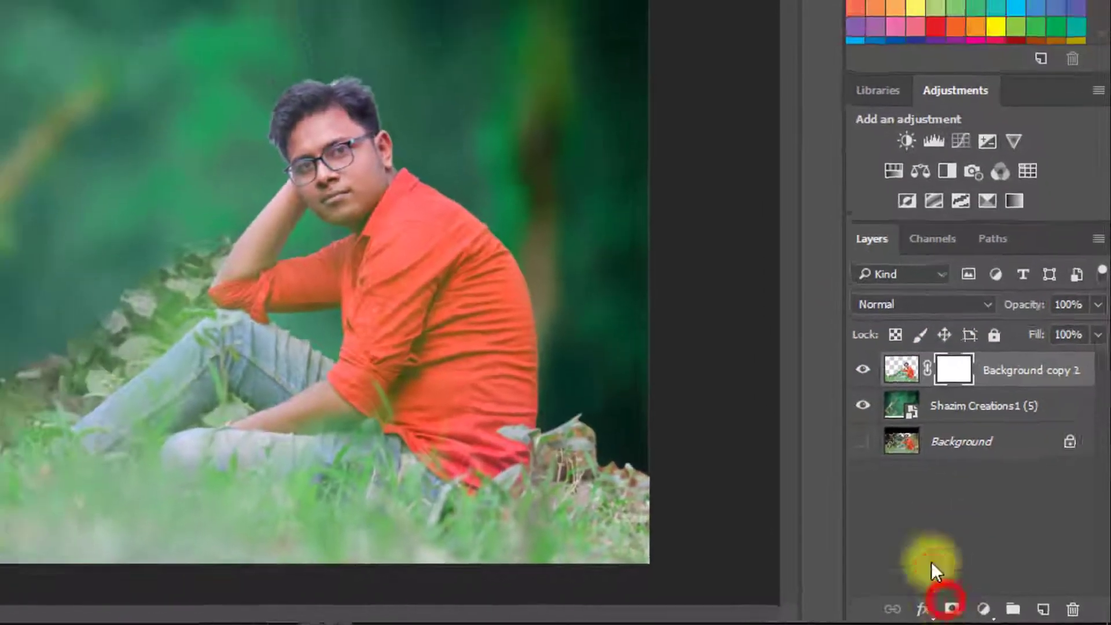
# Set up the Brush tool with black as the foreground color, 28% opacity and 28% flow
pyautogui.click(24, 520)
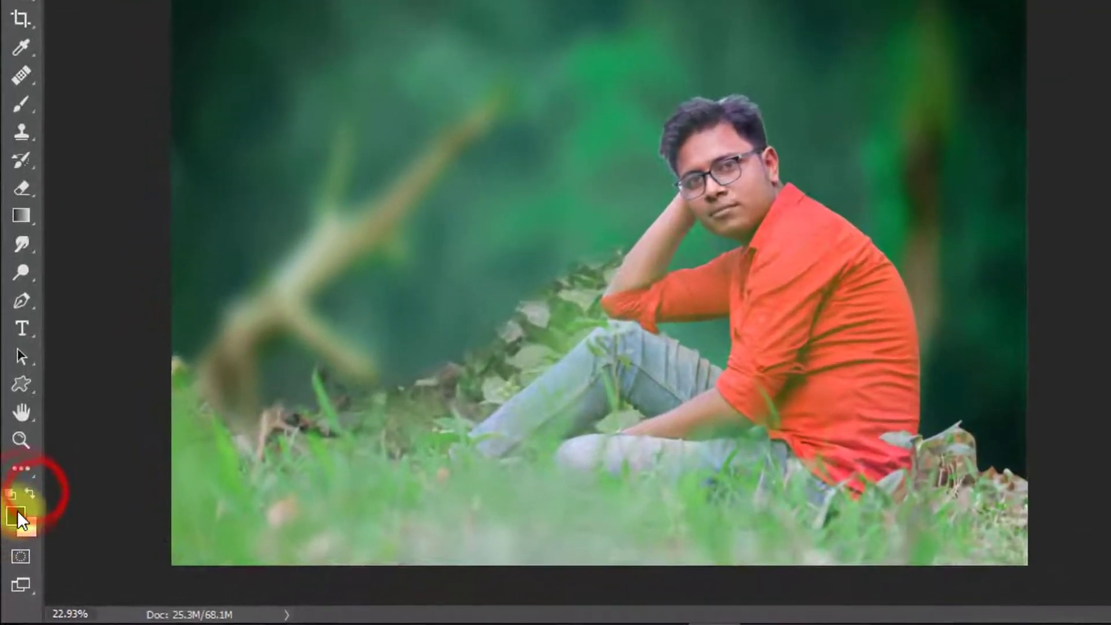
pyautogui.rightClick(15, 105)
pyautogui.click(91, 106)
pyautogui.moveTo(498, 229); pyautogui.dragTo(566, 224)
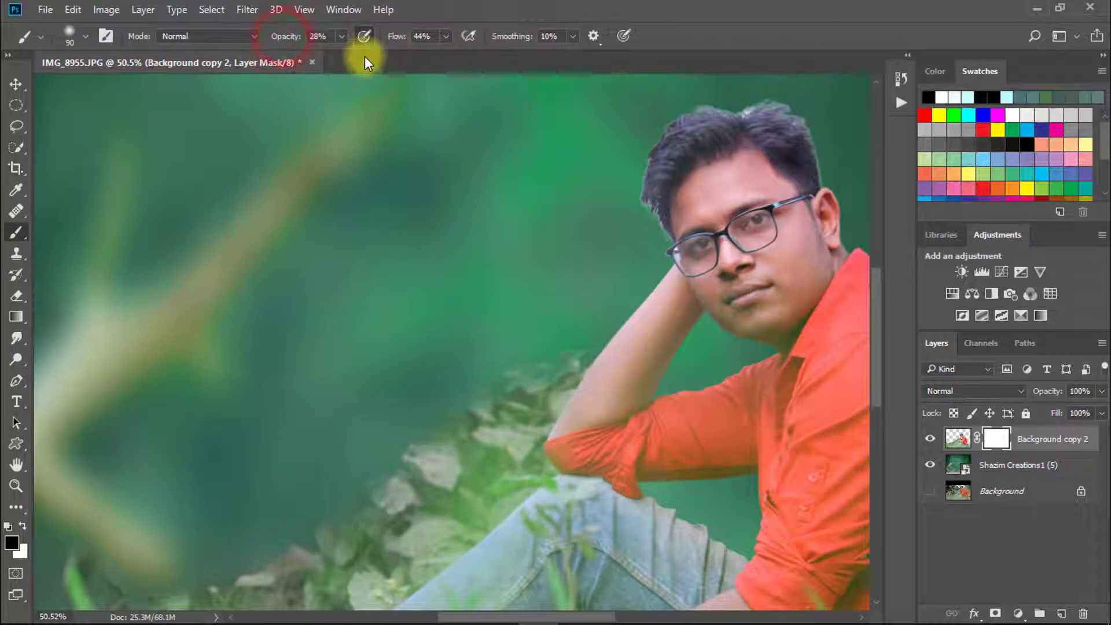
pyautogui.moveTo(379, 42); pyautogui.dragTo(373, 43)
pyautogui.moveTo(365, 247); pyautogui.dragTo(340, 247)
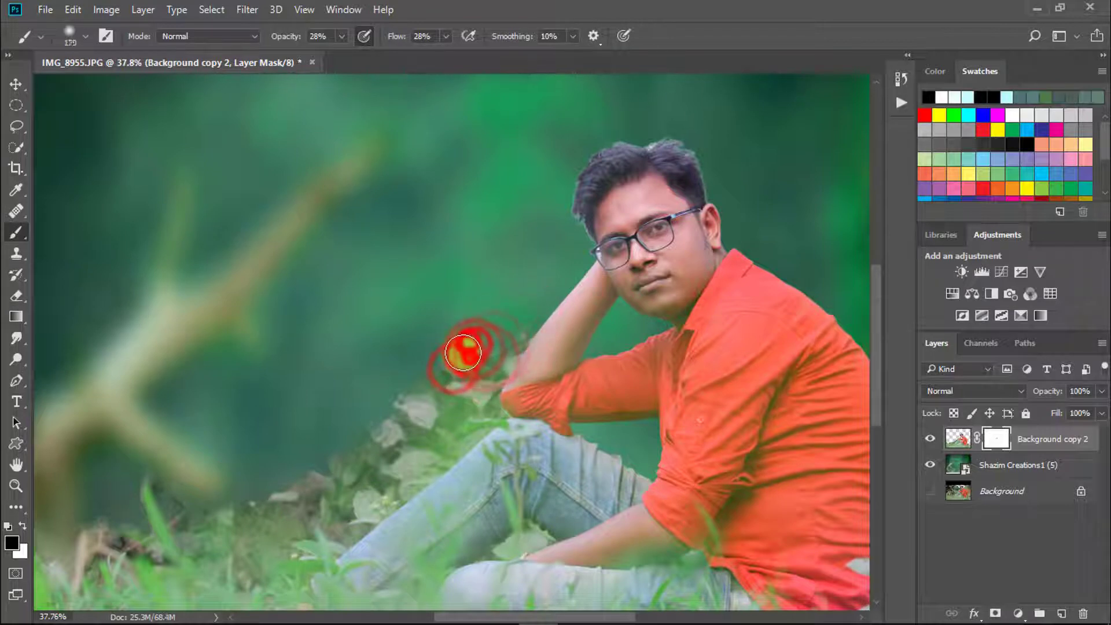
# Paint black on the mask over the leaves beside the elbow with a 250 brush, raising the opacity to 52%
pyautogui.press(']')
pyautogui.press(']')
pyautogui.press(']')
pyautogui.click(472, 348)
pyautogui.click(425, 373)
pyautogui.click(388, 414)
pyautogui.moveTo(285, 34); pyautogui.dragTo(299, 36)
pyautogui.moveTo(440, 376); pyautogui.dragTo(380, 409)
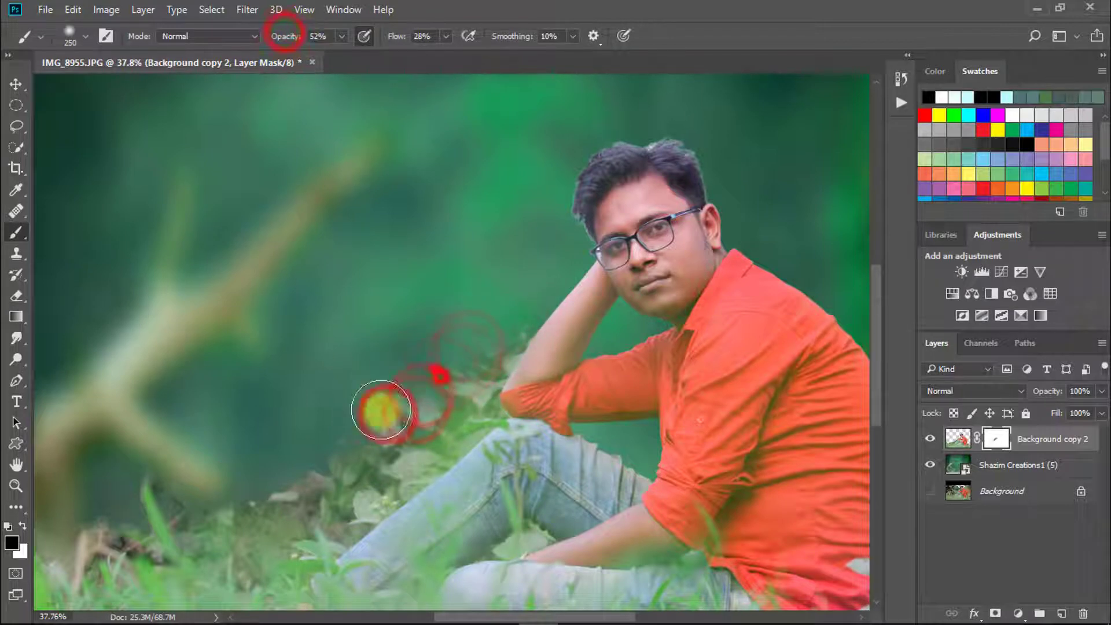
# Paint the mask along the leafy slope beside the forearm and raised knee at 72% opacity and 46% flow
pyautogui.scroll(4, 516, 228)
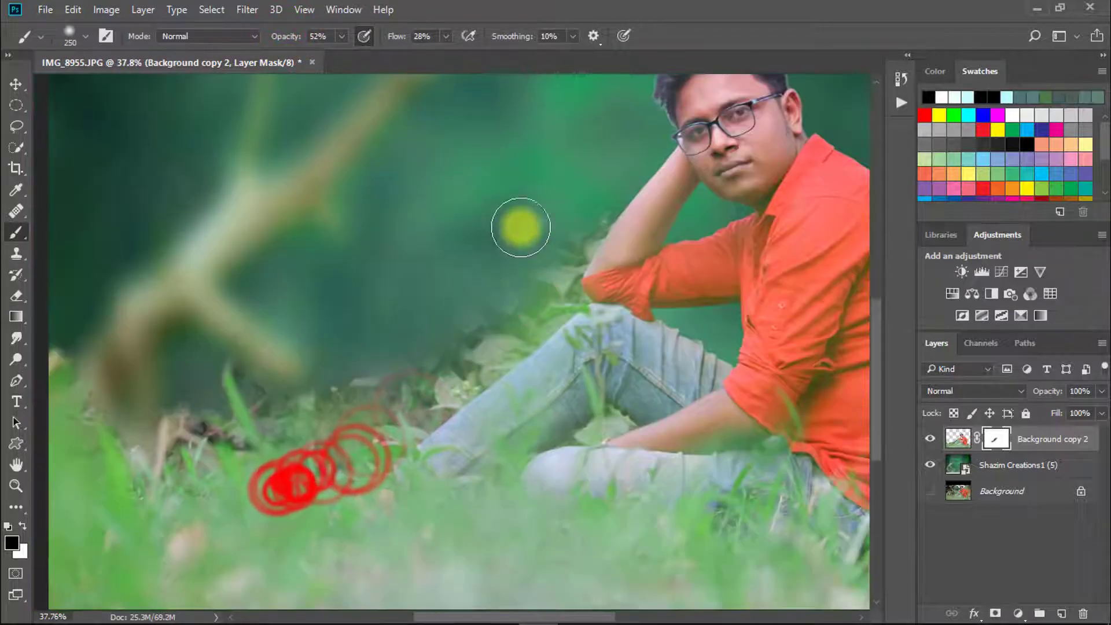
pyautogui.moveTo(601, 246); pyautogui.dragTo(436, 279)
pyautogui.press('[')
pyautogui.press('[')
pyautogui.press('[')
pyautogui.press('[')
pyautogui.press('[')
pyautogui.press('[')
pyautogui.press('[')
pyautogui.moveTo(514, 243)
pyautogui.mouseDown()
pyautogui.moveTo(524, 226)
pyautogui.moveTo(492, 301)
pyautogui.moveTo(429, 344)
pyautogui.mouseUp()
pyautogui.click(454, 375)
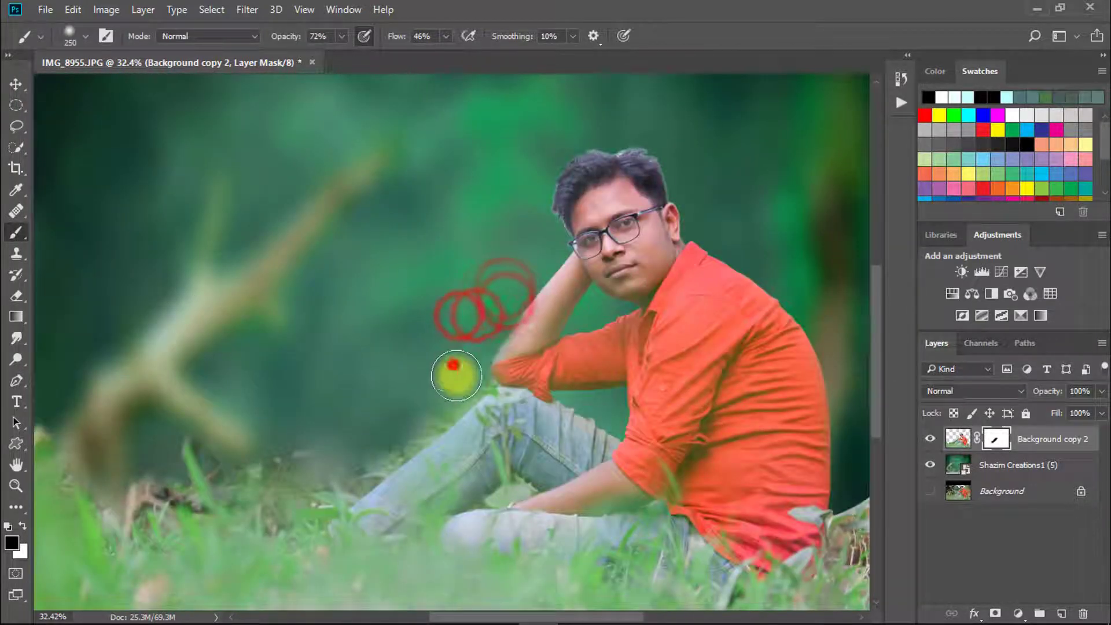
pyautogui.click(432, 407)
# Paint the mask over the leftover leaves and the upper edge of the grass in front of the lower leg
pyautogui.moveTo(360, 434); pyautogui.dragTo(524, 355)
pyautogui.click(536, 359)
pyautogui.click(491, 376)
pyautogui.click(454, 374)
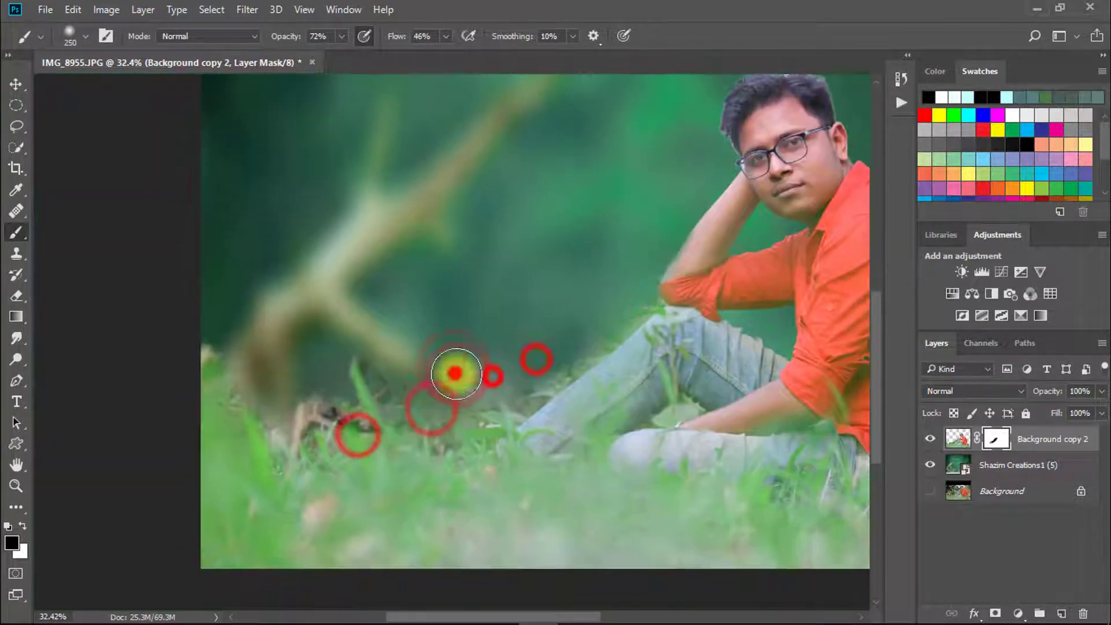
pyautogui.click(399, 379)
pyautogui.moveTo(377, 362)
pyautogui.mouseDown()
pyautogui.moveTo(444, 410)
pyautogui.moveTo(576, 354)
pyautogui.moveTo(614, 316)
pyautogui.moveTo(549, 375)
pyautogui.moveTo(624, 306)
pyautogui.moveTo(505, 400)
pyautogui.moveTo(625, 299)
pyautogui.mouseUp()
# Paint the mask along the grass horizon below the blurred branch to blend it into the background
pyautogui.moveTo(469, 407); pyautogui.dragTo(389, 395)
pyautogui.moveTo(310, 403)
pyautogui.mouseDown()
pyautogui.moveTo(303, 425)
pyautogui.moveTo(264, 408)
pyautogui.mouseUp()
pyautogui.moveTo(207, 361); pyautogui.dragTo(210, 344)
pyautogui.moveTo(279, 411)
pyautogui.mouseDown()
pyautogui.moveTo(290, 422)
pyautogui.moveTo(366, 410)
pyautogui.mouseUp()
pyautogui.moveTo(339, 408); pyautogui.dragTo(452, 414)
# Reduce the brush to 45 and paint the mask close along the lower forearm and around the elbow
pyautogui.scroll(-2, 499, 381)
pyautogui.scroll(10, 480, 388)
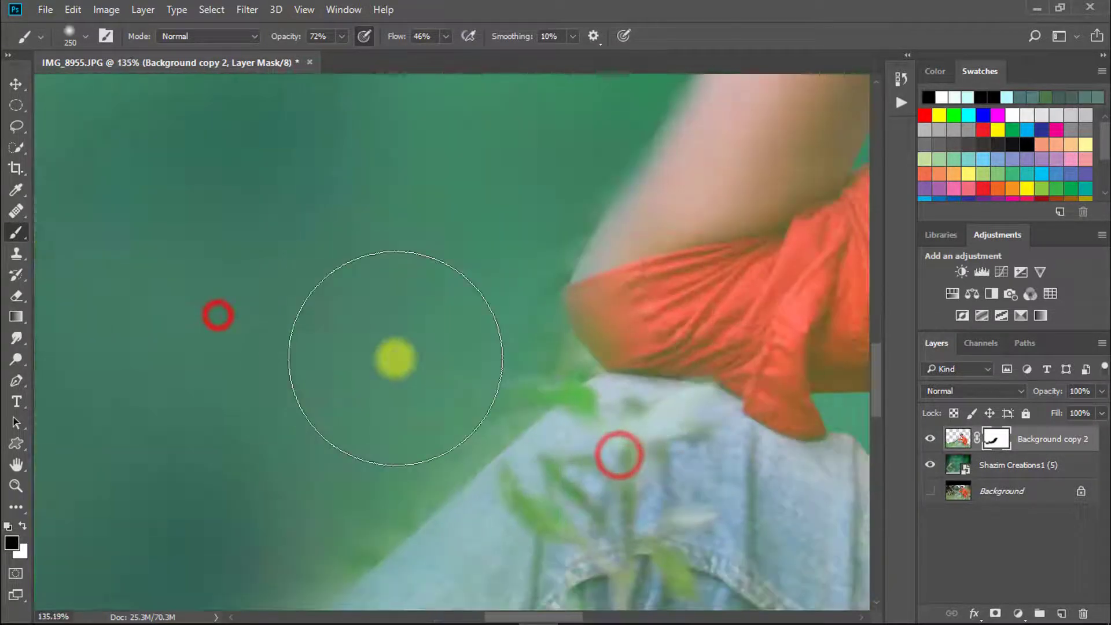
pyautogui.press('[')
pyautogui.press('[')
pyautogui.press('[')
pyautogui.press('[')
pyautogui.press('[')
pyautogui.press('[')
pyautogui.click(568, 218)
pyautogui.click(555, 255)
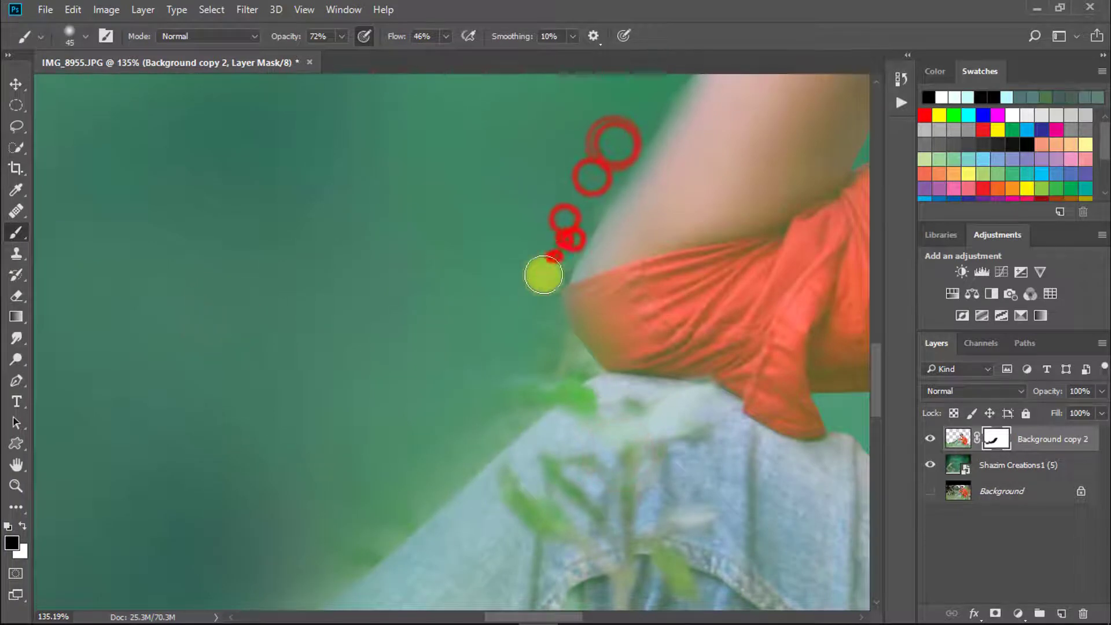
pyautogui.click(546, 276)
pyautogui.click(540, 307)
pyautogui.click(546, 349)
# Paint the mask along the outer edge of the raised forearm down to the elbow and sleeve
pyautogui.moveTo(544, 310); pyautogui.dragTo(420, 471)
pyautogui.click(599, 170)
pyautogui.click(555, 213)
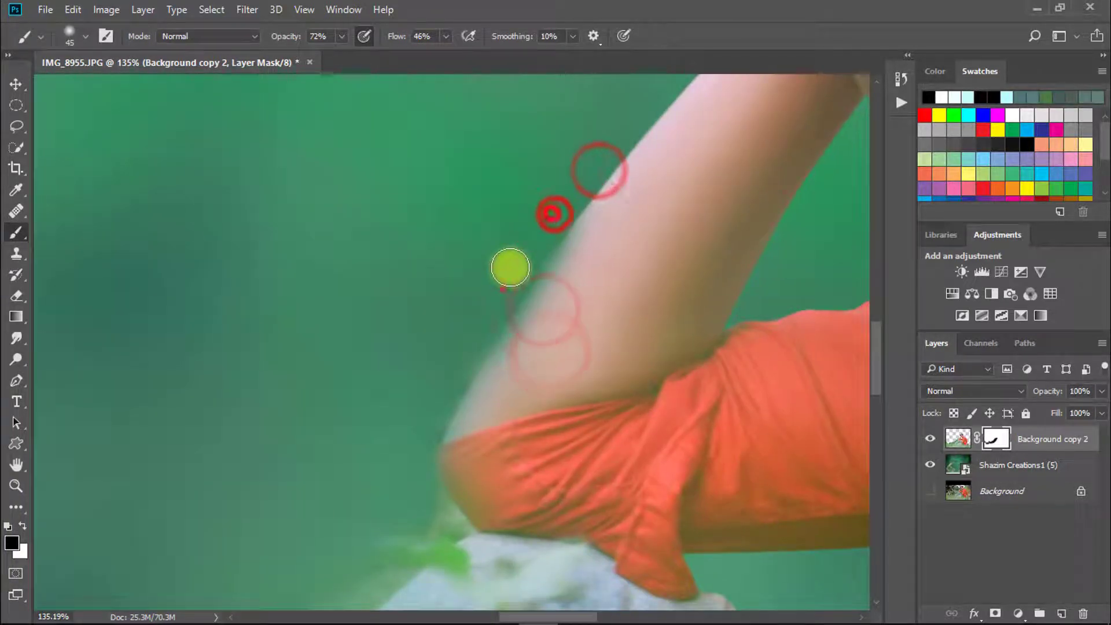
pyautogui.click(502, 290)
pyautogui.click(492, 312)
pyautogui.click(459, 363)
pyautogui.click(438, 391)
pyautogui.click(455, 377)
pyautogui.click(419, 467)
# Paint the mask along the outer edge of the jeans from the knee down the leg
pyautogui.moveTo(345, 577); pyautogui.dragTo(398, 264)
pyautogui.click(401, 281)
pyautogui.click(380, 339)
pyautogui.click(332, 367)
pyautogui.click(310, 374)
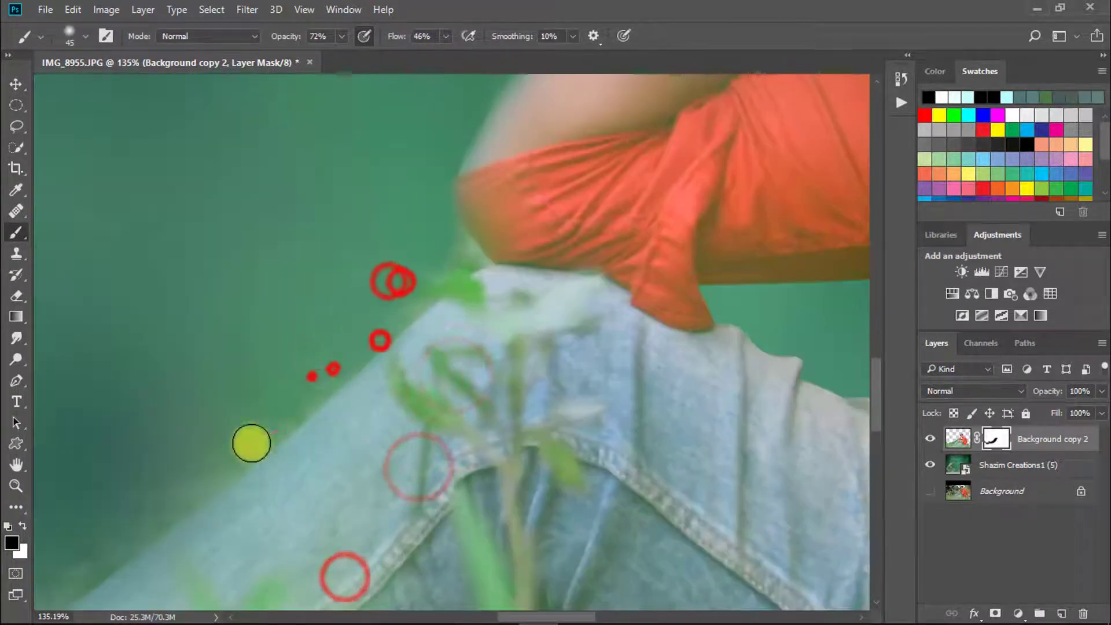
pyautogui.click(288, 427)
pyautogui.click(249, 446)
# Enlarge the brush to 175 and paint the mask over the remaining haze beside the lower leg
pyautogui.moveTo(340, 330); pyautogui.dragTo(263, 327)
pyautogui.click(311, 343)
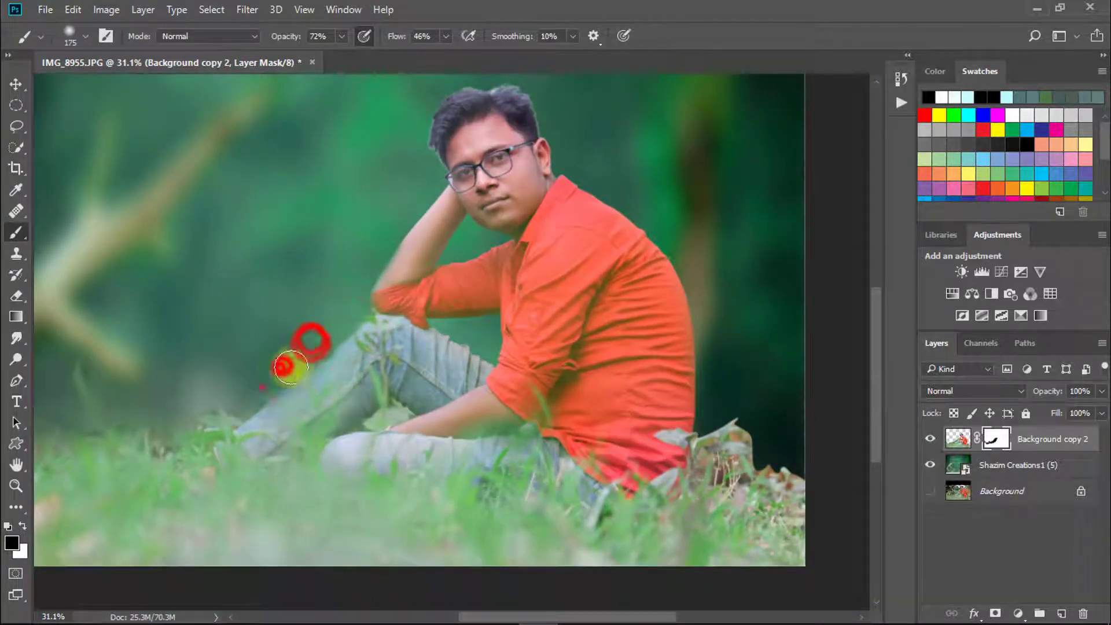
pyautogui.click(258, 383)
pyautogui.click(278, 373)
pyautogui.click(308, 342)
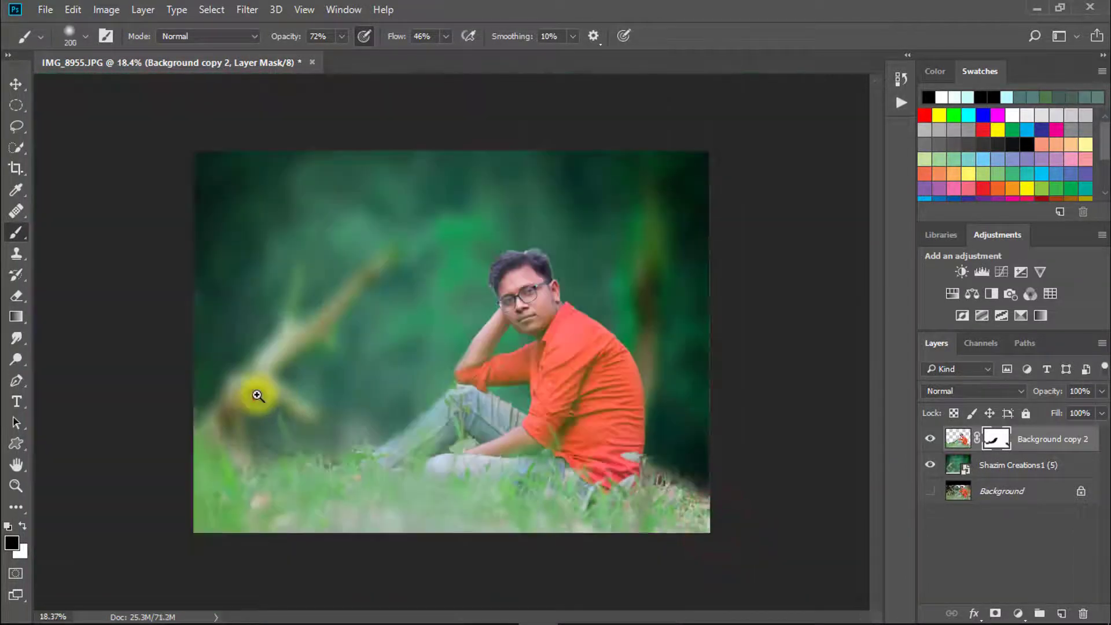
# Paint white on the mask with a 90 brush to restore the forearm's edge and the elbow
pyautogui.moveTo(257, 394); pyautogui.dragTo(423, 415)
pyautogui.scroll(1, 291, 404)
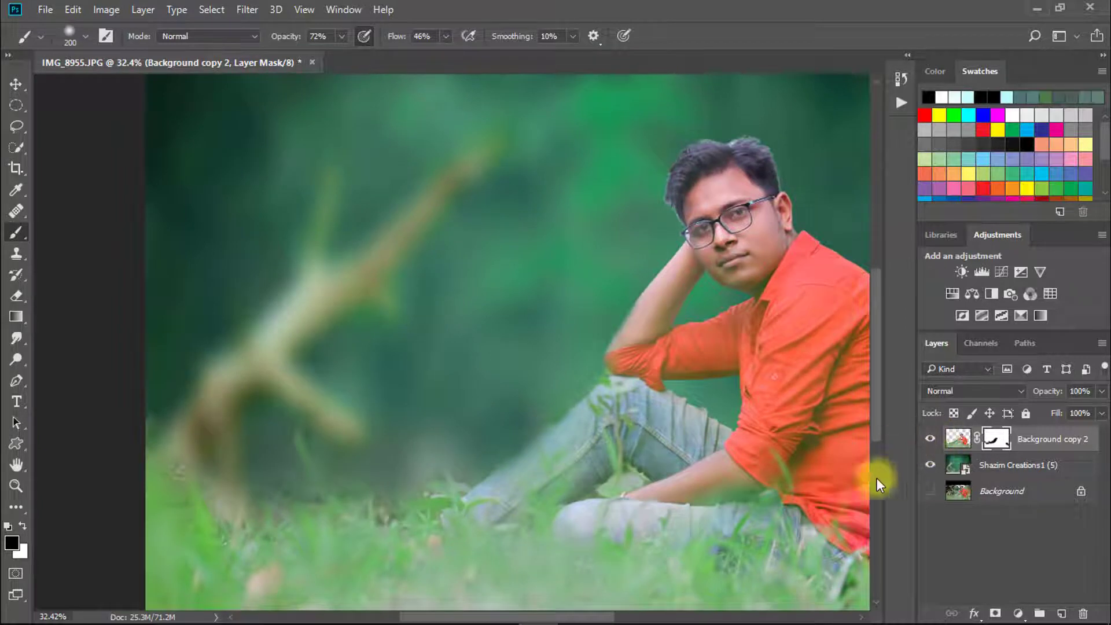
pyautogui.click(22, 525)
pyautogui.scroll(3, 485, 498)
pyautogui.press('[')
pyautogui.press('[')
pyautogui.press('[')
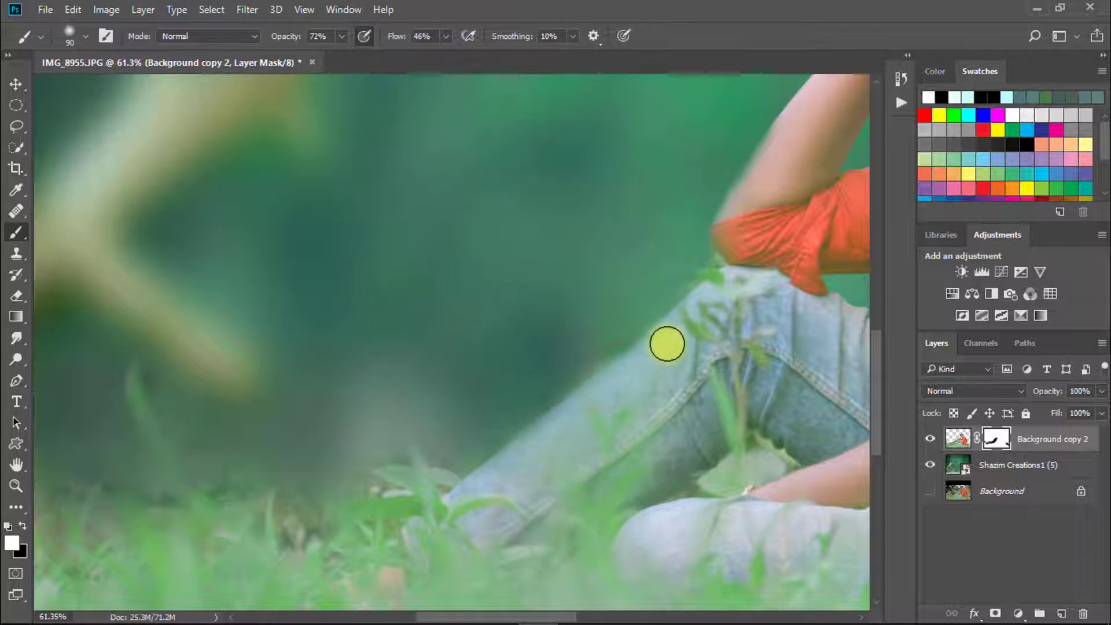
pyautogui.moveTo(672, 353); pyautogui.dragTo(571, 431)
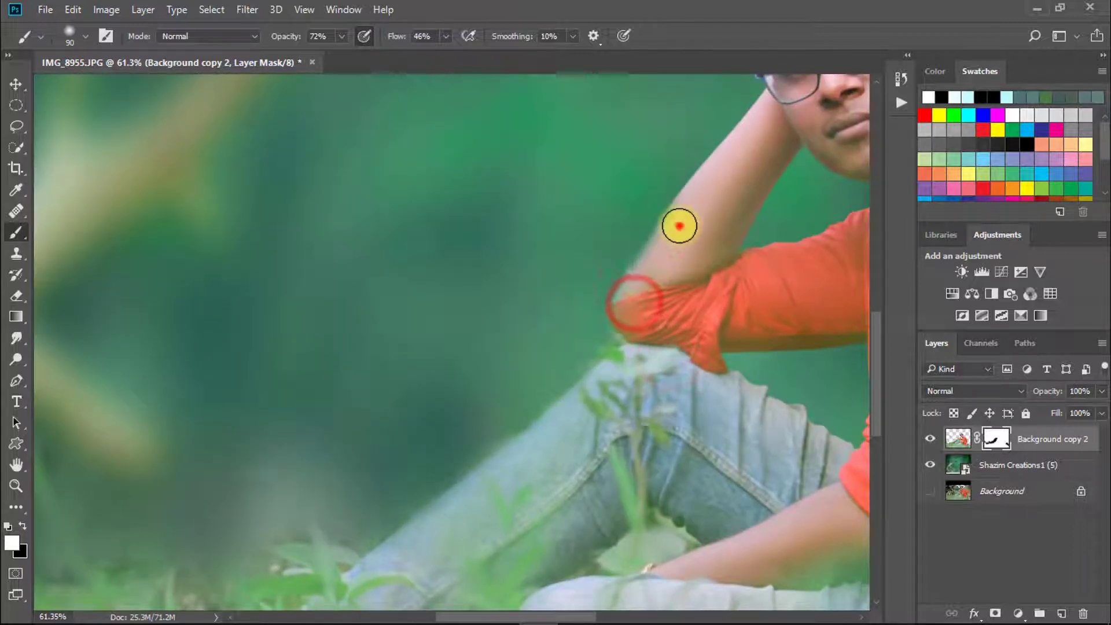
pyautogui.moveTo(645, 280); pyautogui.dragTo(665, 251)
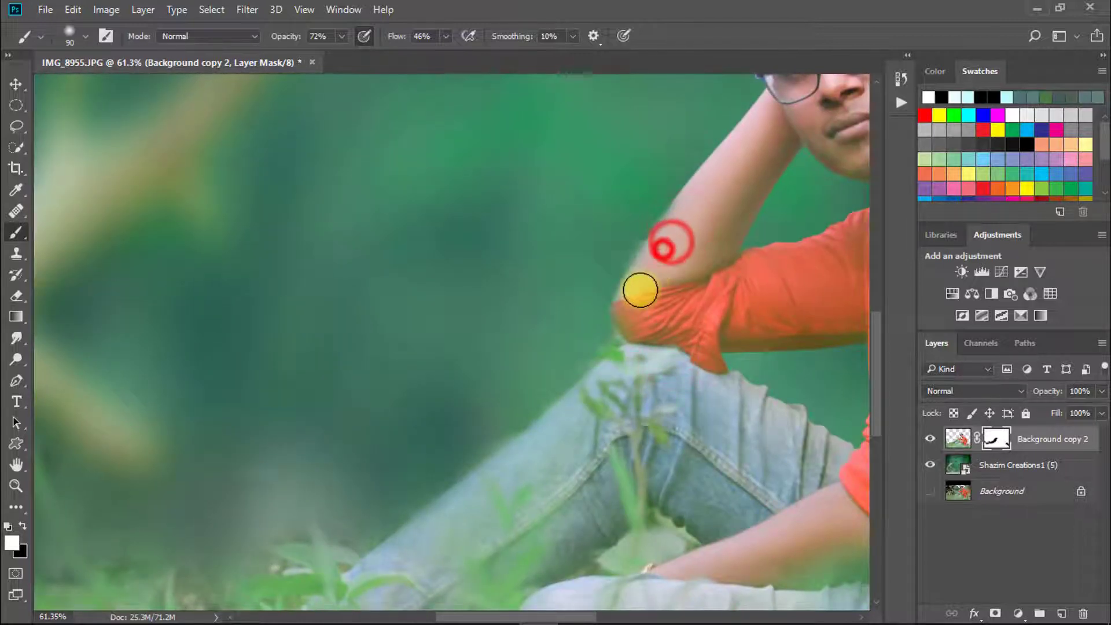
pyautogui.moveTo(640, 290); pyautogui.dragTo(636, 324)
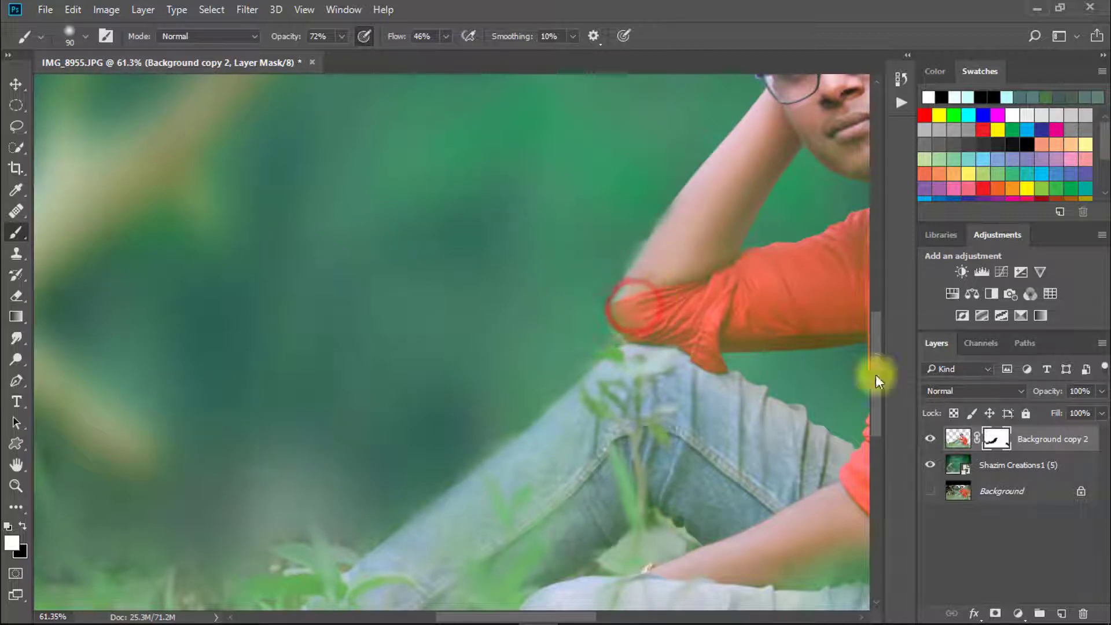
# Paint black on the mask with a 30 brush to clean the outer edge of the forearm down to the elbow
pyautogui.moveTo(538, 231); pyautogui.dragTo(578, 249)
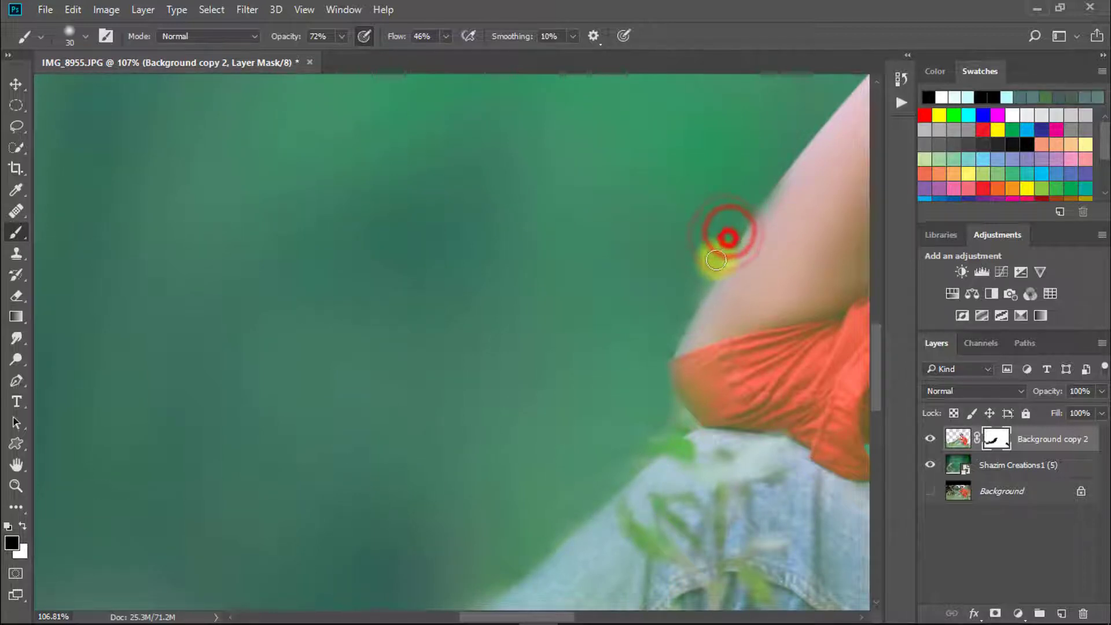
pyautogui.click(727, 233)
pyautogui.click(740, 216)
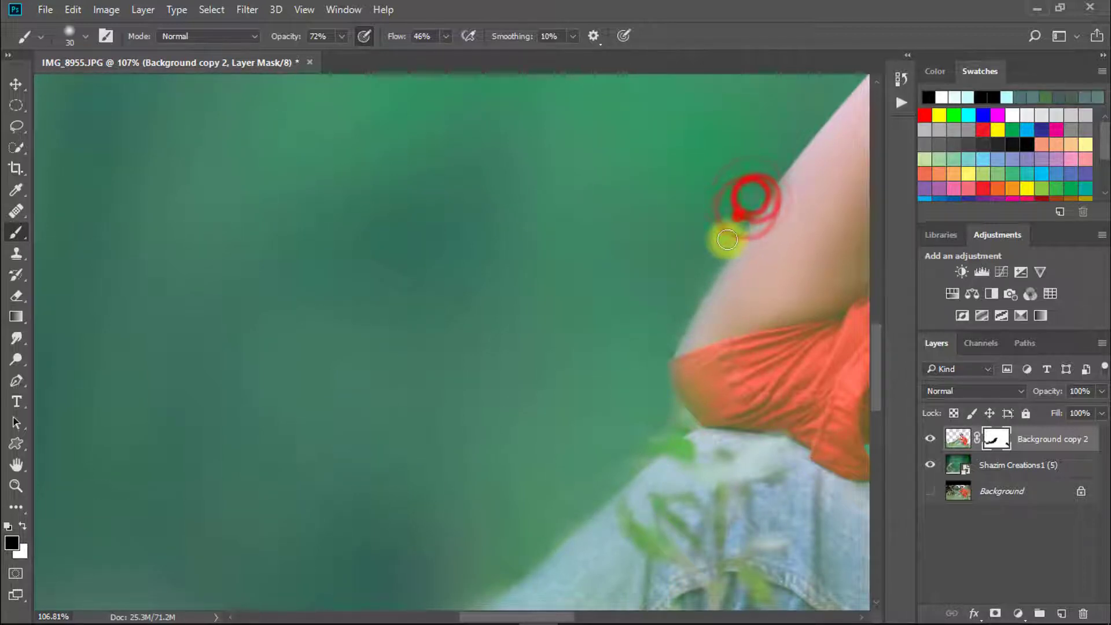
pyautogui.click(689, 290)
pyautogui.click(672, 317)
pyautogui.click(689, 297)
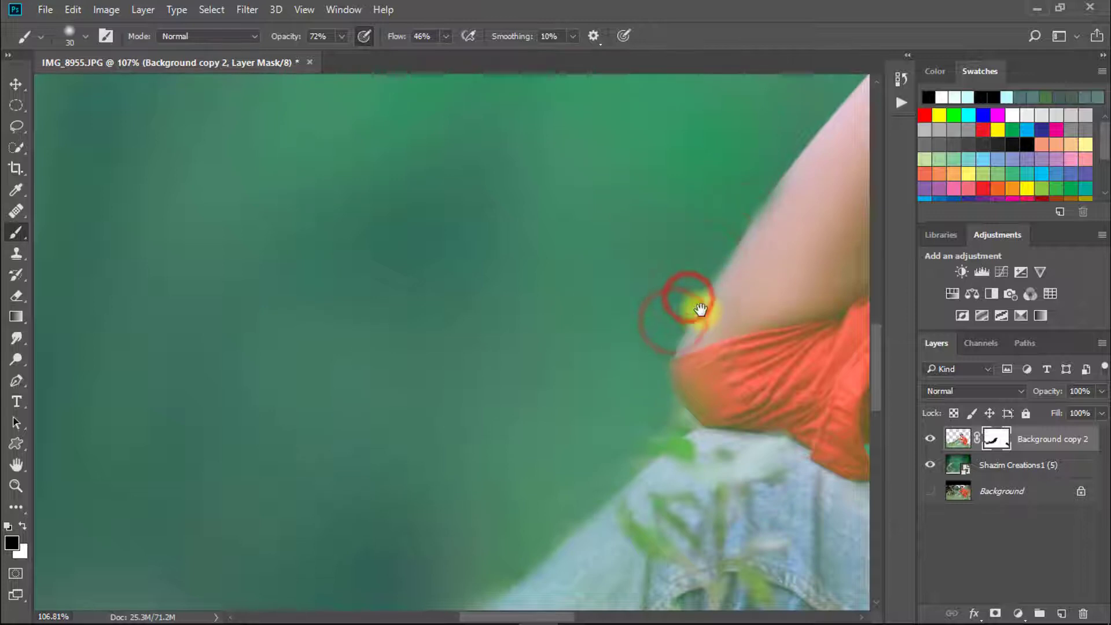
pyautogui.moveTo(727, 273)
pyautogui.mouseDown()
pyautogui.moveTo(667, 281)
pyautogui.moveTo(608, 271)
pyautogui.mouseUp()
# Review the whole composite and minimize the program window to reach the desktop
pyautogui.moveTo(633, 335); pyautogui.dragTo(656, 326)
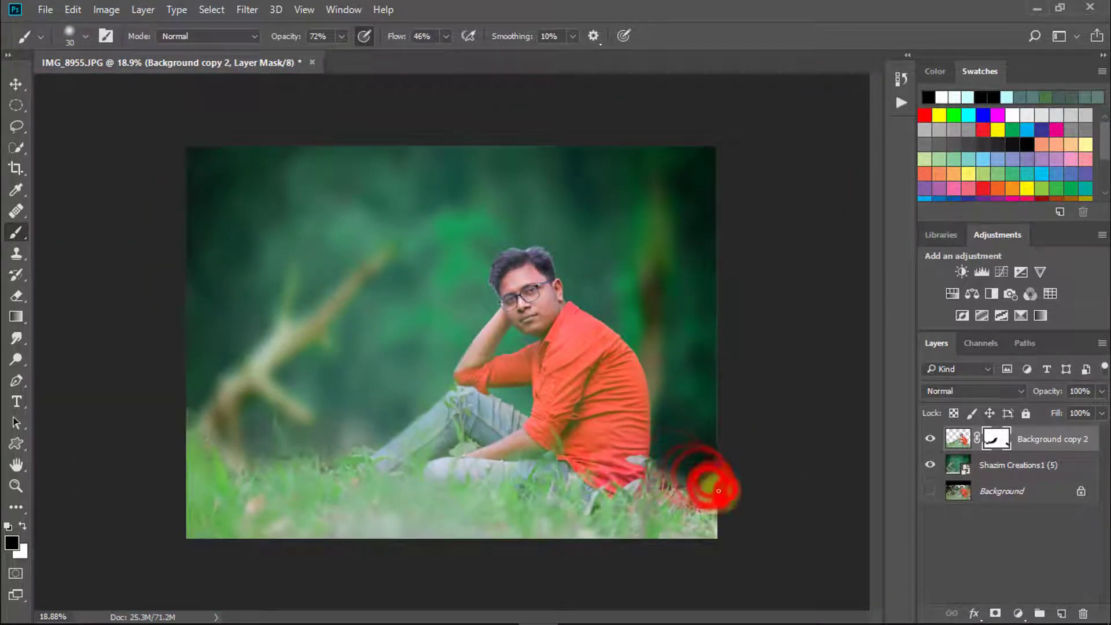
pyautogui.keyDown('ctrl'); pyautogui.click(711, 487); pyautogui.keyUp('ctrl')
pyautogui.click(1036, 8)
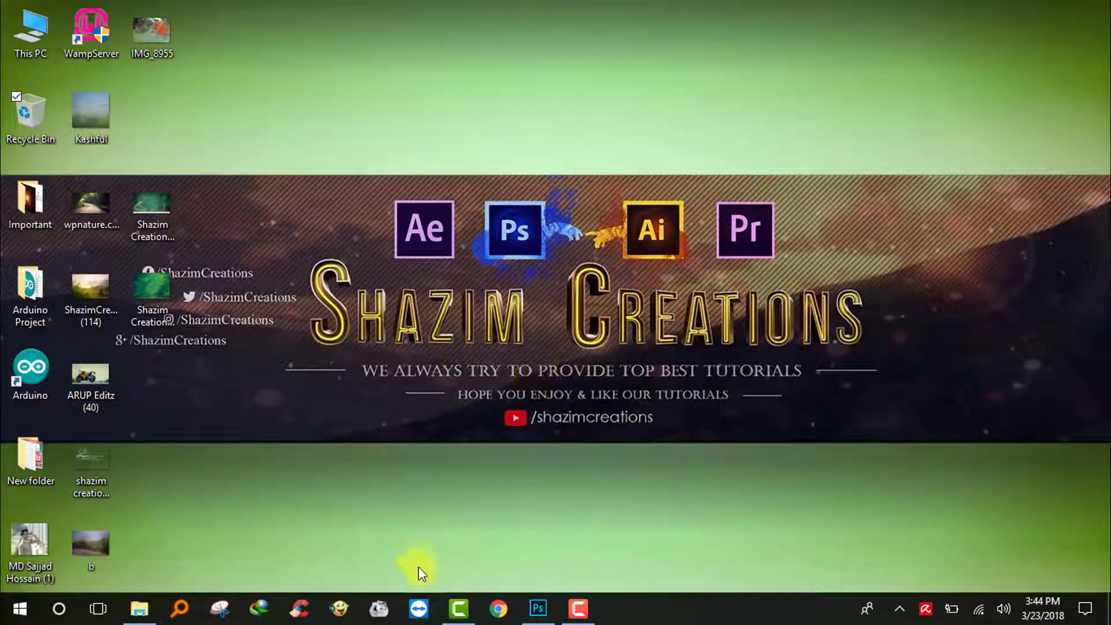
# Place the forest-tree-moss image from the tree & other folder into the composite and enlarge it to full height along the right side
pyautogui.click(144, 607)
pyautogui.scroll(-4, 699, 466)
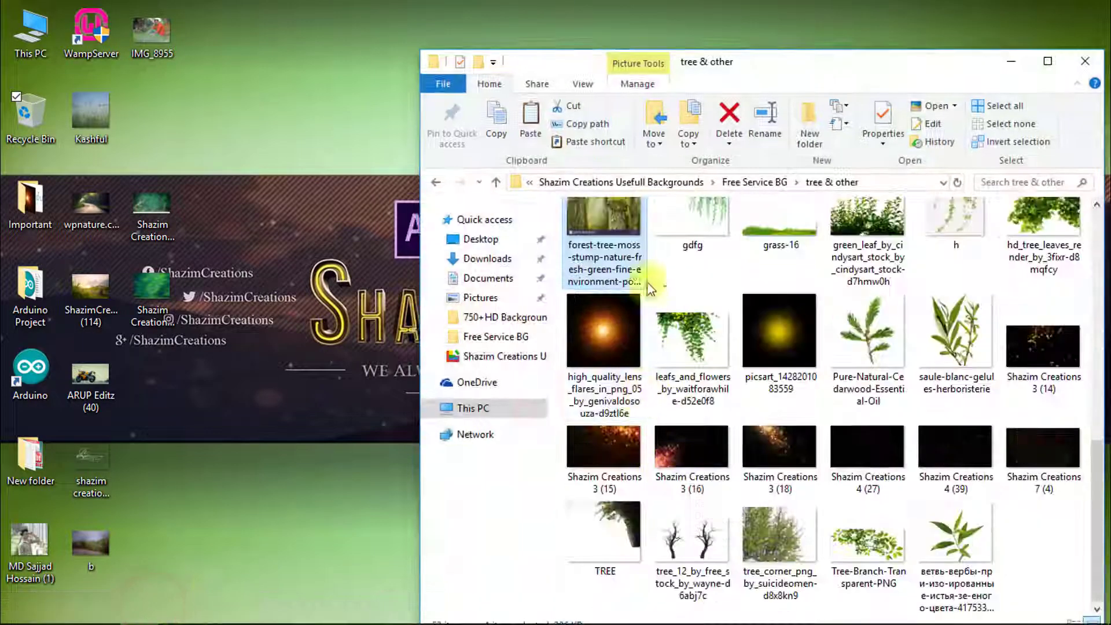
pyautogui.scroll(2, 625, 313)
pyautogui.moveTo(622, 318); pyautogui.dragTo(689, 330)
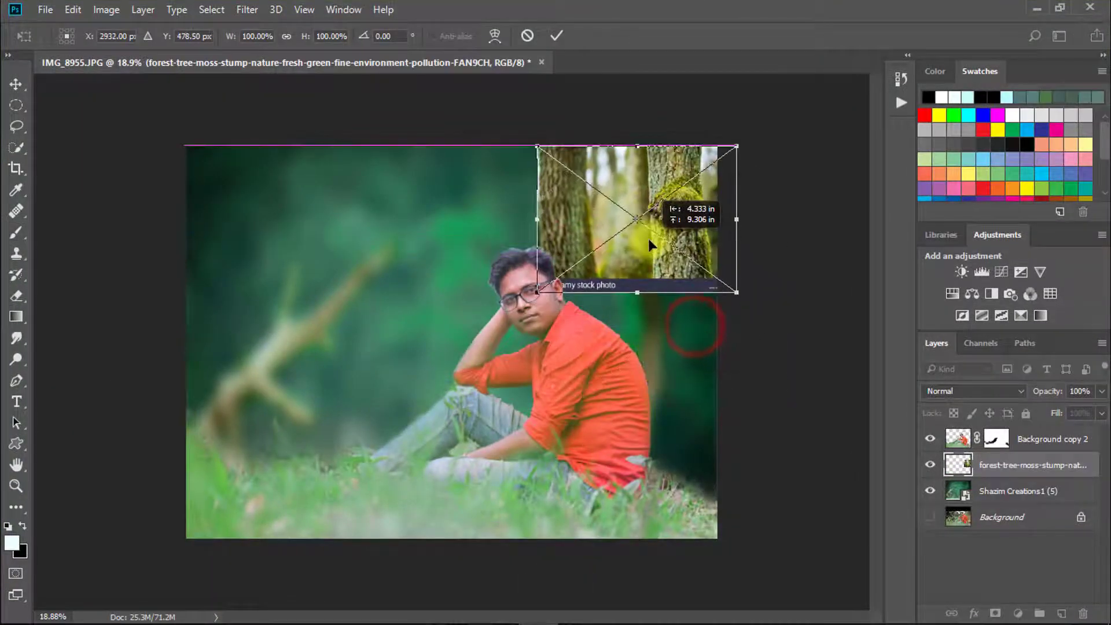
pyautogui.moveTo(736, 292)
pyautogui.mouseDown()
pyautogui.moveTo(751, 390)
pyautogui.moveTo(801, 509)
pyautogui.moveTo(782, 573)
pyautogui.mouseUp()
pyautogui.press('Return')
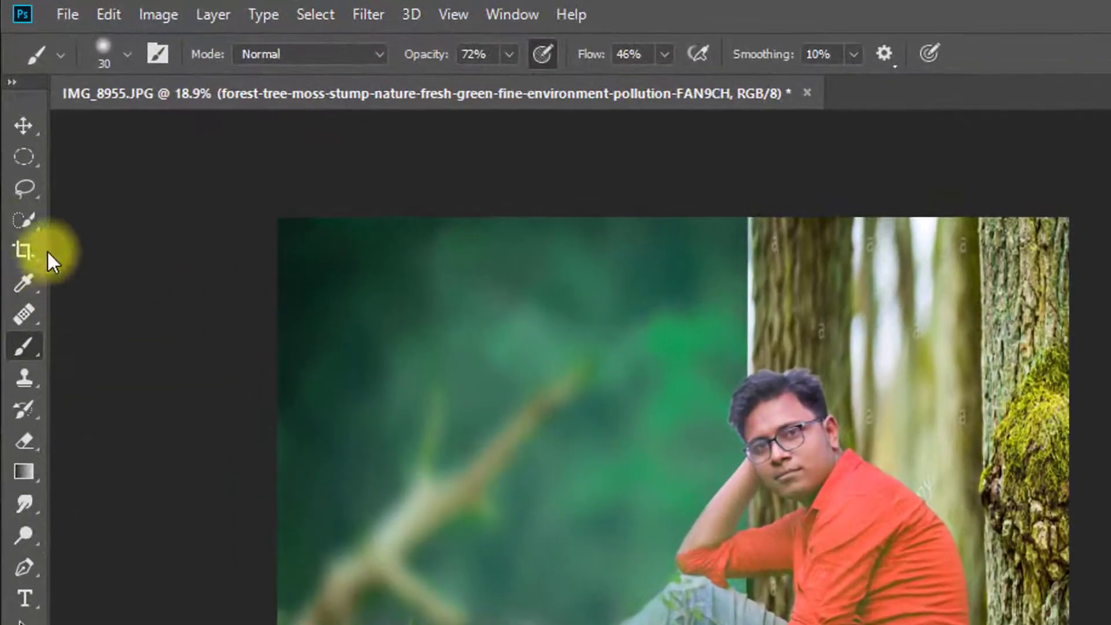
# Quick-select the mossy trunk at the image's right edge with a 45 brush and mask away the rest of the forest layer
pyautogui.click(21, 146)
pyautogui.click(128, 221)
pyautogui.moveTo(1003, 225); pyautogui.dragTo(1024, 355)
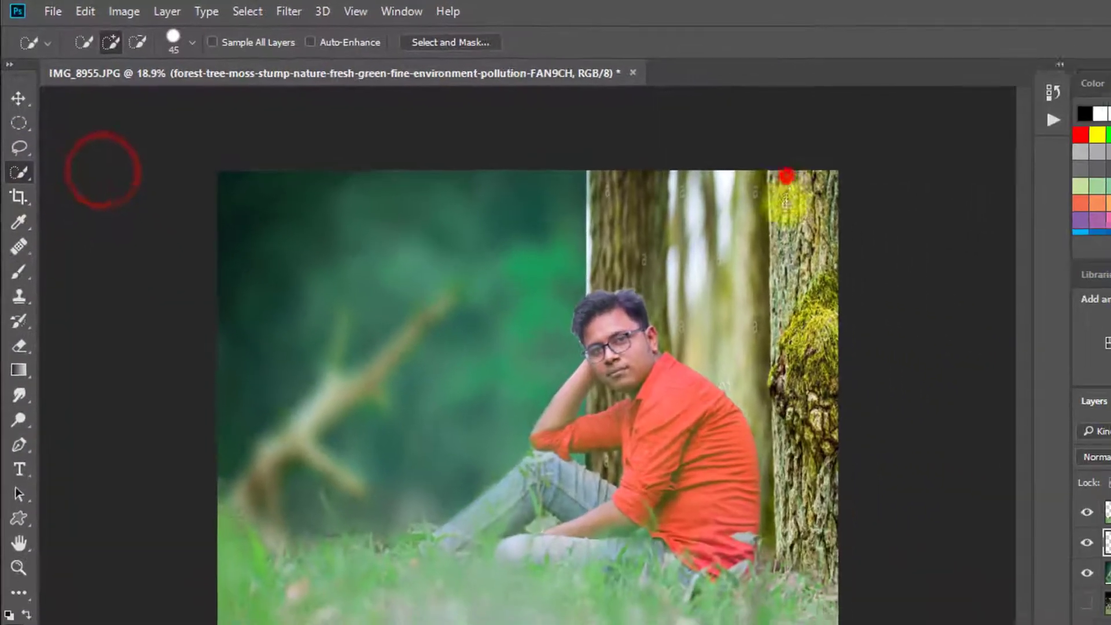
pyautogui.moveTo(779, 269); pyautogui.dragTo(781, 385)
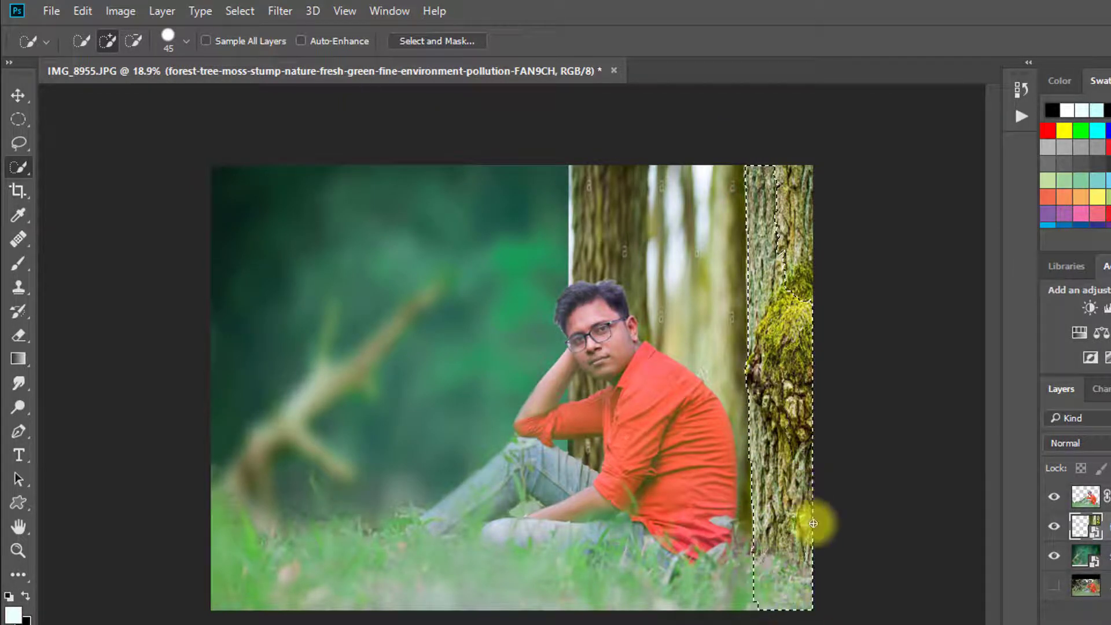
pyautogui.moveTo(724, 310); pyautogui.dragTo(759, 309)
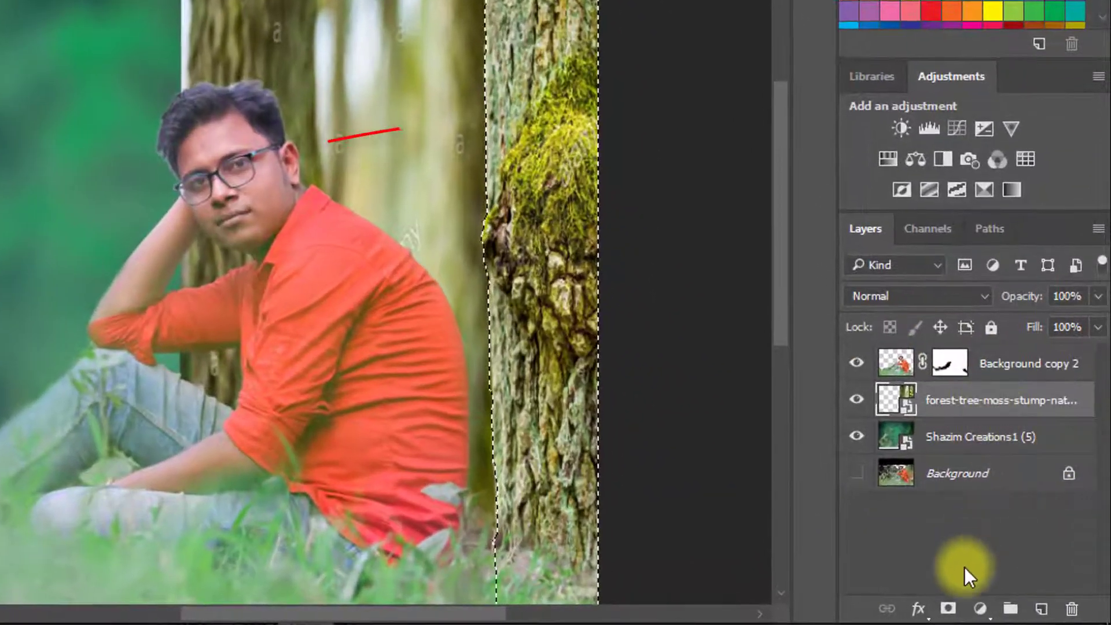
pyautogui.click(952, 608)
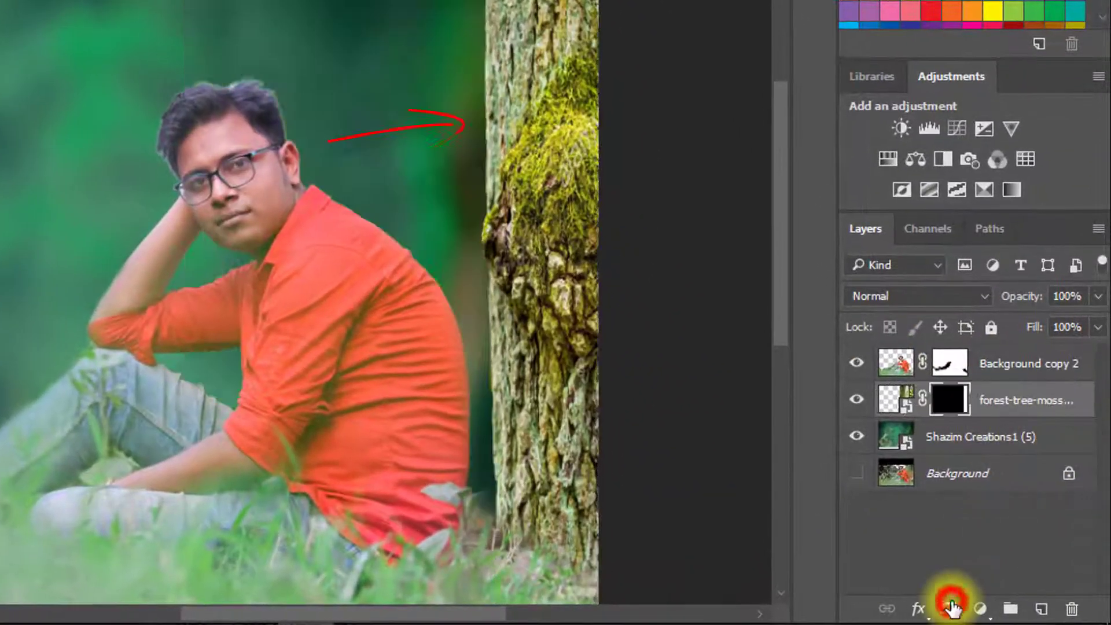
pyautogui.keyDown('ctrl'); pyautogui.keyDown('alt'); pyautogui.click(590, 243); pyautogui.keyUp('alt'); pyautogui.keyUp('ctrl')
pyautogui.keyDown('ctrl'); pyautogui.keyDown('alt'); pyautogui.click(538, 233); pyautogui.keyUp('alt'); pyautogui.keyUp('ctrl')
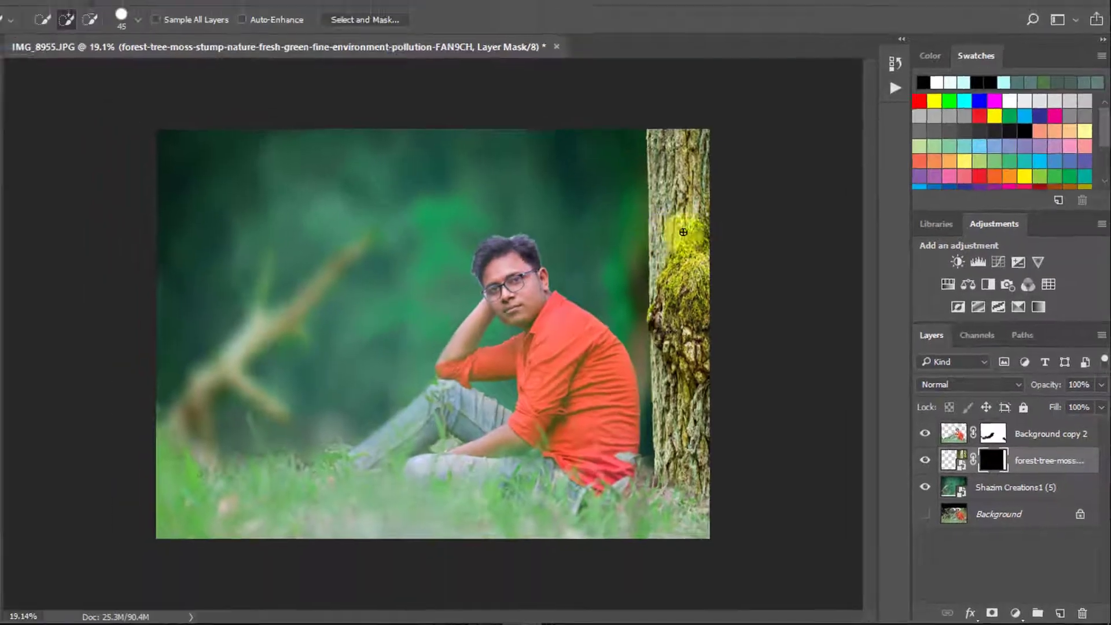
# Place the leafs_and_flowers image from the tree & other folder over the lower tree trunk, behind the seated man
pyautogui.click(1035, 9)
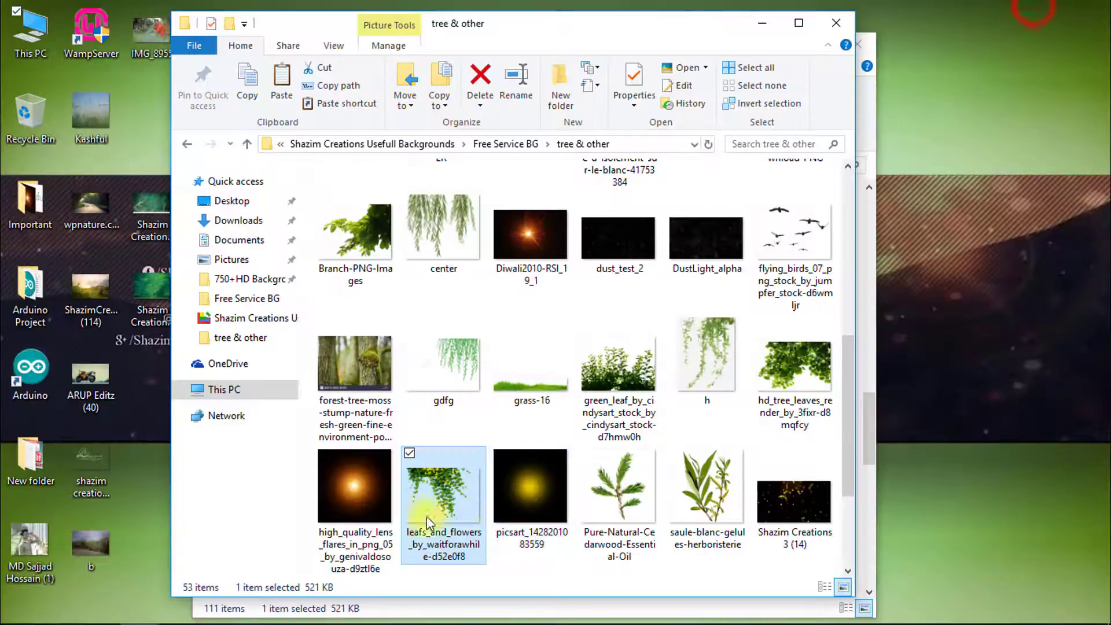
pyautogui.moveTo(428, 511); pyautogui.dragTo(806, 264)
pyautogui.moveTo(766, 406); pyautogui.dragTo(689, 407)
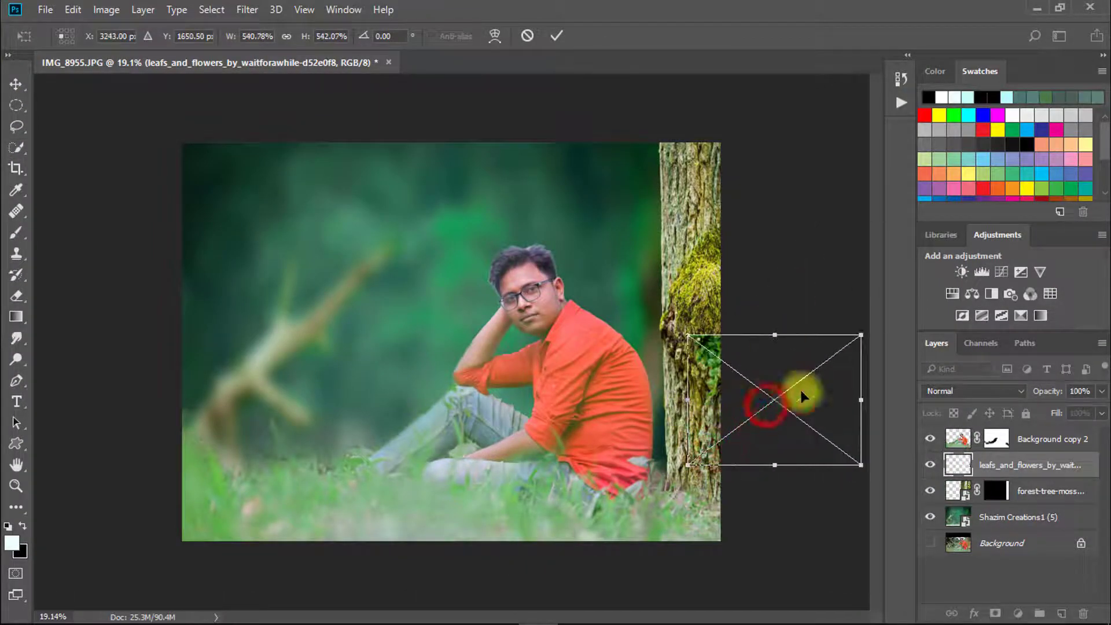
pyautogui.moveTo(804, 391); pyautogui.dragTo(719, 398)
# Flip the leaves and flowers vertically, enlarge them and set them at the base of the tree trunk
pyautogui.rightClick(679, 376)
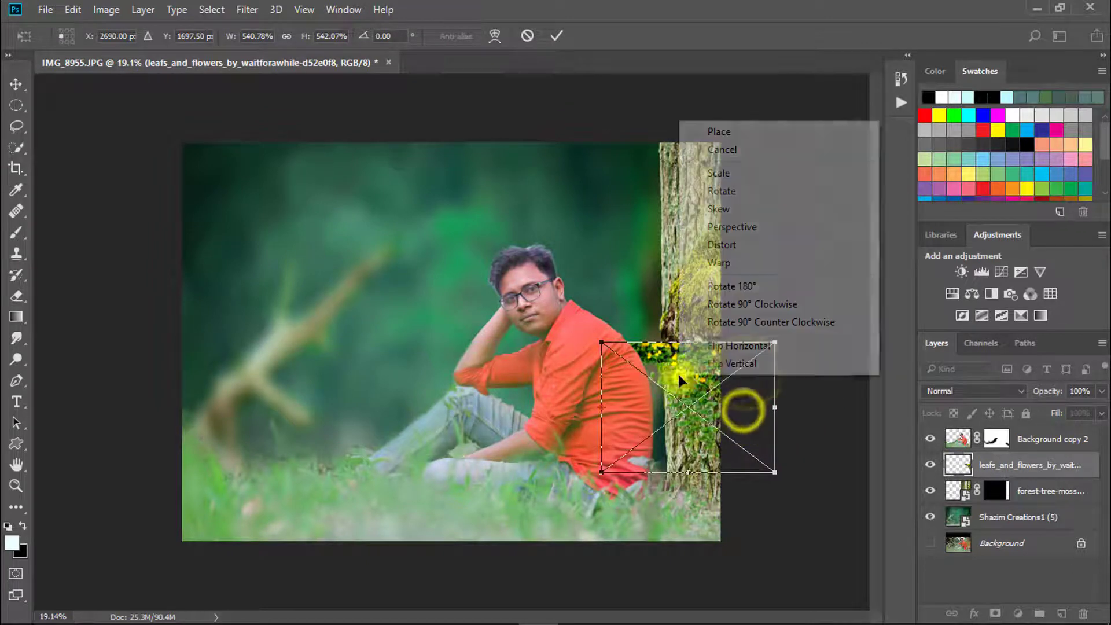
pyautogui.click(728, 358)
pyautogui.moveTo(722, 384); pyautogui.dragTo(714, 429)
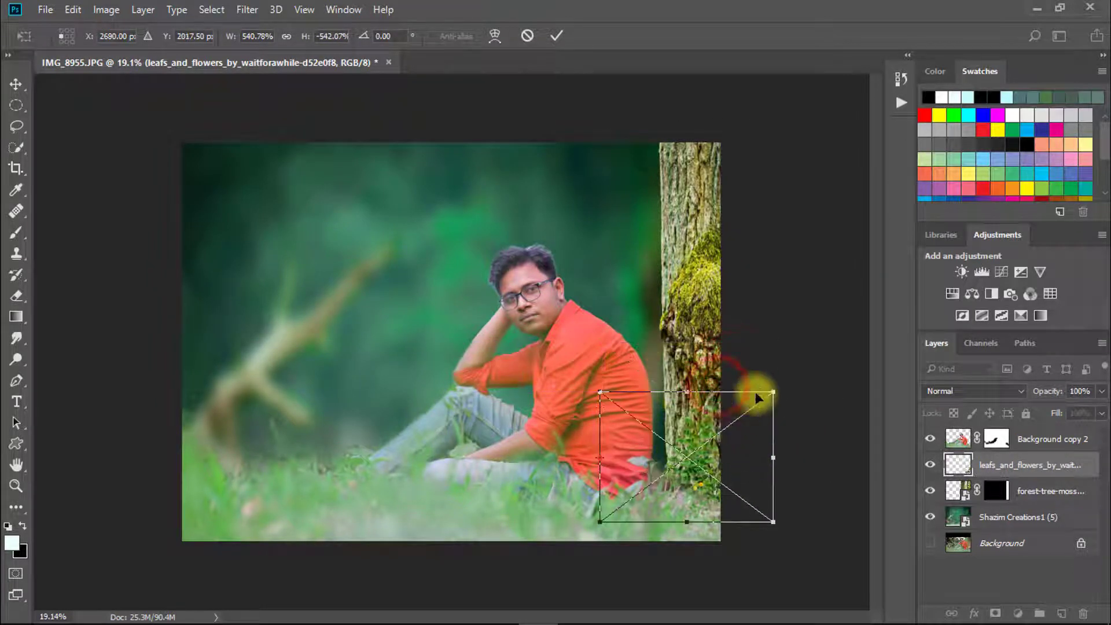
pyautogui.moveTo(773, 391); pyautogui.dragTo(827, 325)
pyautogui.moveTo(794, 403)
pyautogui.mouseDown()
pyautogui.moveTo(772, 399)
pyautogui.moveTo(770, 431)
pyautogui.mouseUp()
pyautogui.press('Return')
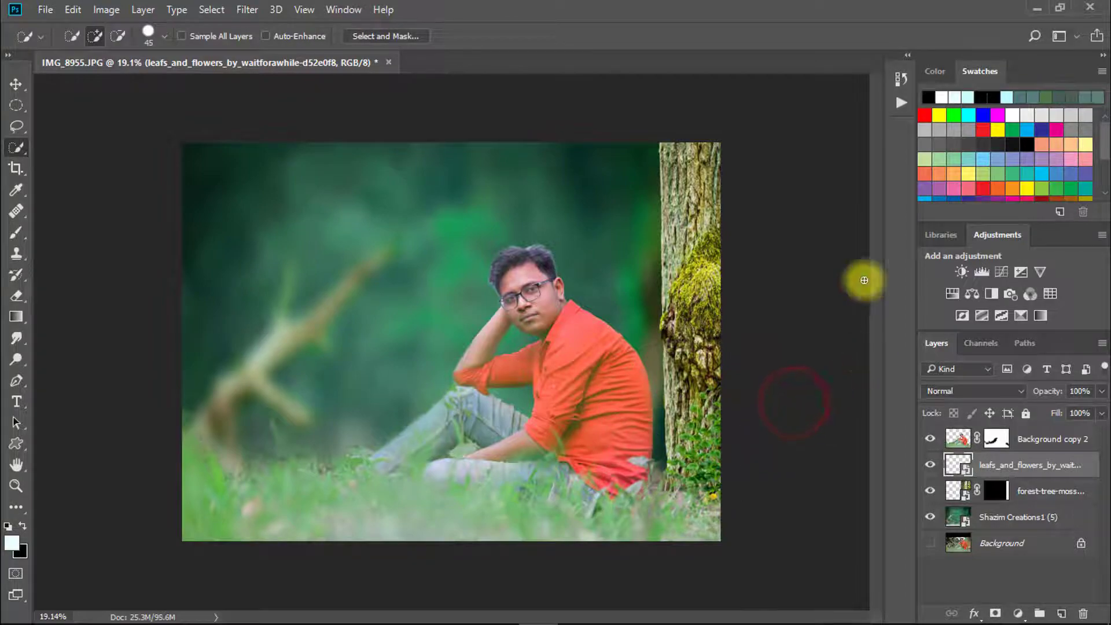
# Place the hd_tree_leaves_render image from the tree & other folder so its leaves hang from the photo's upper right corner
pyautogui.click(1037, 8)
pyautogui.moveTo(788, 394); pyautogui.dragTo(359, 270)
pyautogui.moveTo(488, 199)
pyautogui.mouseDown()
pyautogui.moveTo(558, 144)
pyautogui.moveTo(578, 148)
pyautogui.mouseUp()
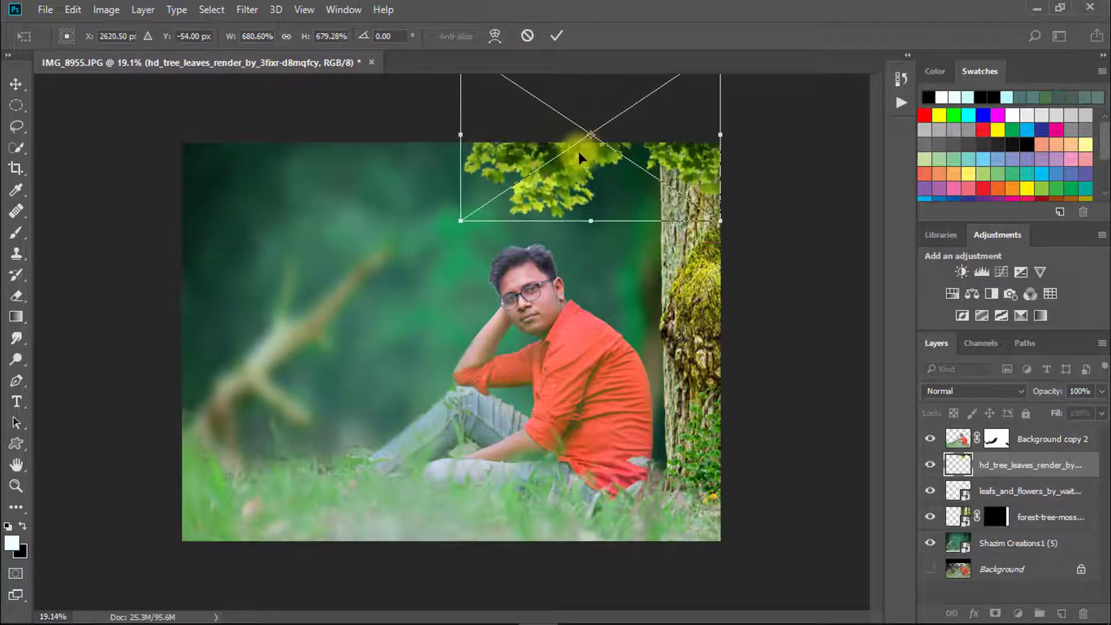
pyautogui.press('Return')
pyautogui.press('w')
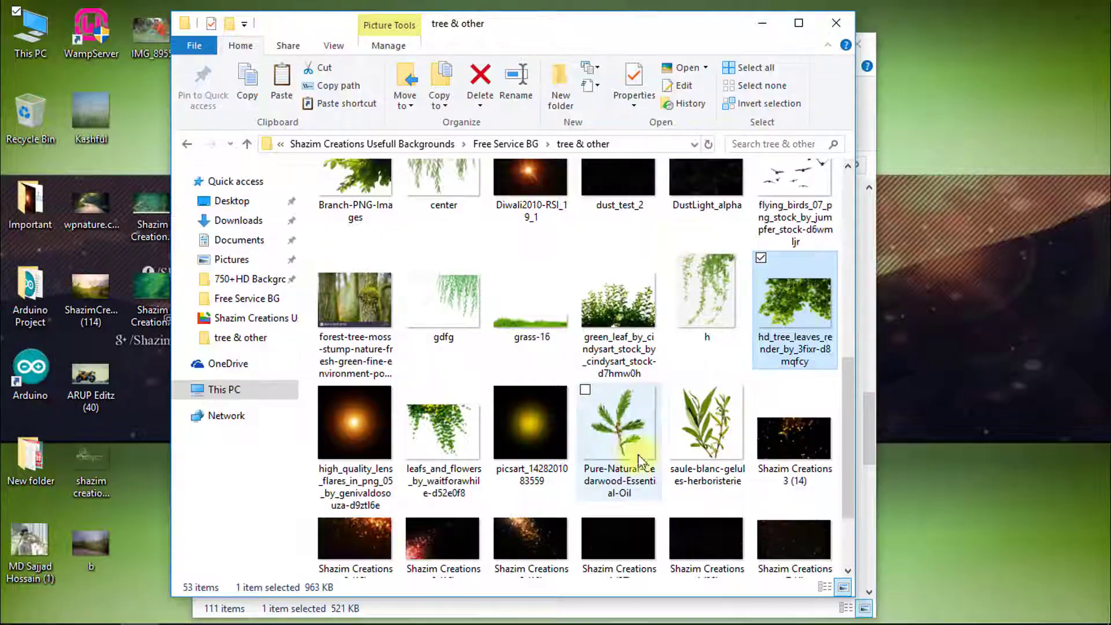
# Place a second hd_tree_leaves_render image, widened and slightly rotated, along the photo's upper edge beside the first leaves
pyautogui.moveTo(796, 312); pyautogui.dragTo(684, 179)
pyautogui.moveTo(621, 232); pyautogui.dragTo(579, 164)
pyautogui.moveTo(574, 254); pyautogui.dragTo(570, 258)
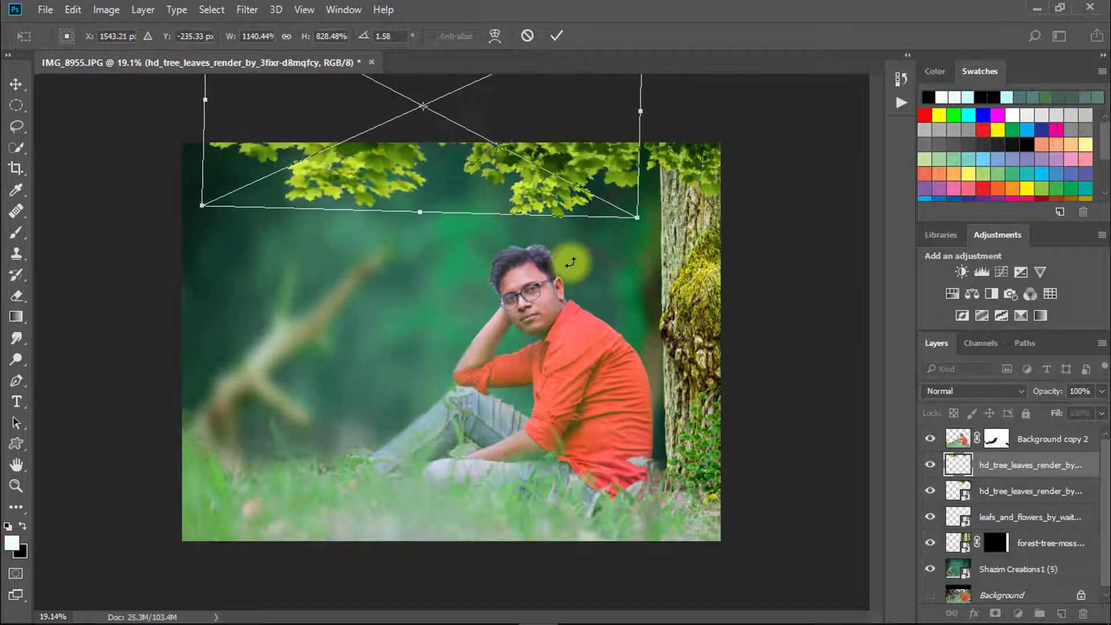
pyautogui.press('Return')
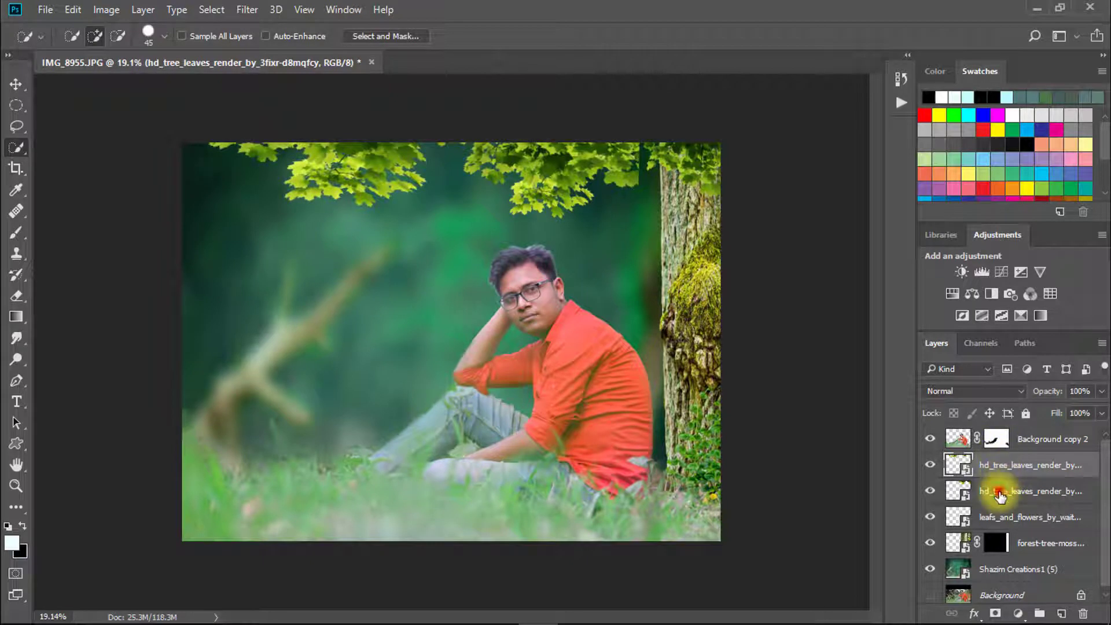
# Transform the first leaf layer so its leaves hang closer to the tree trunk
pyautogui.click(1000, 496)
pyautogui.hotkey('ctrl', 't')
pyautogui.moveTo(776, 200); pyautogui.dragTo(720, 158)
pyautogui.press('Return')
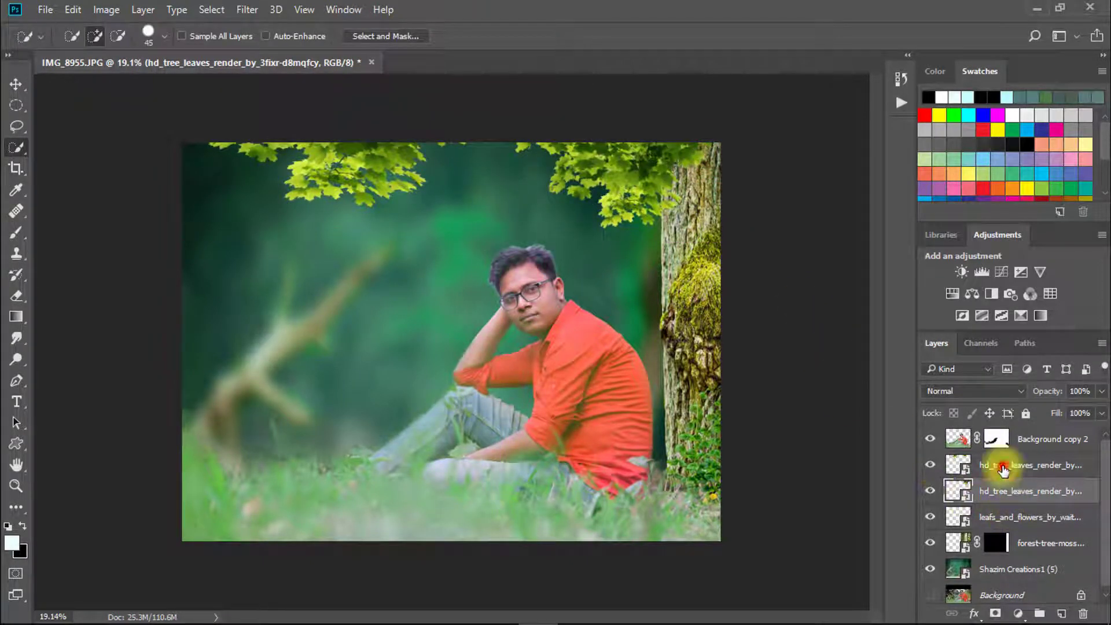
# Shift the second leaf layer to the right, closer to the leaves by the trunk
pyautogui.click(1003, 466)
pyautogui.hotkey('ctrl', 't')
pyautogui.moveTo(595, 247); pyautogui.dragTo(680, 247)
pyautogui.press('Return')
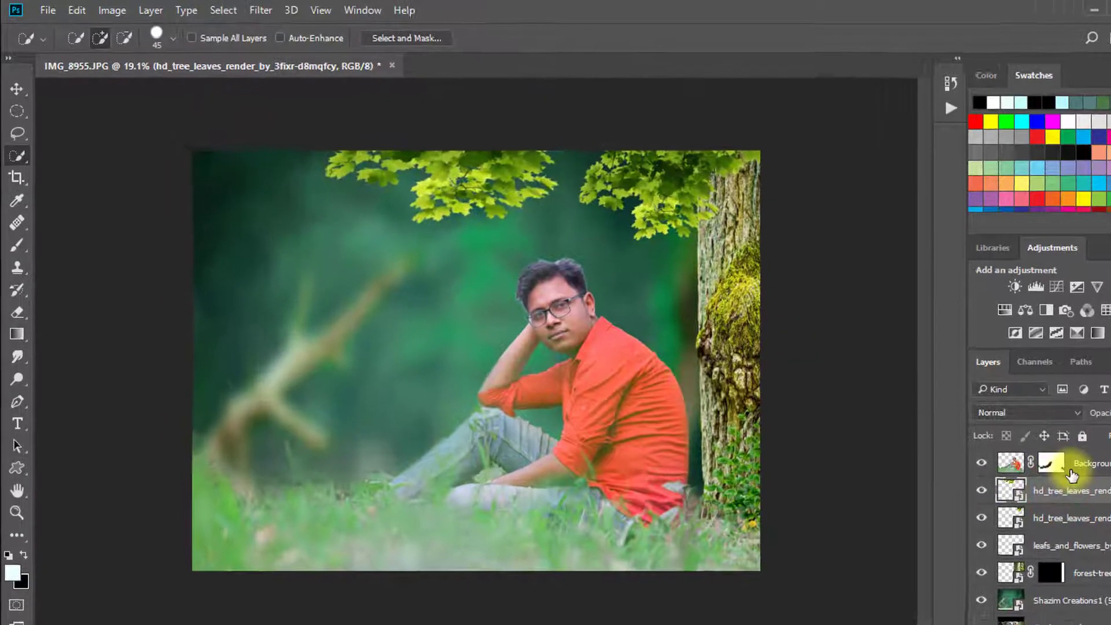
# Apply a 16 pixel Gaussian Blur to the second leaf layer, left of the trunk leaves
pyautogui.click(261, 10)
pyautogui.click(424, 202)
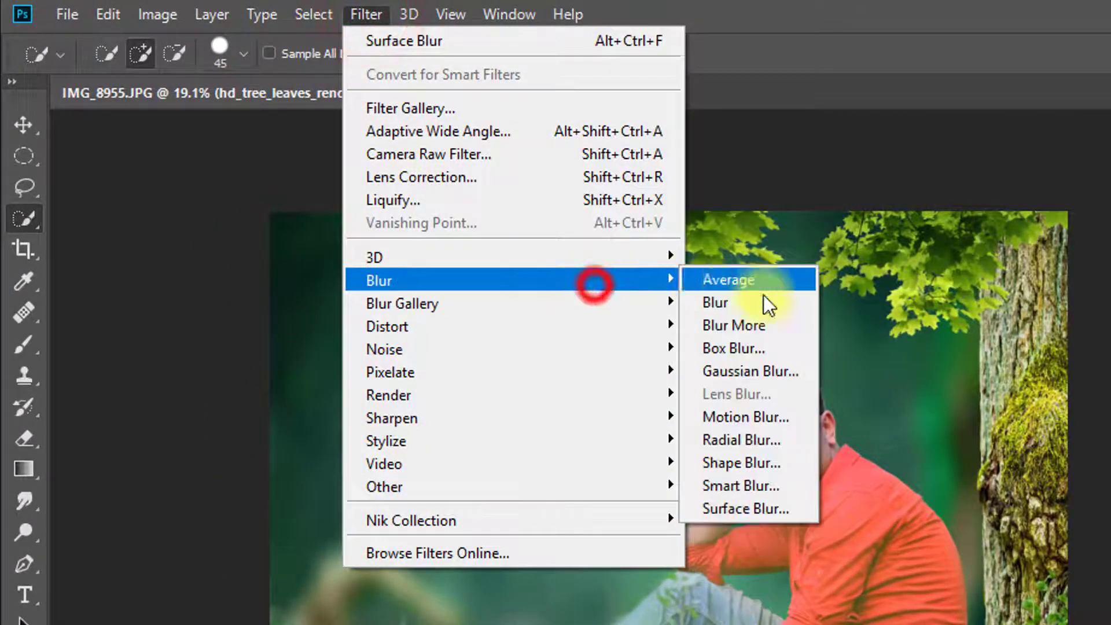
pyautogui.click(769, 371)
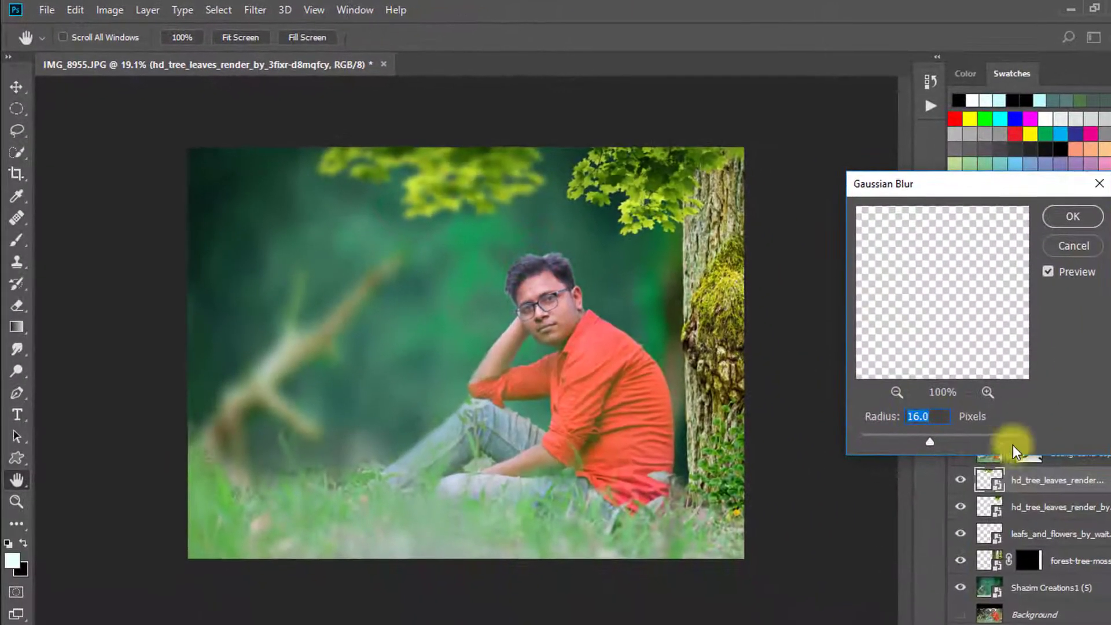
pyautogui.click(1058, 216)
pyautogui.press('w')
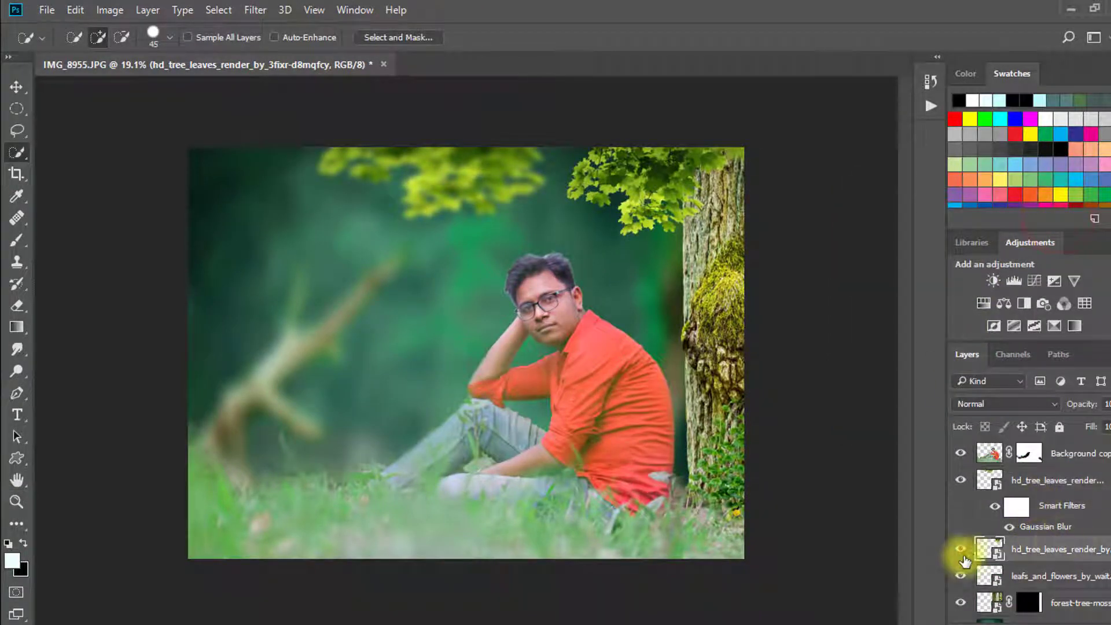
# Check which leaves the lower leaf layer holds and apply a 5 pixel Gaussian Blur to it
pyautogui.click(954, 554)
pyautogui.click(959, 550)
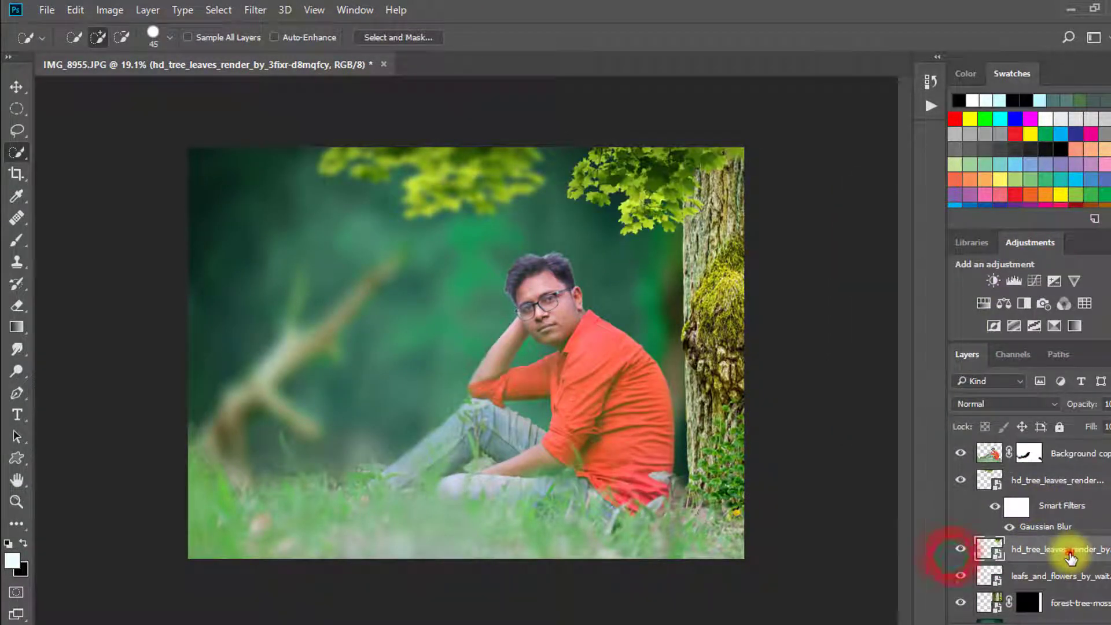
pyautogui.click(245, 12)
pyautogui.click(416, 192)
pyautogui.click(538, 258)
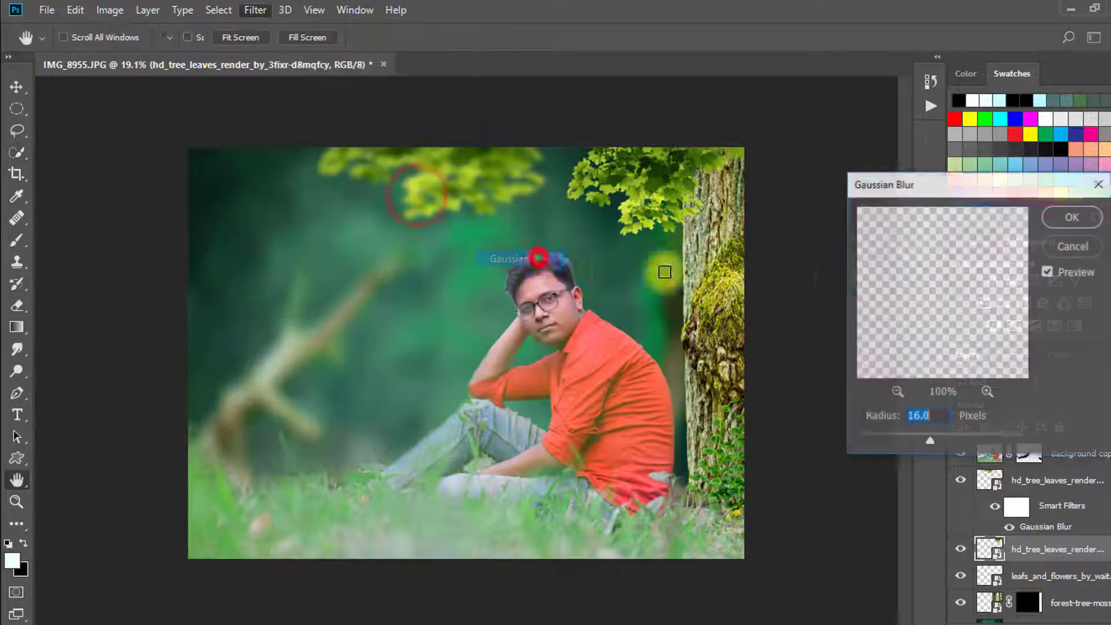
pyautogui.write('5')
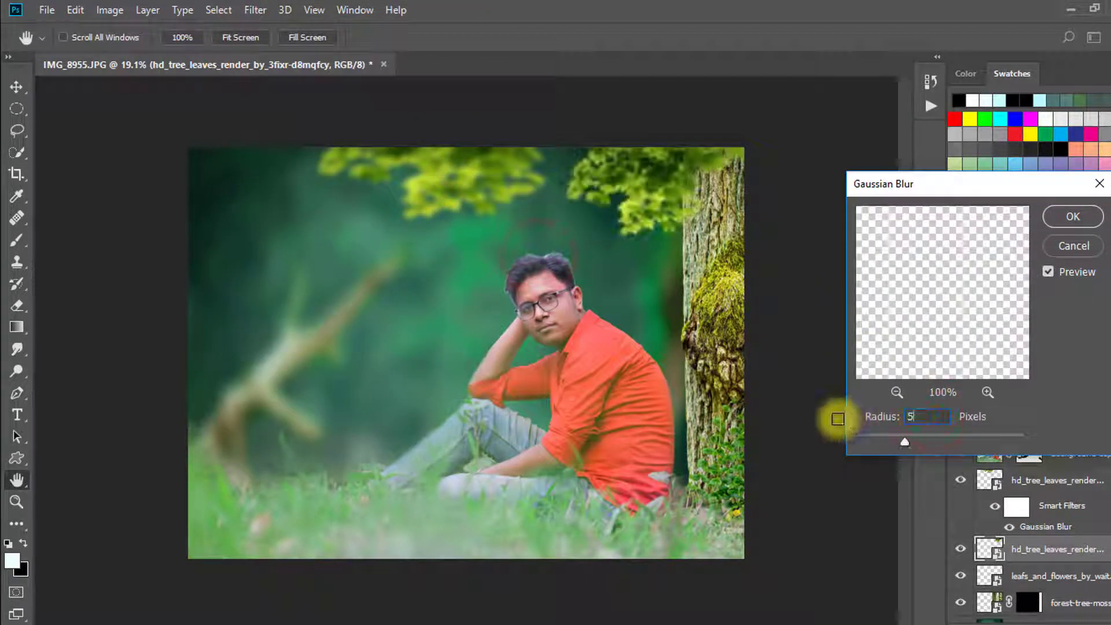
pyautogui.click(1071, 218)
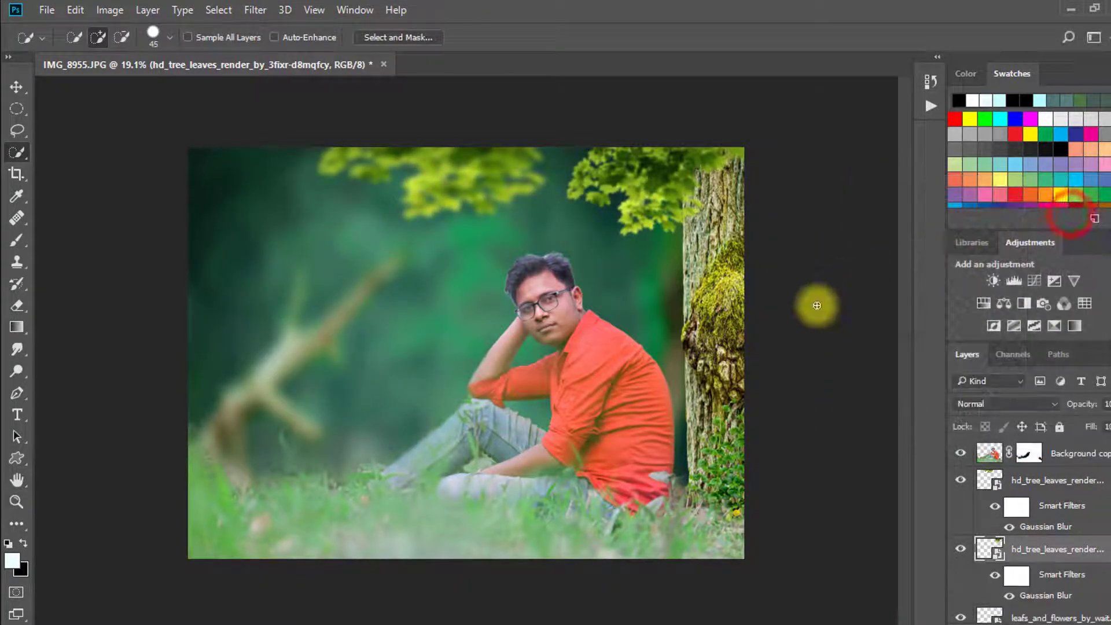
# Rotate the more strongly blurred leaf layer to about -8.7 degrees along the photo's upper edge
pyautogui.hotkey('ctrl', 't')
pyautogui.hotkey('ctrl', '0')
pyautogui.moveTo(491, 238); pyautogui.dragTo(491, 246)
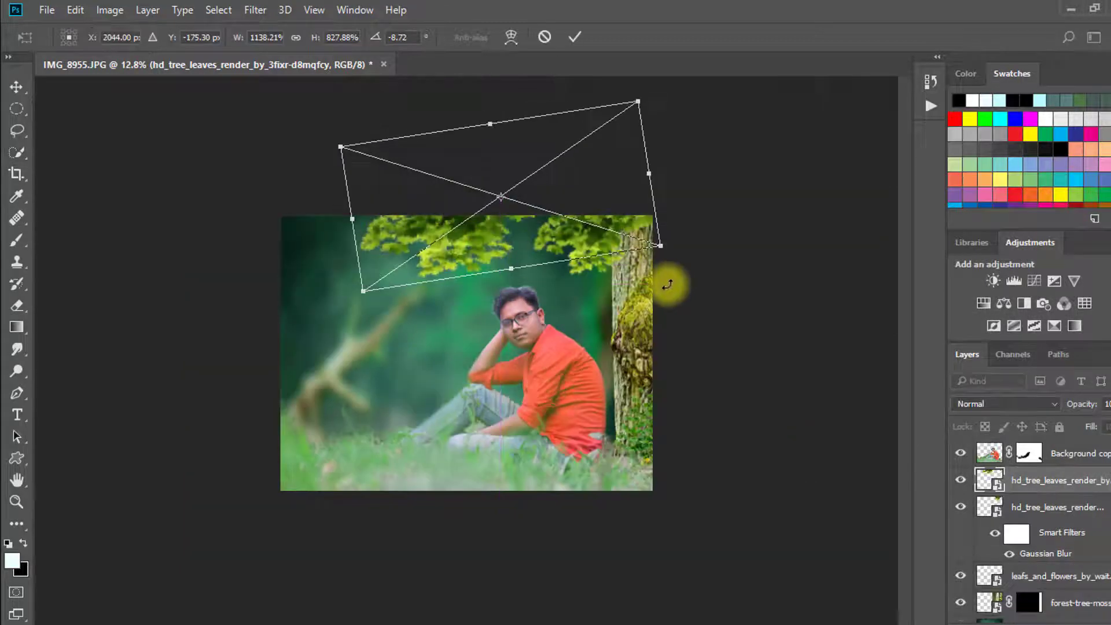
pyautogui.press('Return')
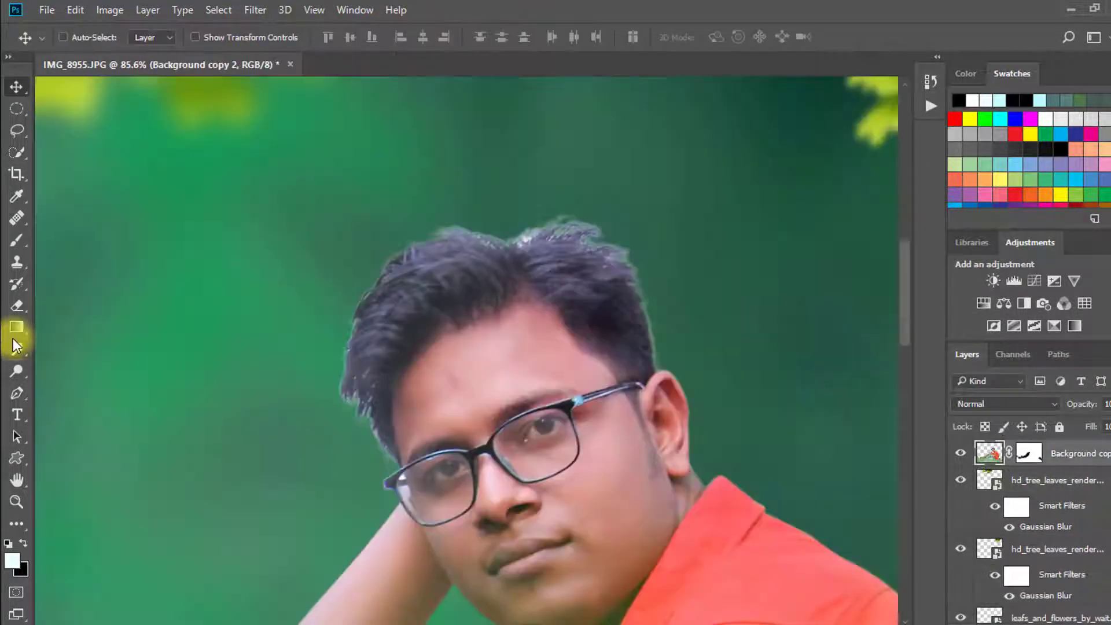
# Smudge the hair's upper outline on Background copy 2 at 66% strength, using a 70 brush and a 35 brush
pyautogui.press('b')
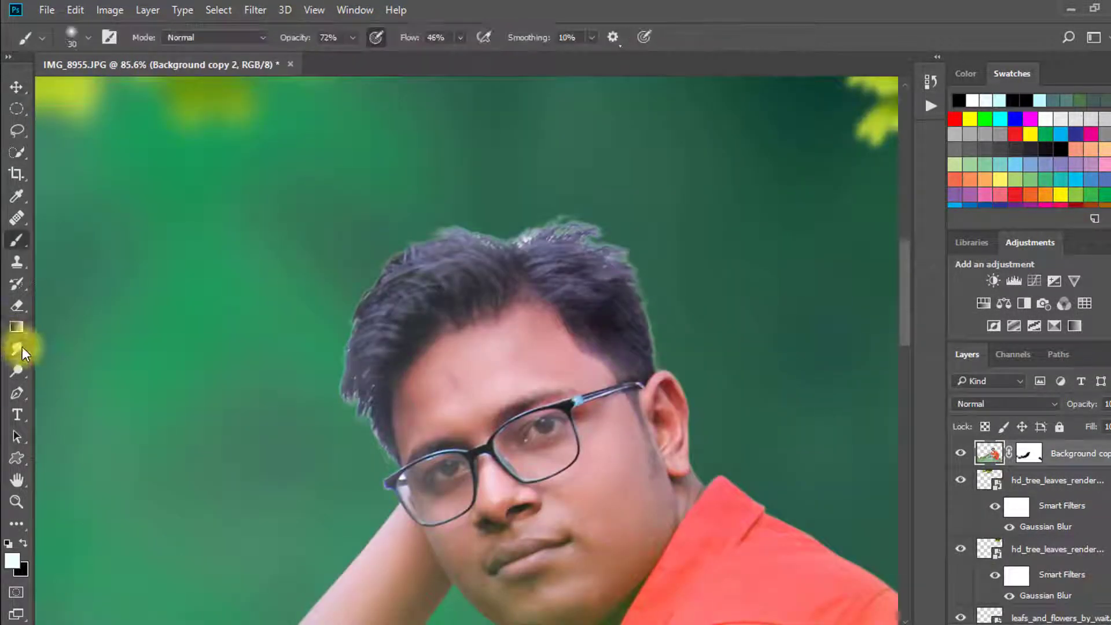
pyautogui.rightClick(18, 348)
pyautogui.click(75, 382)
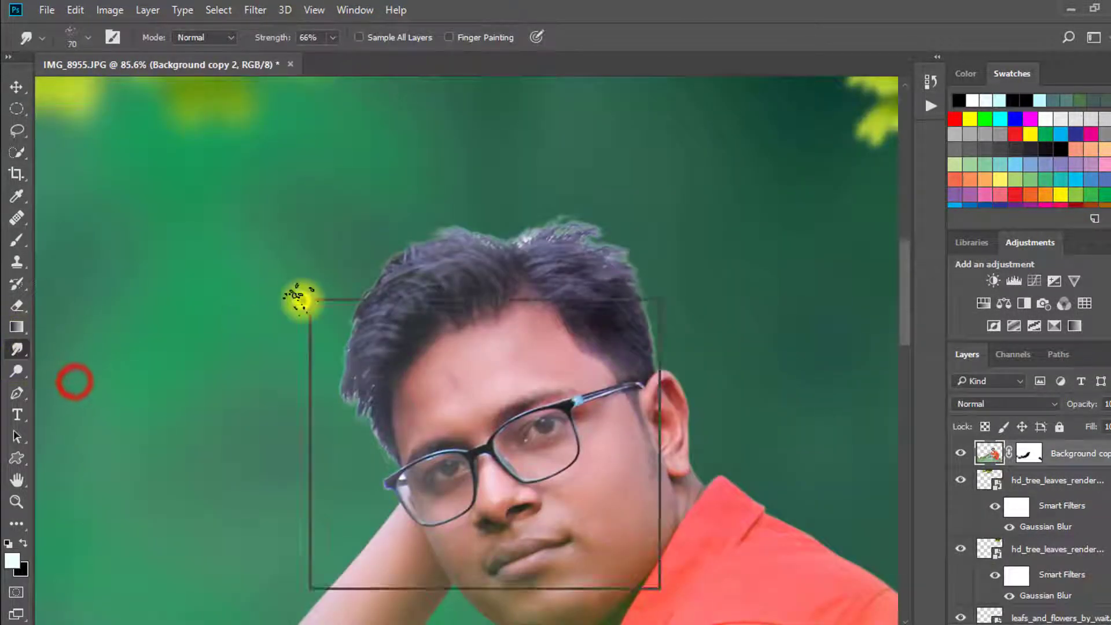
pyautogui.scroll(-1, 418, 478)
pyautogui.click(455, 490)
pyautogui.click(225, 404)
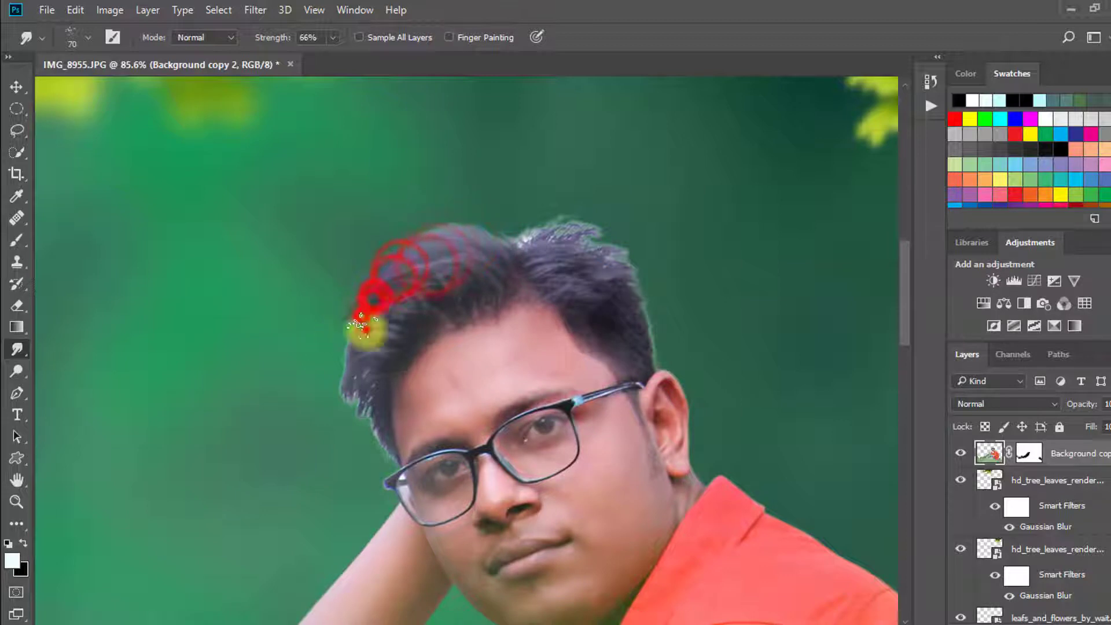
pyautogui.moveTo(503, 257); pyautogui.dragTo(539, 240)
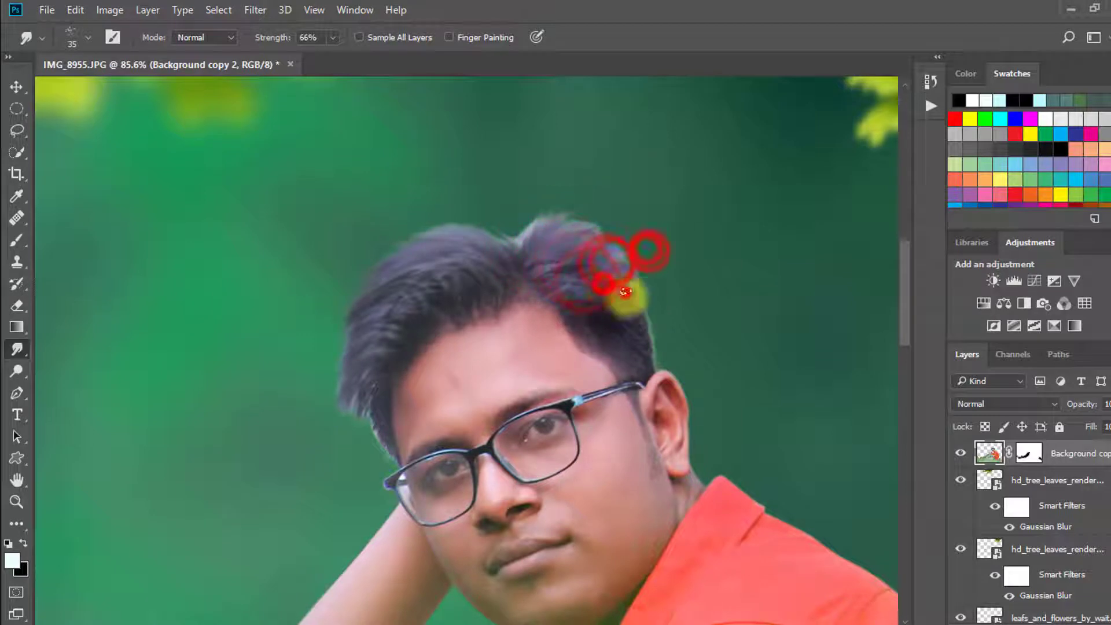
# Smudge the hair edges above the ear and down to the opposite temple with the 35 brush
pyautogui.scroll(4, 665, 334)
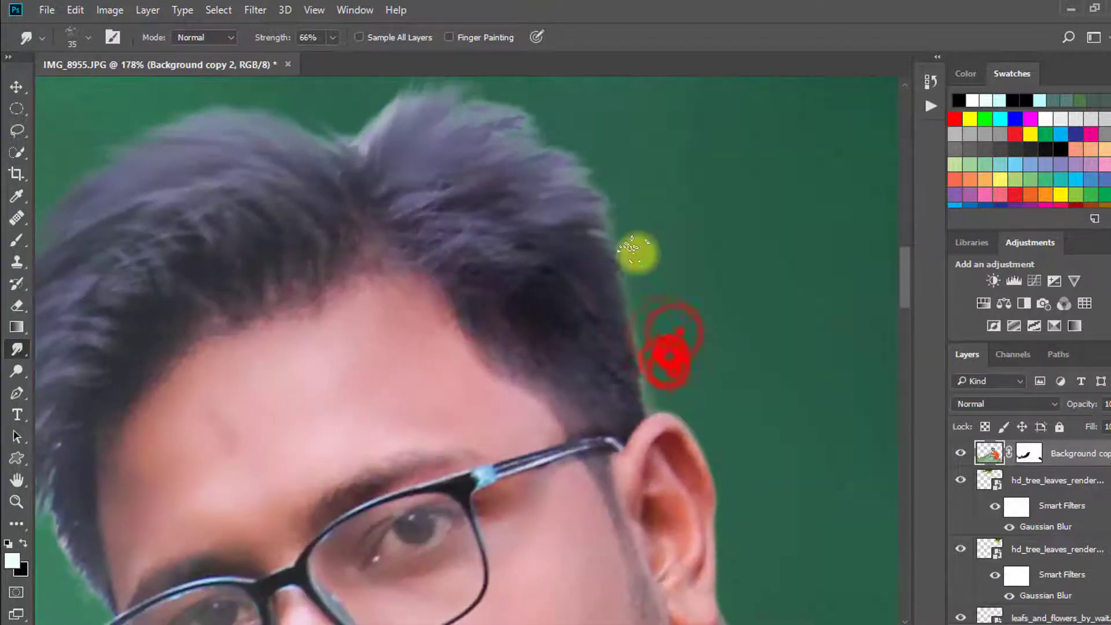
pyautogui.scroll(-3, 633, 248)
pyautogui.scroll(4, 453, 206)
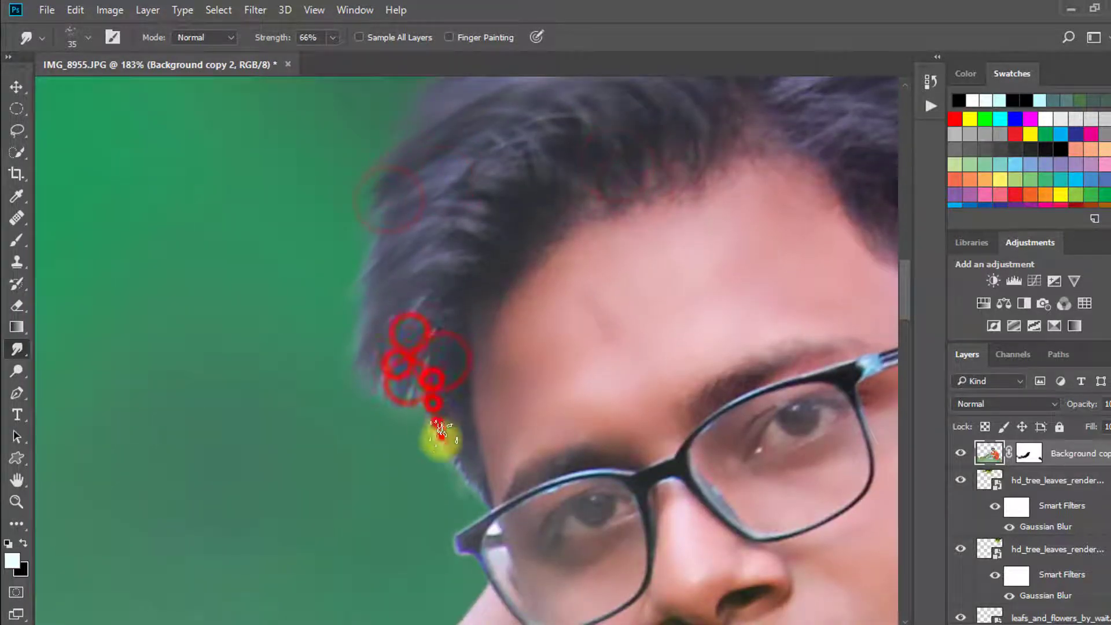
pyautogui.moveTo(409, 454)
pyautogui.mouseDown()
pyautogui.moveTo(377, 451)
pyautogui.moveTo(357, 372)
pyautogui.moveTo(422, 471)
pyautogui.mouseUp()
pyautogui.scroll(-5, 434, 379)
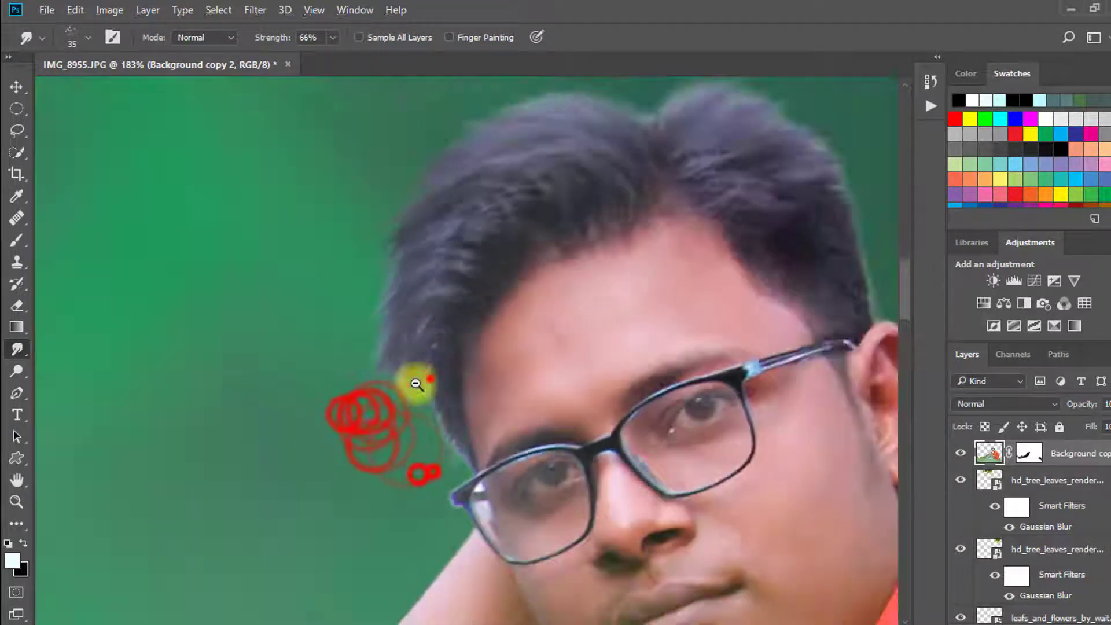
# Burn the hair's outer edge and crown on Background copy 2 with a 90 brush, range Shadows, exposure 12%
pyautogui.rightClick(18, 351)
pyautogui.rightClick(18, 328)
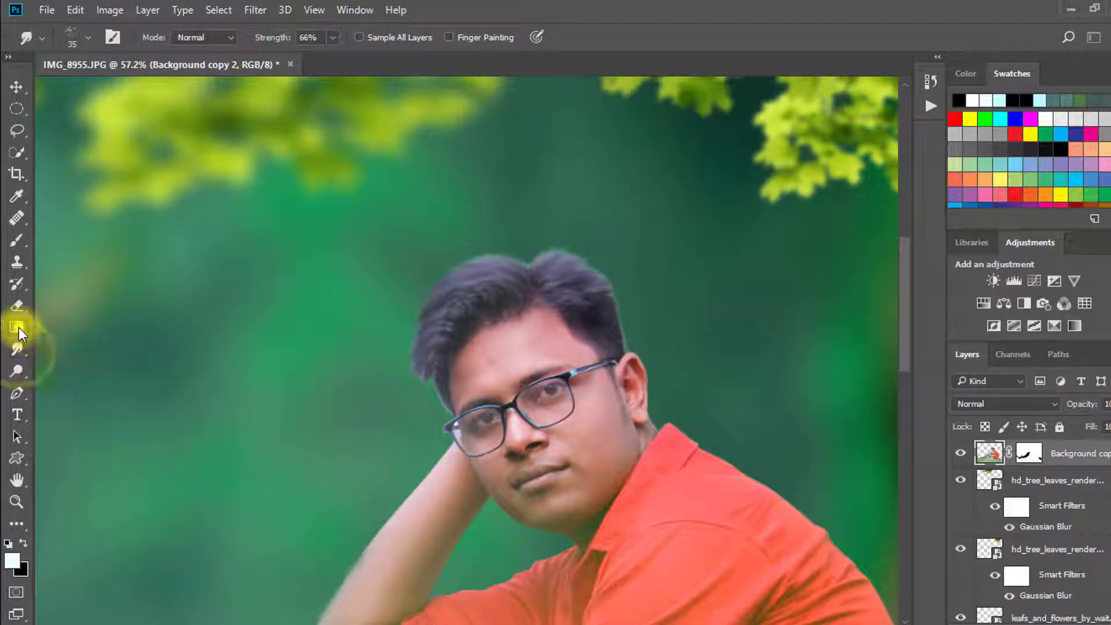
pyautogui.rightClick(21, 353)
pyautogui.rightClick(17, 371)
pyautogui.click(86, 387)
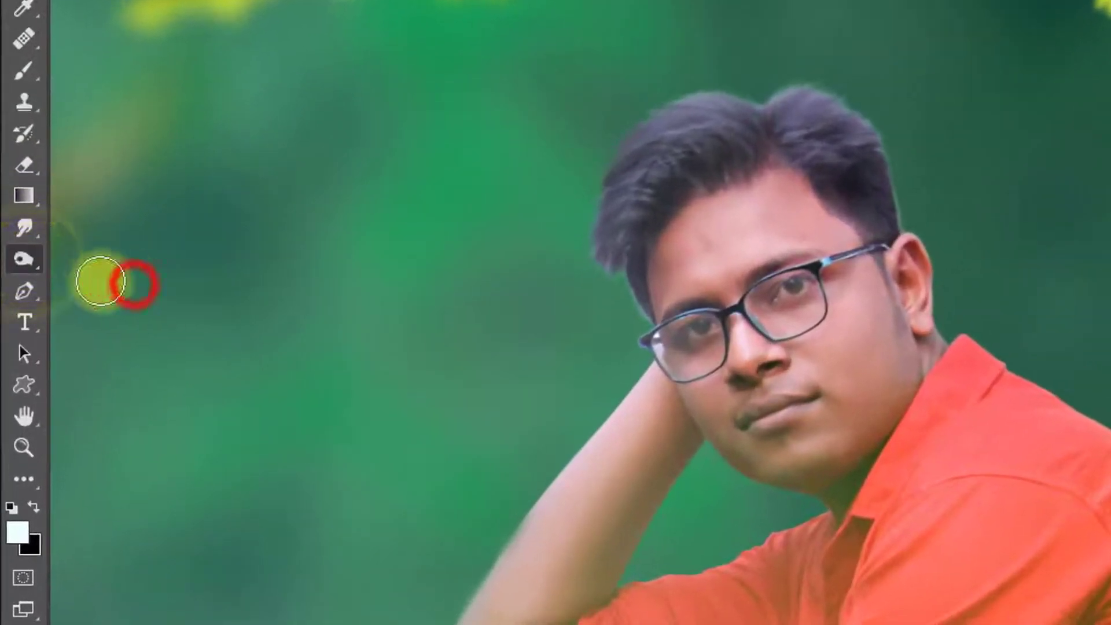
pyautogui.rightClick(17, 371)
pyautogui.click(99, 272)
pyautogui.scroll(2, 565, 221)
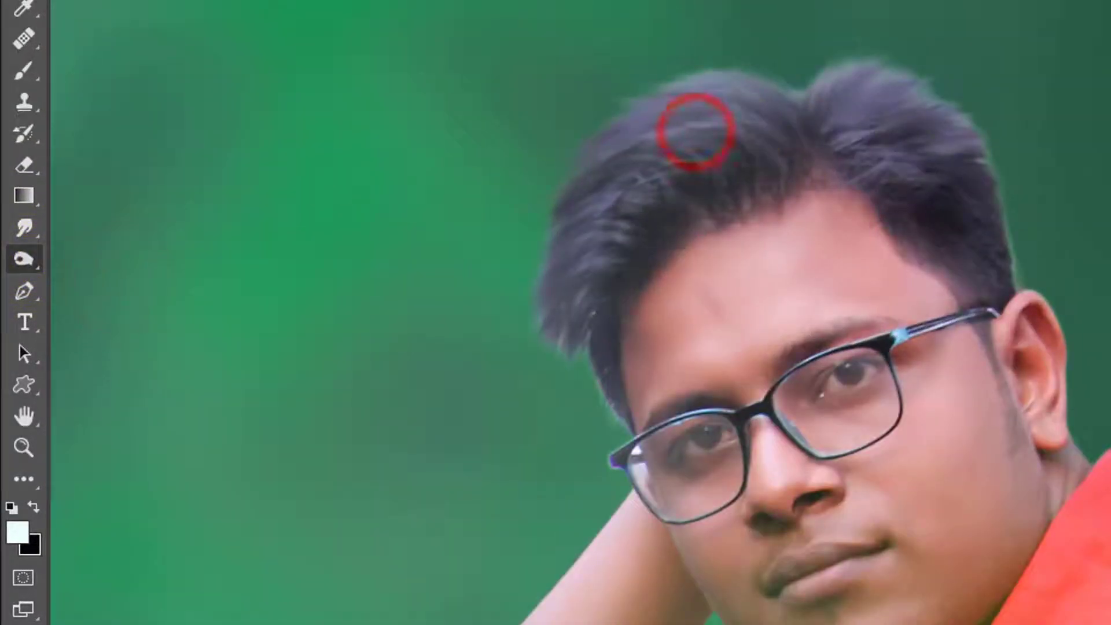
pyautogui.moveTo(737, 104)
pyautogui.mouseDown()
pyautogui.moveTo(816, 87)
pyautogui.moveTo(773, 49)
pyautogui.moveTo(610, 231)
pyautogui.mouseUp()
pyautogui.moveTo(612, 193); pyautogui.dragTo(565, 278)
pyautogui.click(764, 74)
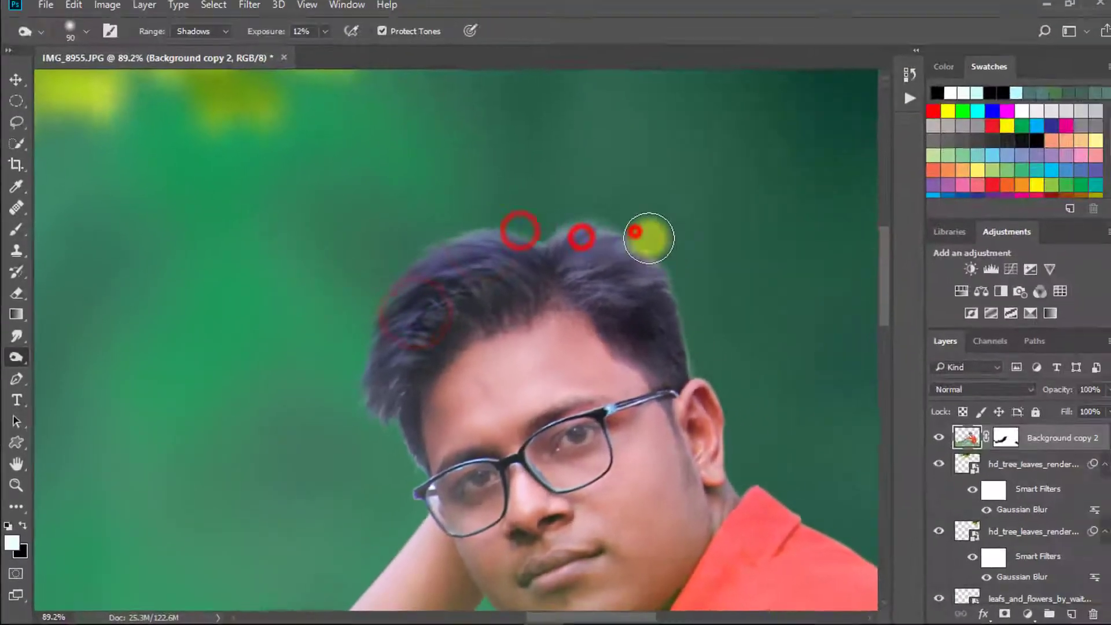
# Burn the hair's top edge from the parting toward the ear side with the 90 brush
pyautogui.click(663, 248)
pyautogui.click(618, 228)
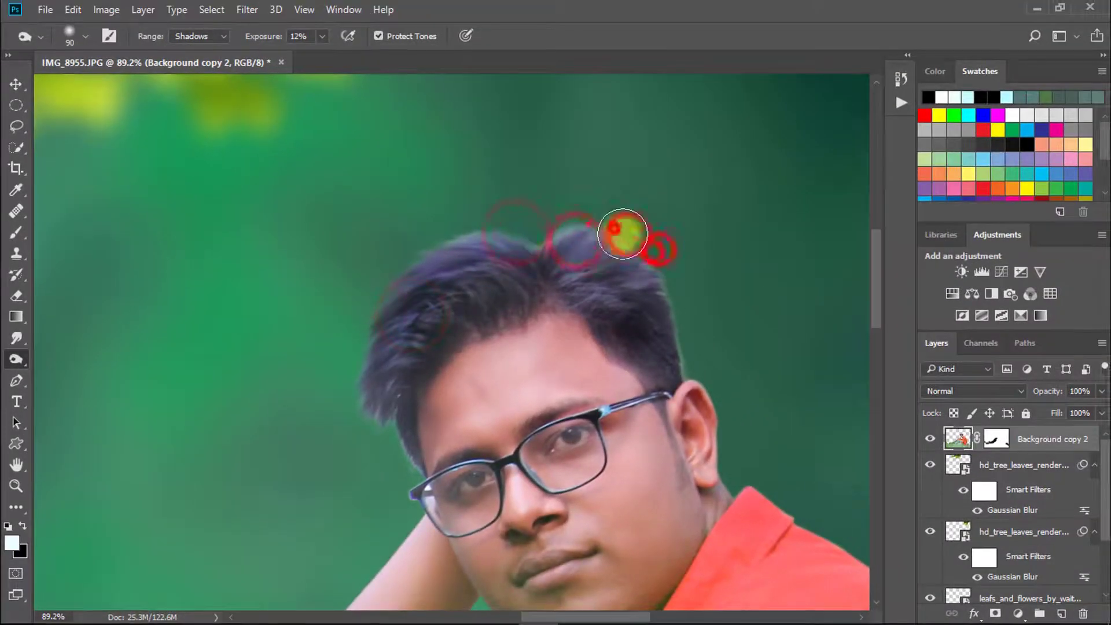
pyautogui.click(591, 223)
pyautogui.click(616, 209)
pyautogui.click(667, 245)
pyautogui.click(498, 218)
# Burn the light fringe along the hair's upper outline and around the parting with a 20 brush
pyautogui.moveTo(505, 224); pyautogui.dragTo(548, 224)
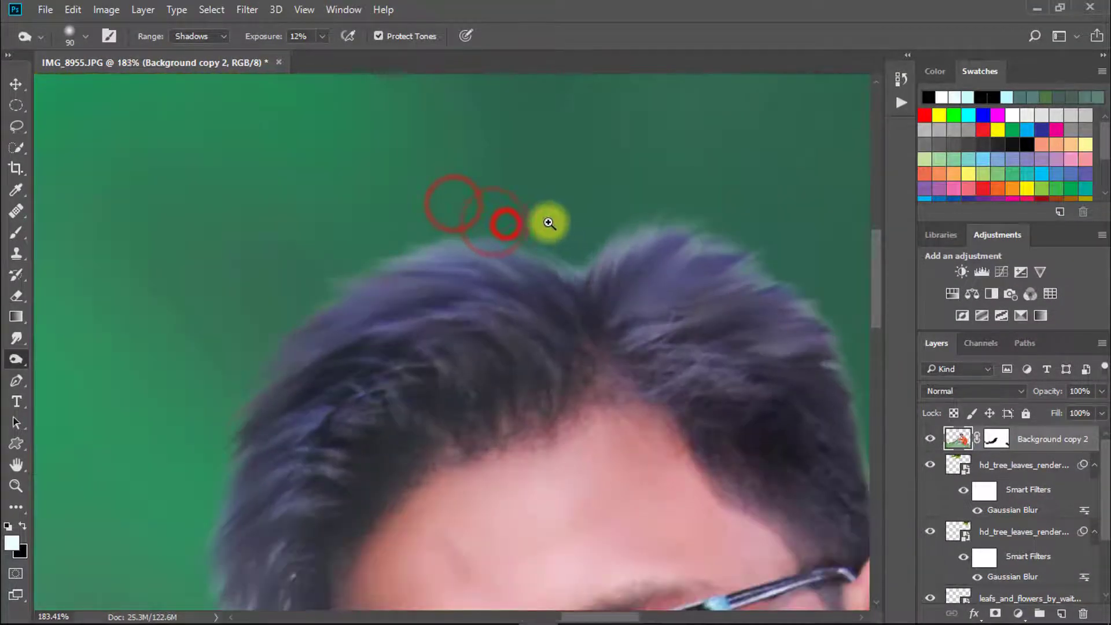
pyautogui.press('[')
pyautogui.press('[')
pyautogui.click(394, 253)
pyautogui.click(444, 244)
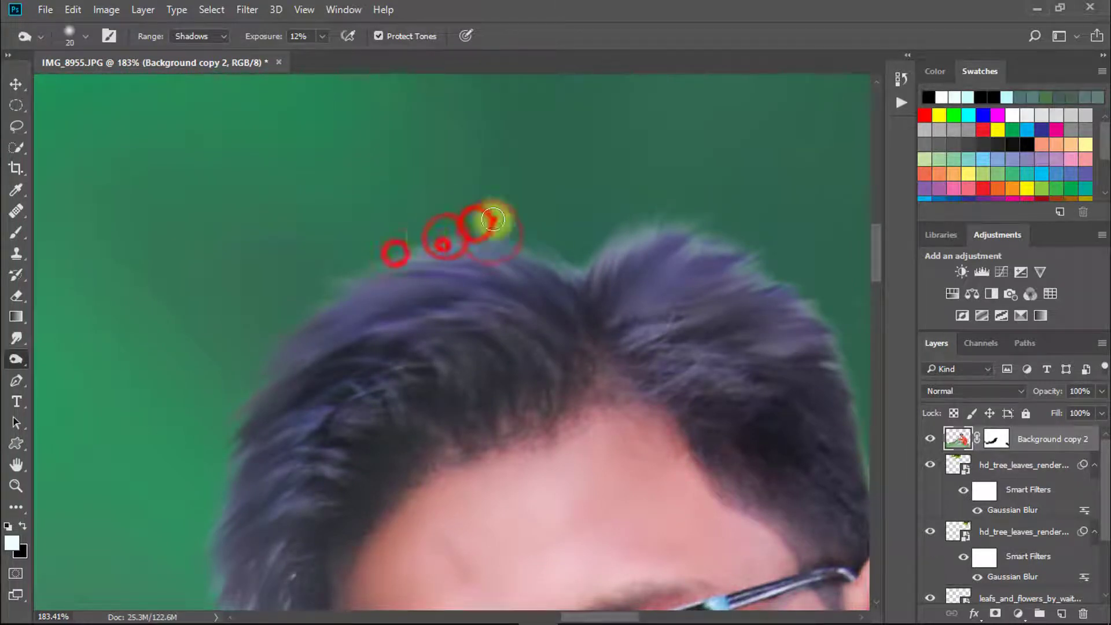
pyautogui.click(494, 219)
pyautogui.click(377, 272)
pyautogui.click(409, 242)
pyautogui.click(492, 249)
pyautogui.click(572, 279)
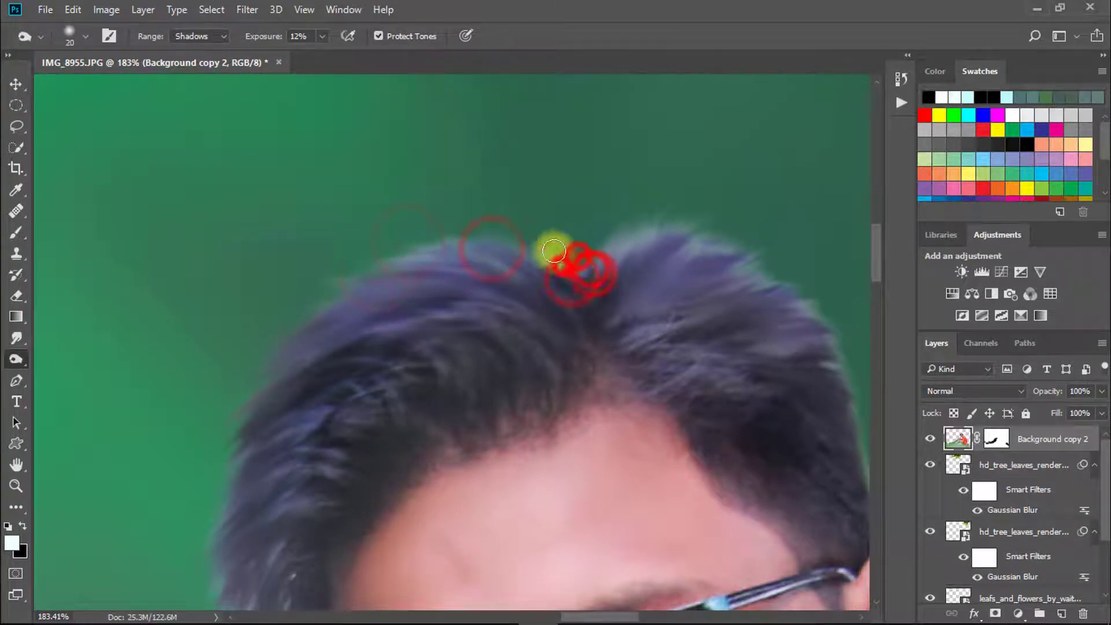
pyautogui.click(669, 229)
pyautogui.click(560, 256)
# Smudge the hair tips at the temple above the glasses with the 35 brush at 66% strength
pyautogui.moveTo(394, 340); pyautogui.dragTo(437, 339)
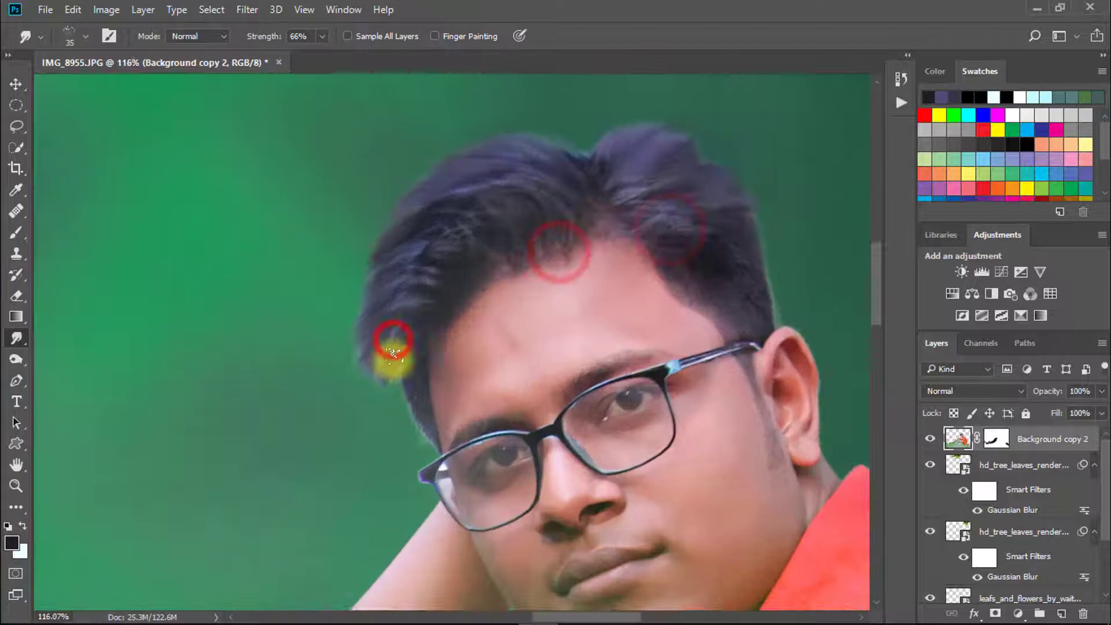
pyautogui.click(382, 360)
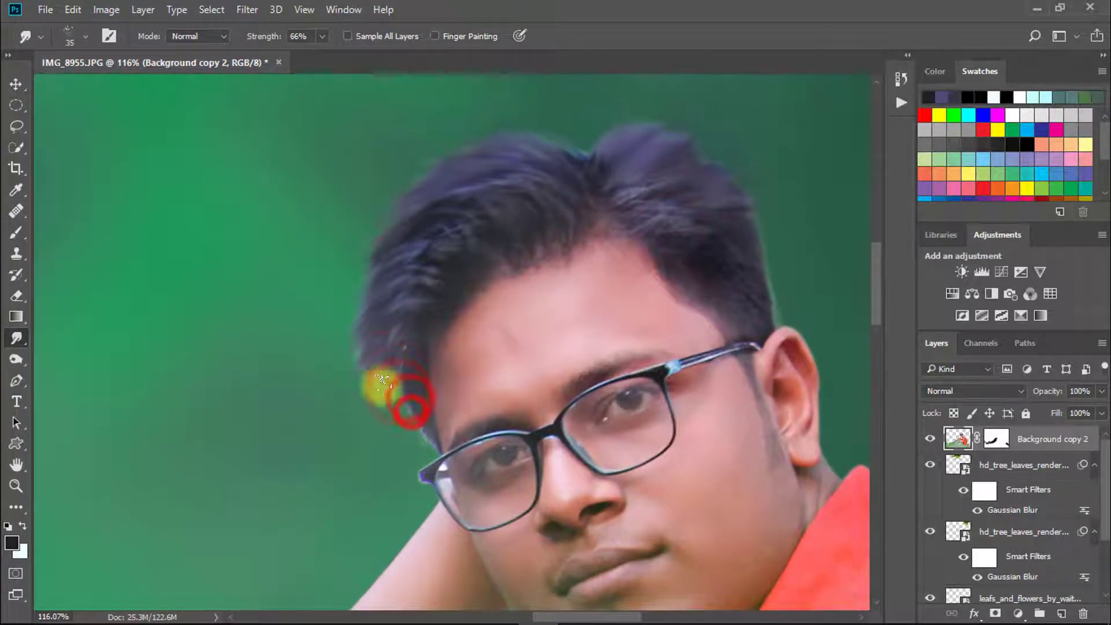
pyautogui.scroll(-6, 347, 313)
# Compare the composite with Background copy 2 hidden and shown
pyautogui.click(1007, 533)
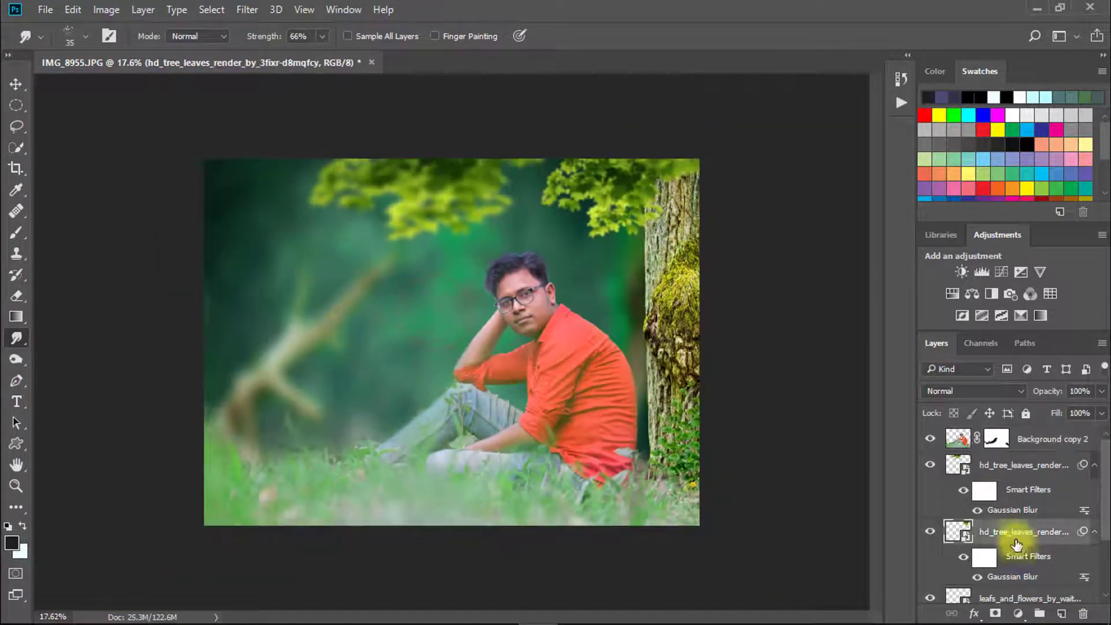
pyautogui.click(1013, 439)
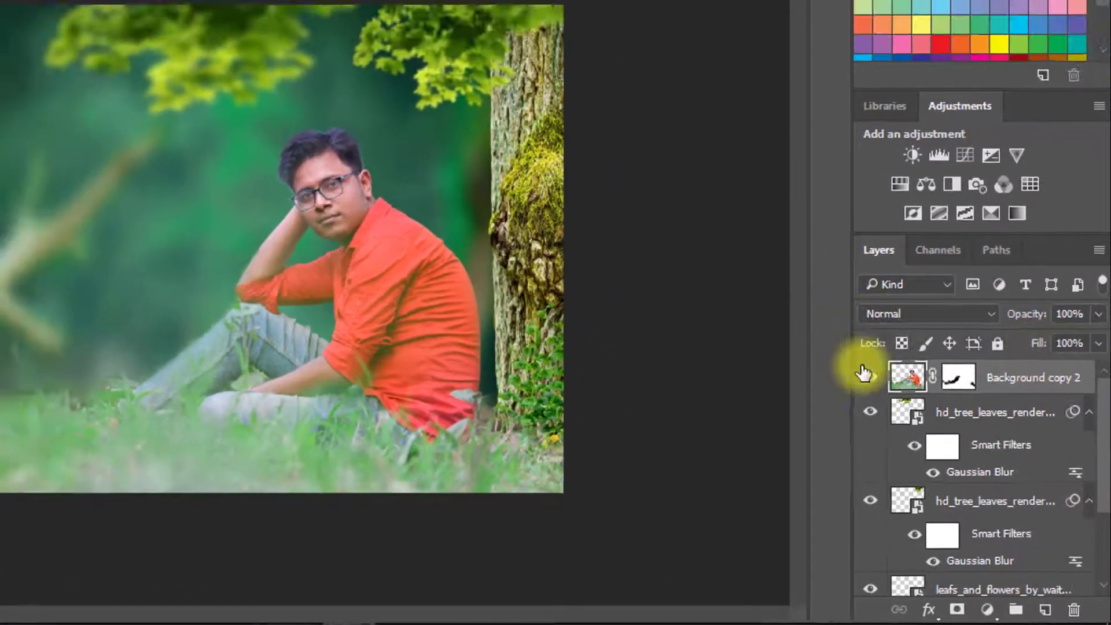
pyautogui.click(847, 353)
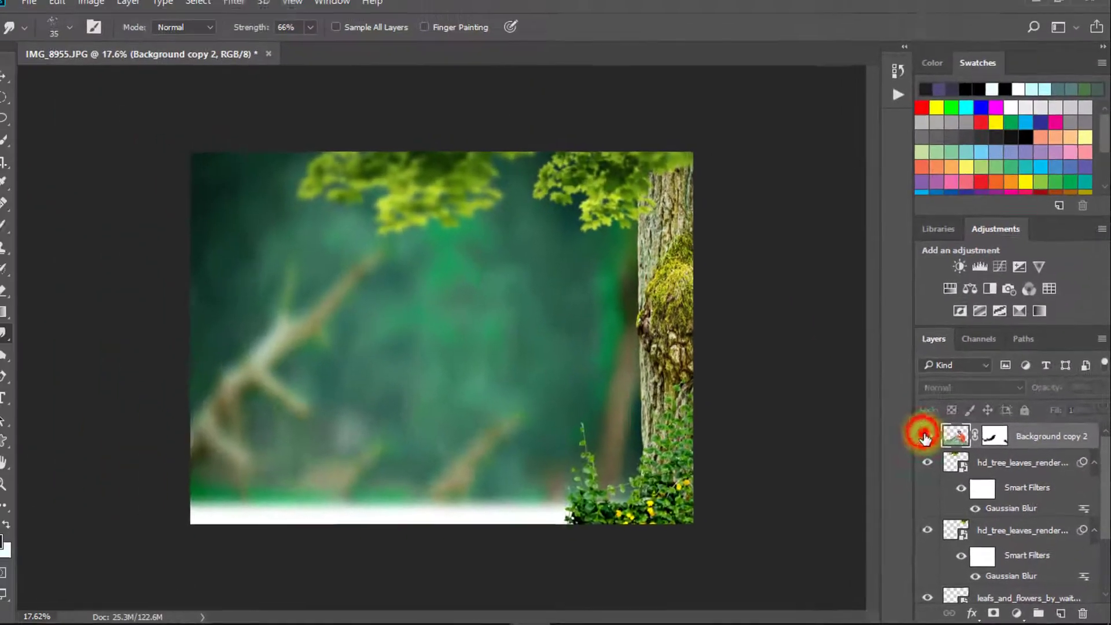
pyautogui.click(847, 353)
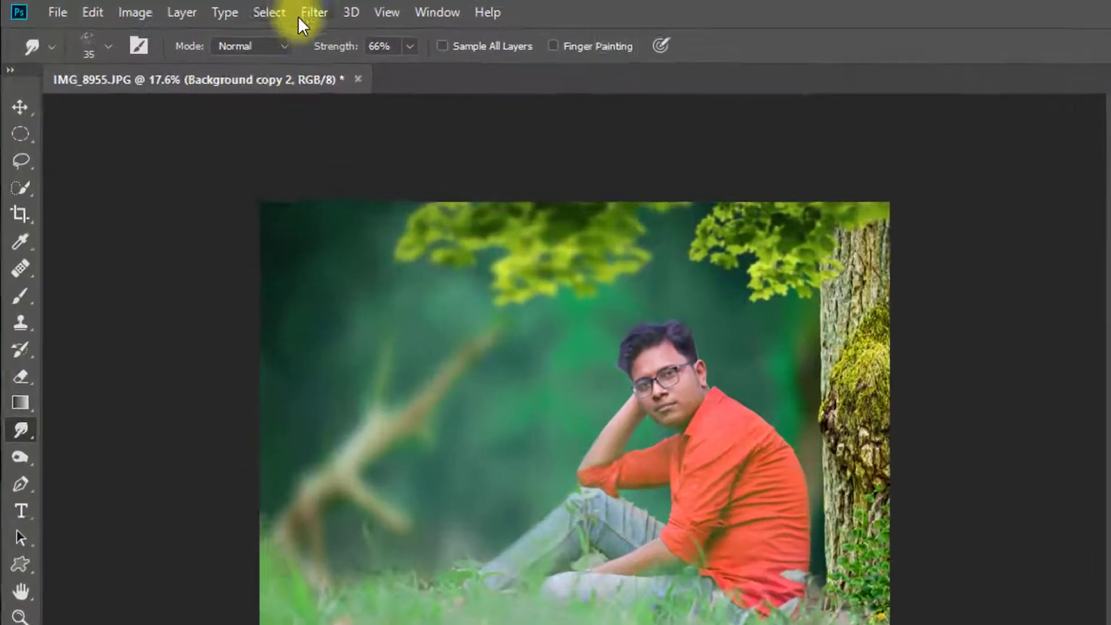
# Darken the foreground grass of Background copy 2 with an upward Camera Raw graduated filter at exposure -1.55 and contrast -47
pyautogui.click(251, 10)
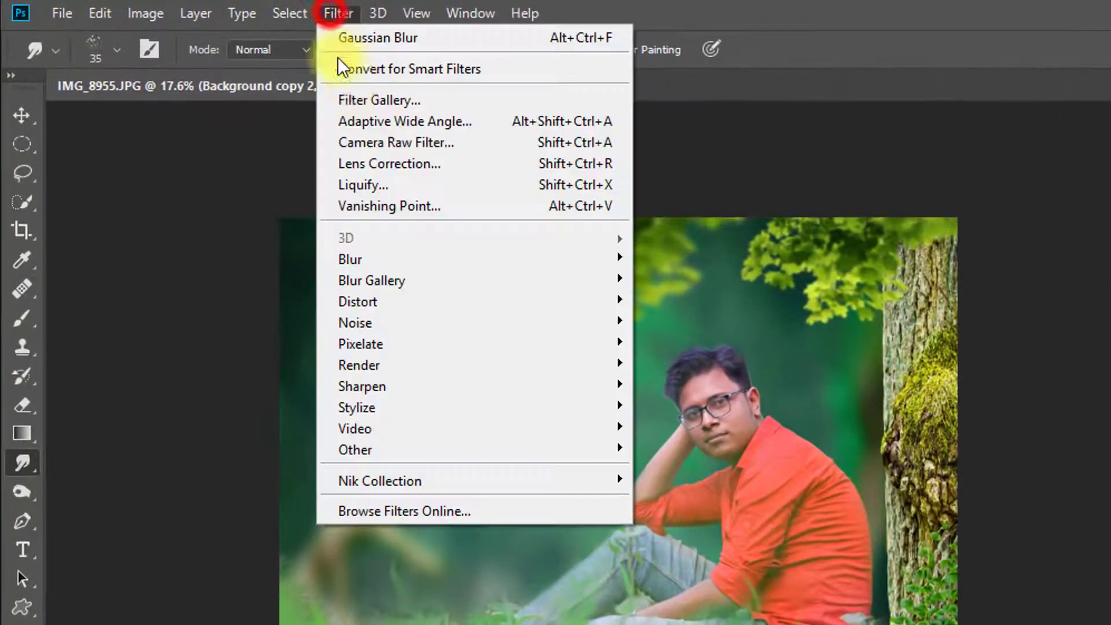
pyautogui.click(294, 104)
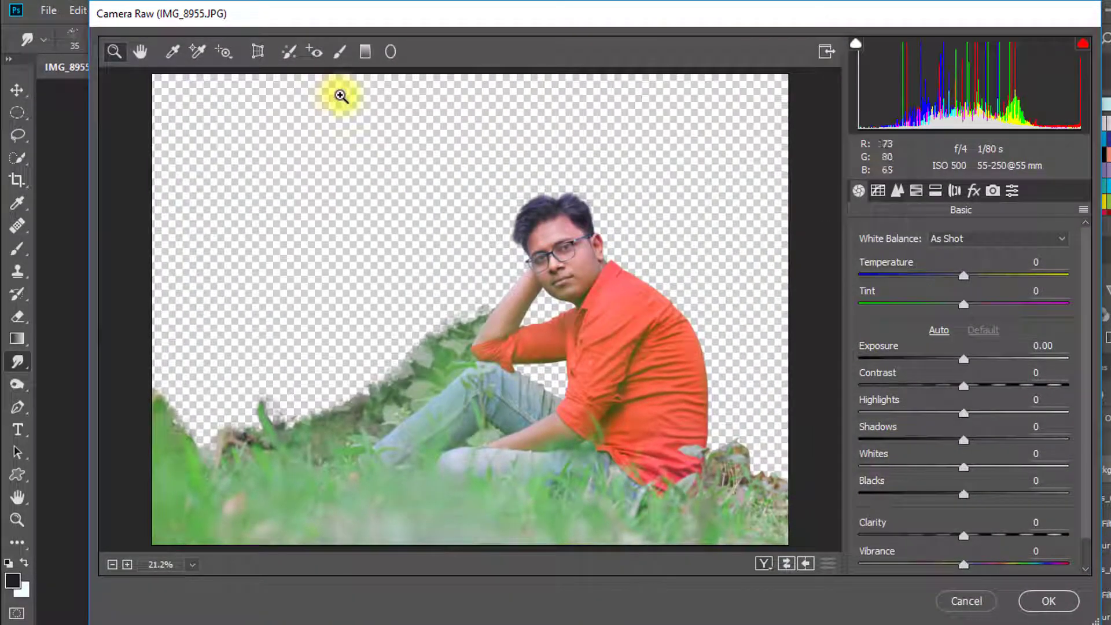
pyautogui.click(365, 52)
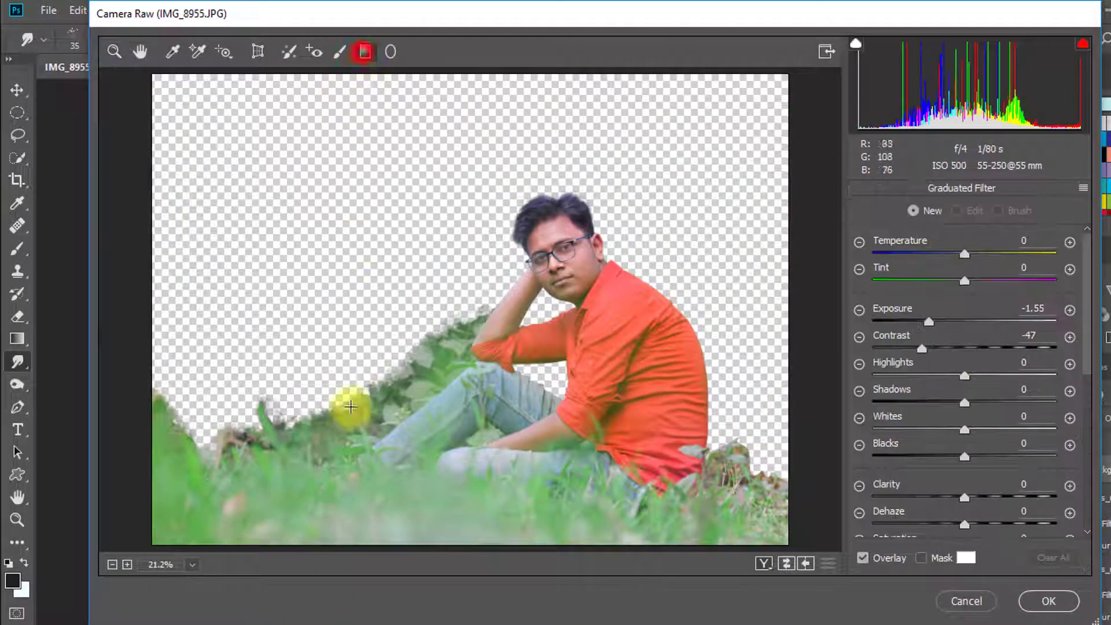
pyautogui.click(386, 557)
pyautogui.moveTo(384, 549); pyautogui.dragTo(396, 325)
pyautogui.moveTo(383, 553); pyautogui.dragTo(393, 588)
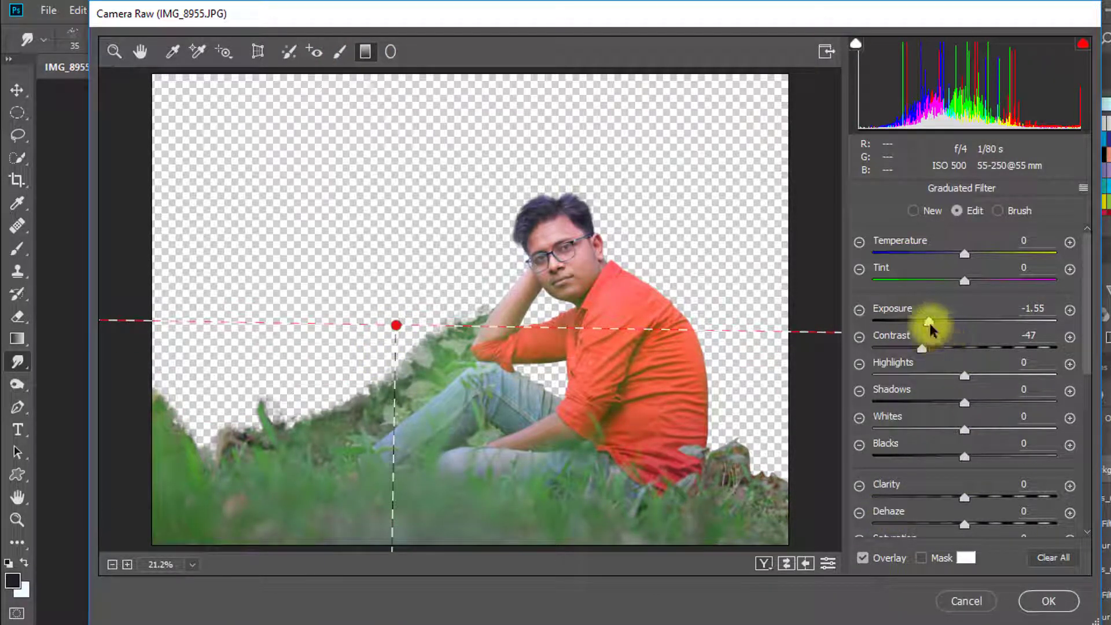
pyautogui.click(1049, 601)
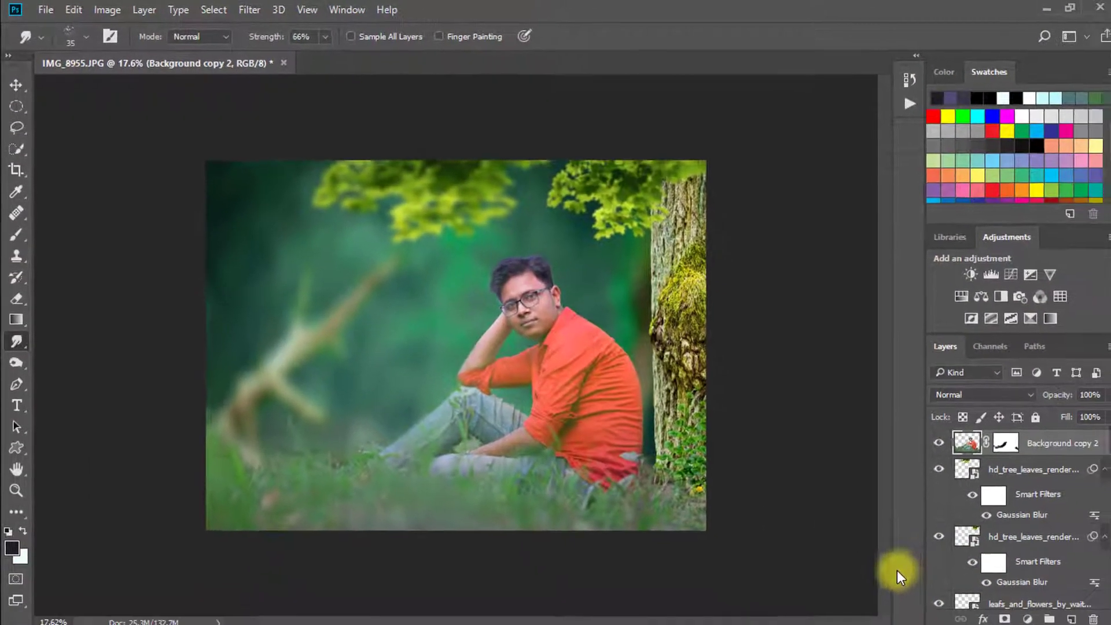
# Stretch the mossy tree layer to about 144% width and position its trunk against the man's back
pyautogui.scroll(-2, 935, 470)
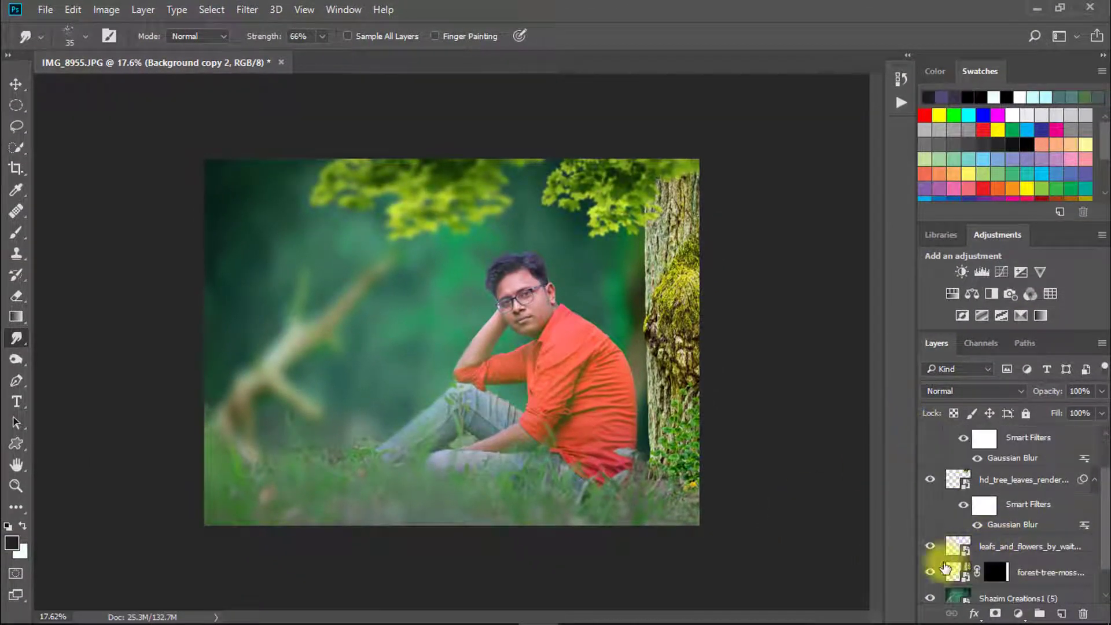
pyautogui.click(930, 572)
pyautogui.click(930, 572)
pyautogui.click(1019, 573)
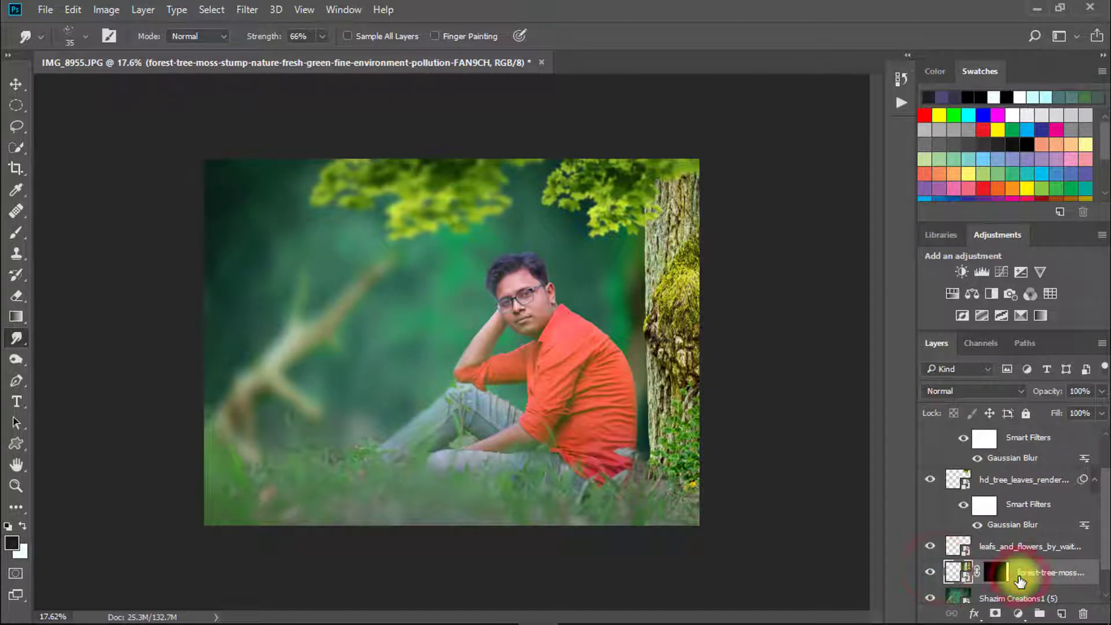
pyautogui.hotkey('ctrl', 't')
pyautogui.moveTo(499, 373); pyautogui.dragTo(465, 357)
pyautogui.moveTo(758, 349); pyautogui.dragTo(780, 353)
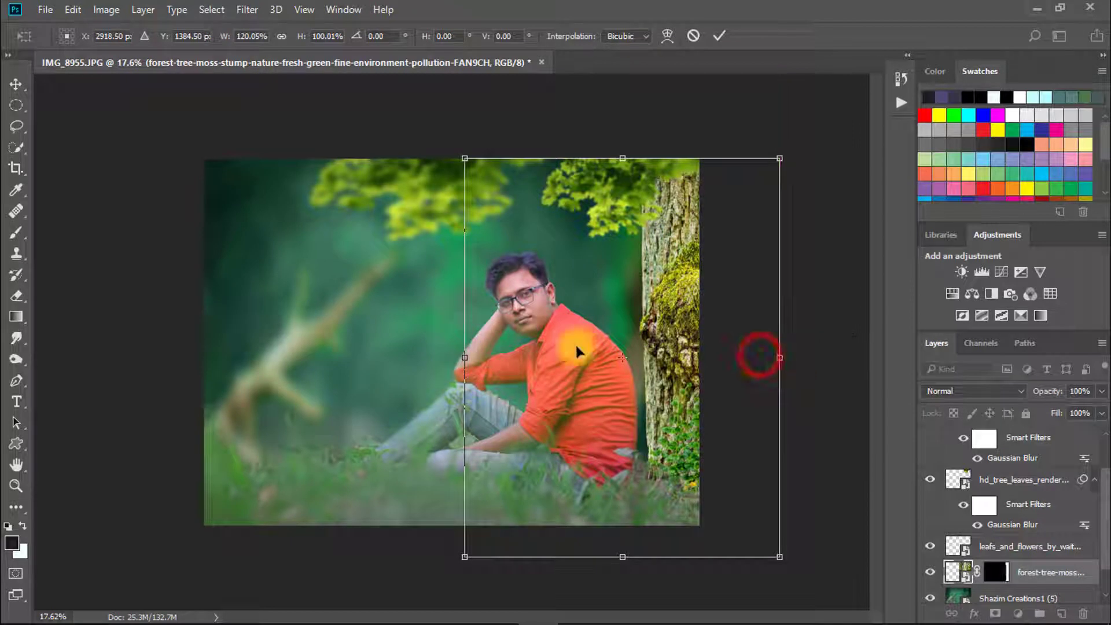
pyautogui.moveTo(466, 356); pyautogui.dragTo(402, 353)
pyautogui.moveTo(597, 359); pyautogui.dragTo(614, 368)
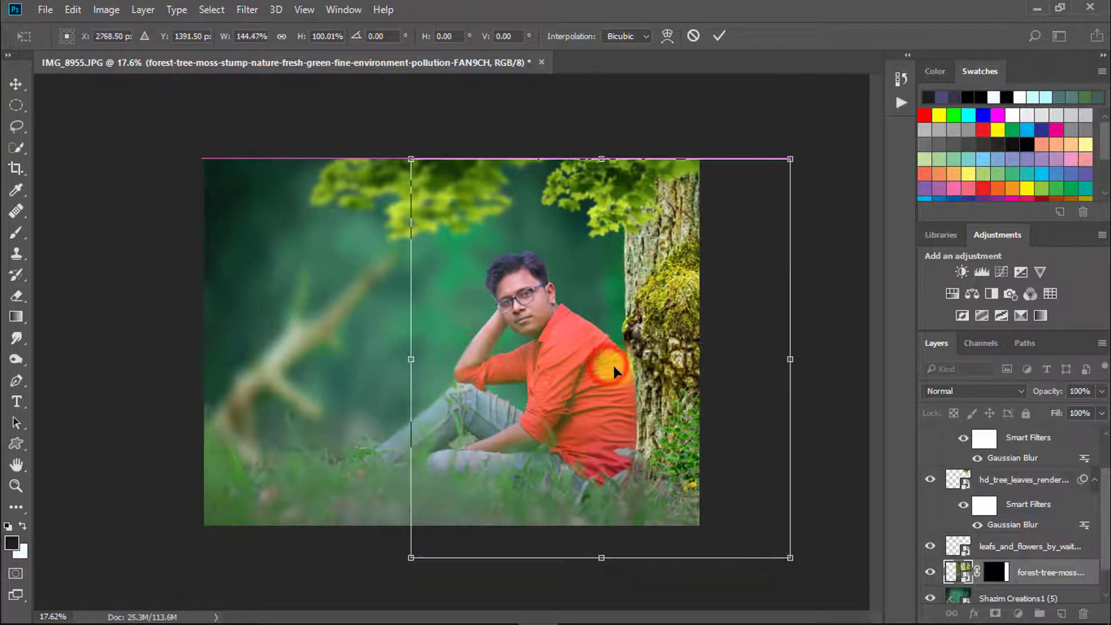
pyautogui.moveTo(645, 433); pyautogui.dragTo(647, 433)
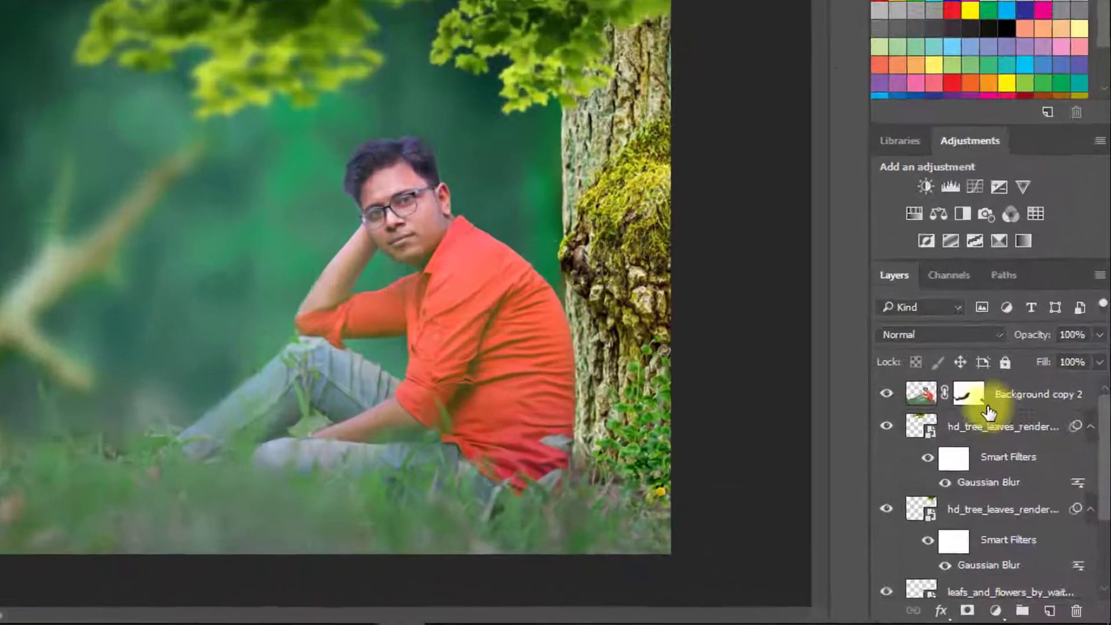
# Stamp all visible layers except Background copy 2 into a new layer beneath it, with the man's layer shown again
pyautogui.click(927, 439)
pyautogui.click(952, 377)
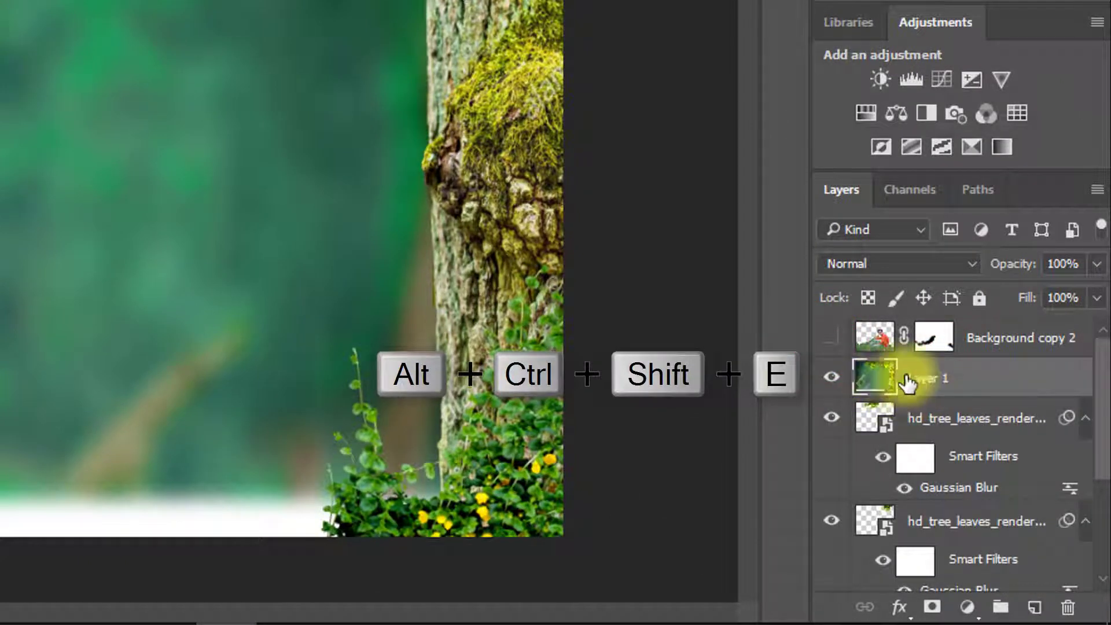
pyautogui.click(831, 339)
pyautogui.click(937, 373)
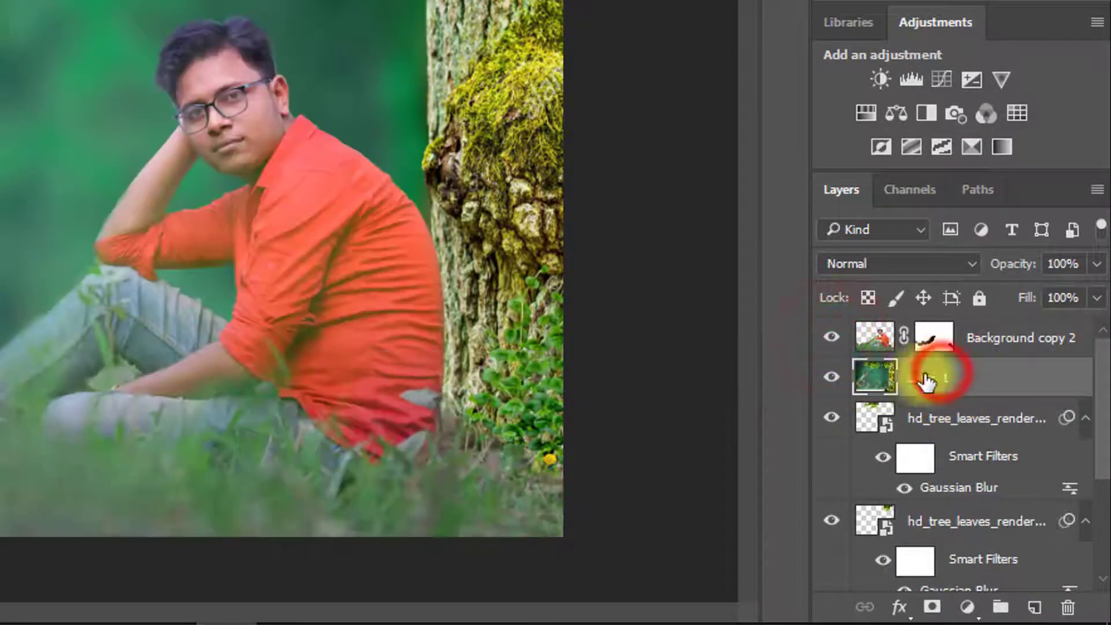
# Add a Color Lookup adjustment above Layer 1, try Candlelight.CUBE and Crisp_Winter.look, and lower its opacity to 23%
pyautogui.click(968, 607)
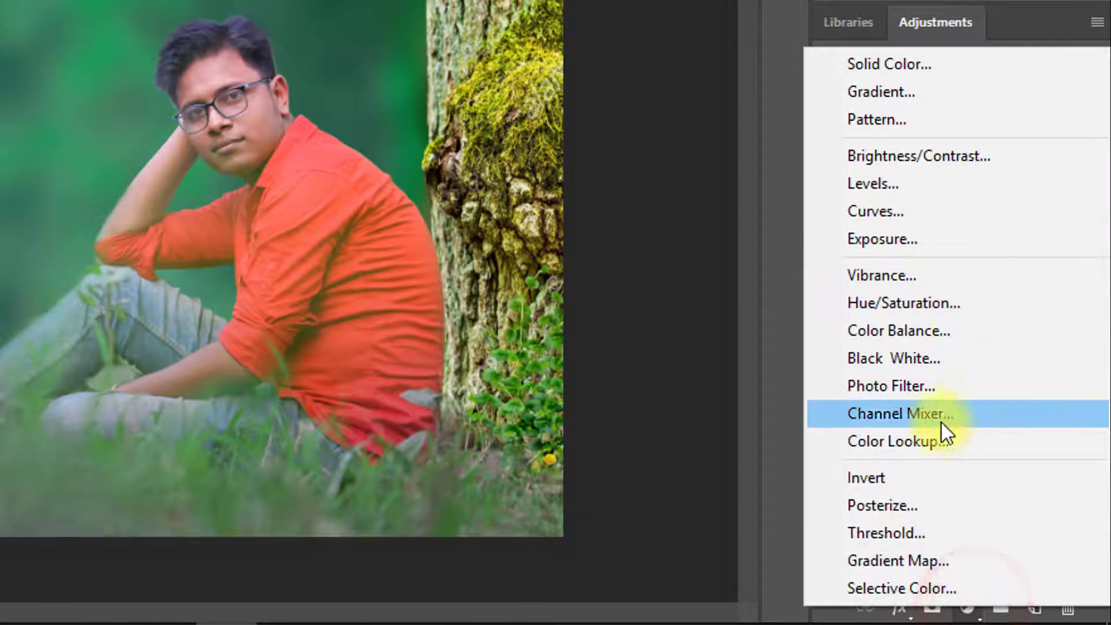
pyautogui.click(937, 441)
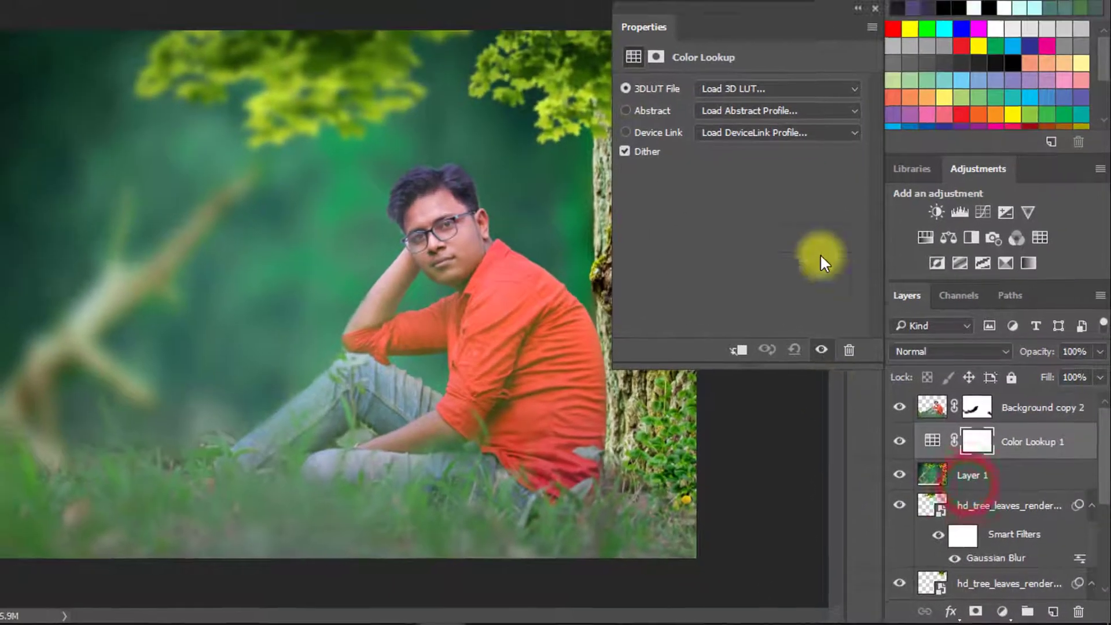
pyautogui.click(754, 88)
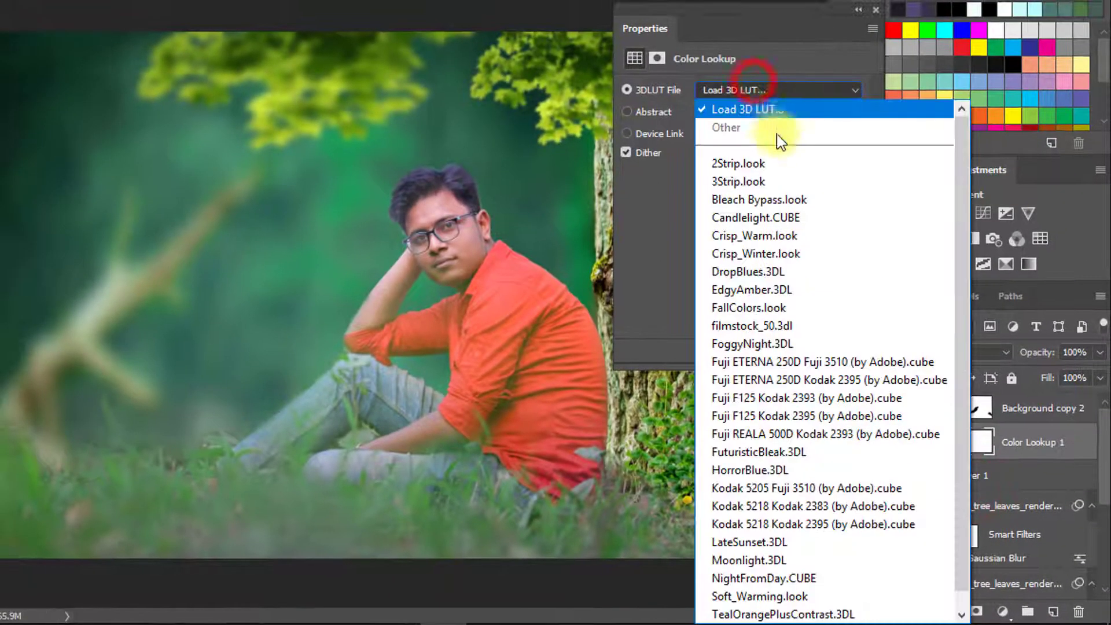
pyautogui.click(743, 155)
pyautogui.click(728, 90)
pyautogui.click(728, 89)
pyautogui.press('Down')
pyautogui.press('Down')
pyautogui.press('Down')
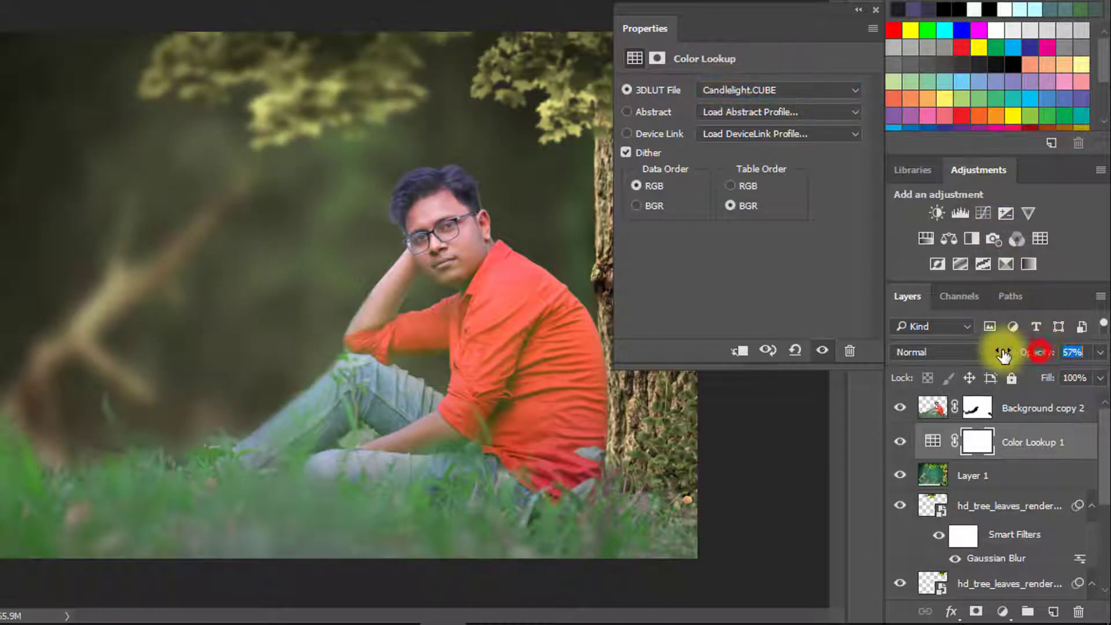
pyautogui.moveTo(1038, 352); pyautogui.dragTo(1003, 354)
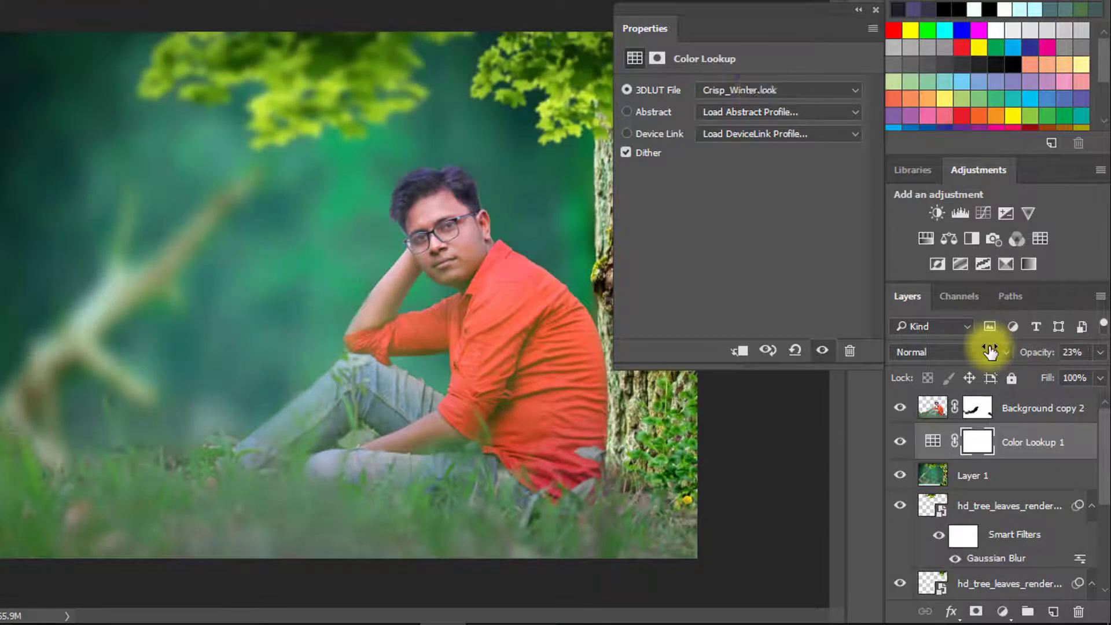
# Set the Color Lookup's 3D LUT to HorrorBlue.3DL and the adjustment's opacity to 39%
pyautogui.click(761, 91)
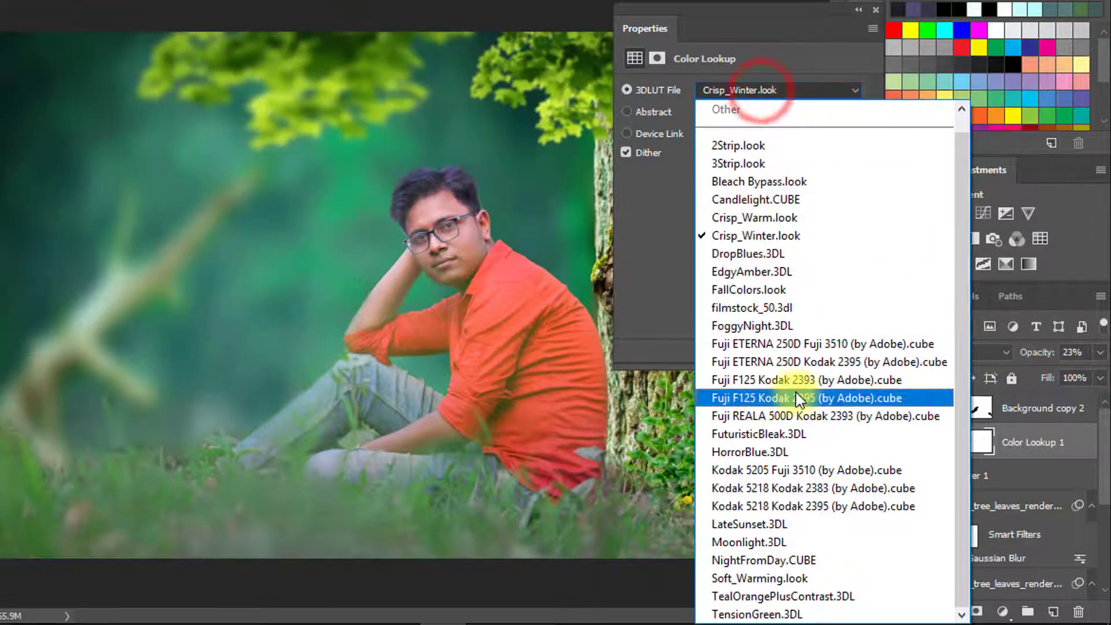
pyautogui.click(742, 452)
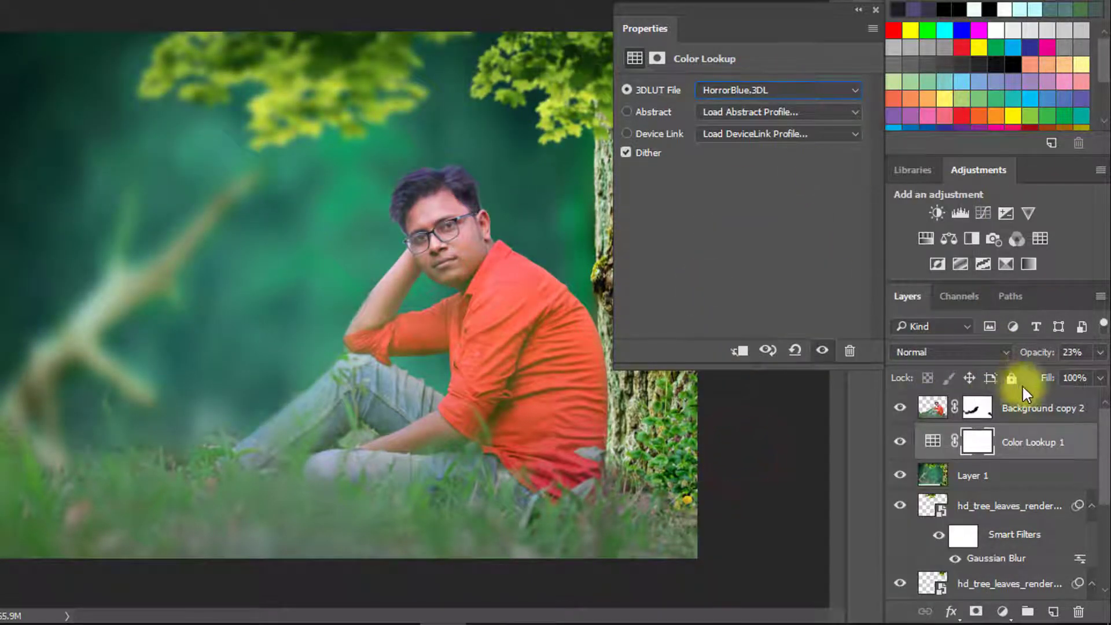
pyautogui.moveTo(1033, 355); pyautogui.dragTo(999, 348)
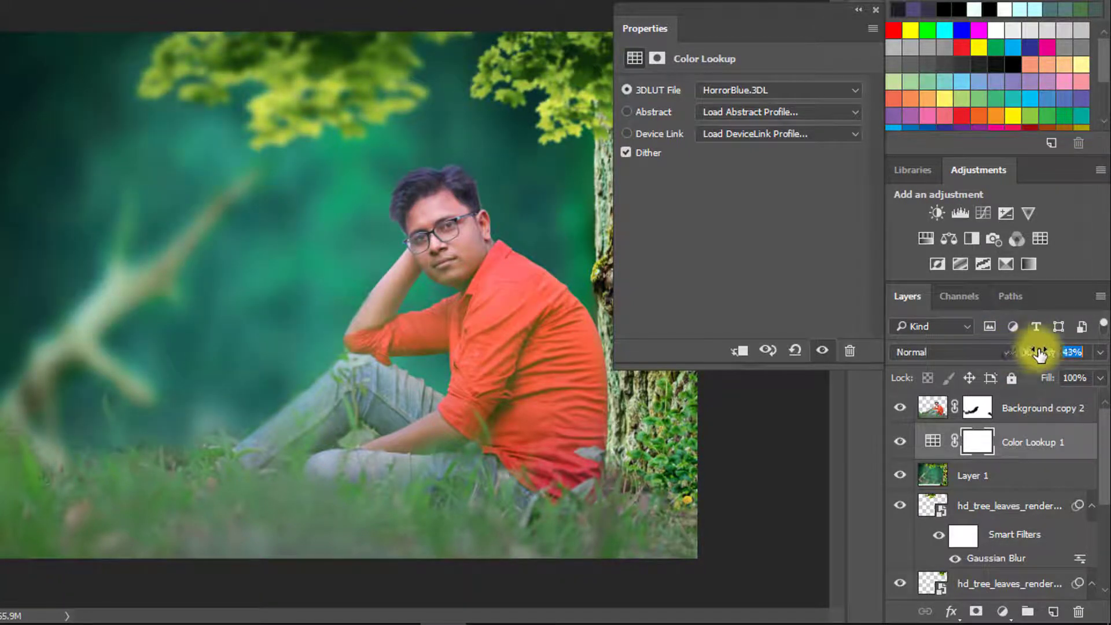
pyautogui.click(876, 10)
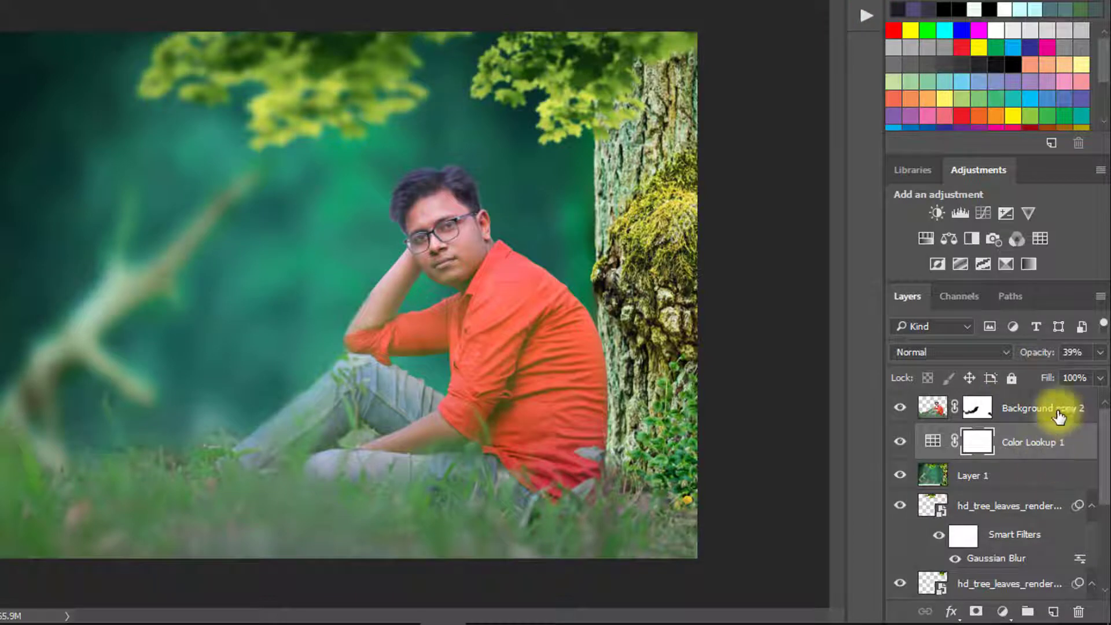
# Add a new empty layer directly above Color Lookup 1 and name it "soft light"
pyautogui.click(943, 413)
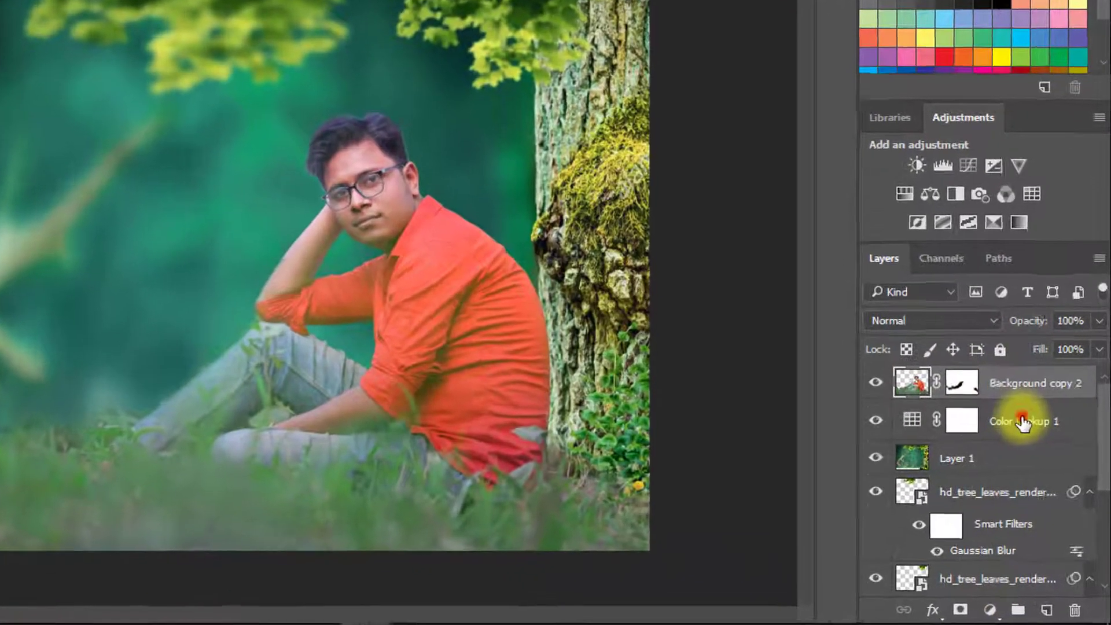
pyautogui.click(1023, 440)
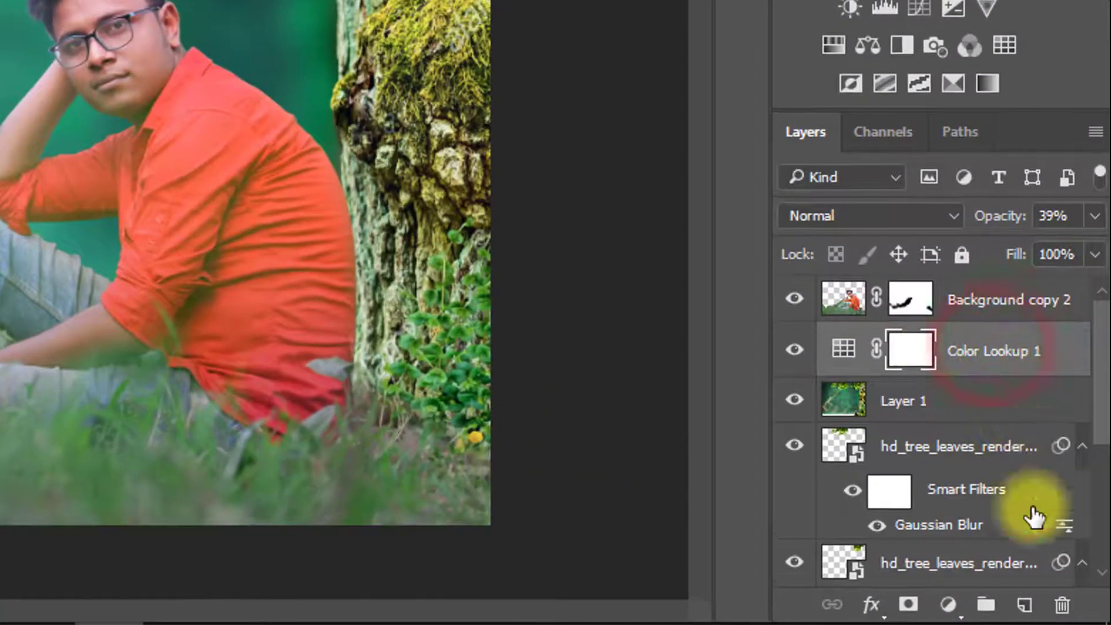
pyautogui.click(1024, 605)
pyautogui.doubleClick(911, 350)
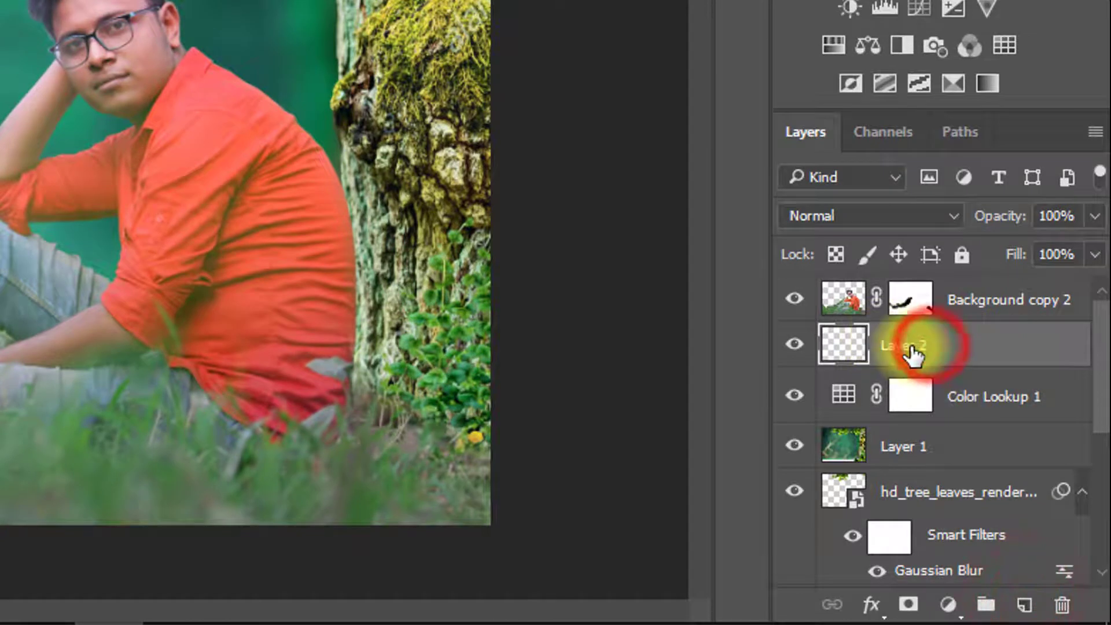
pyautogui.write('so')
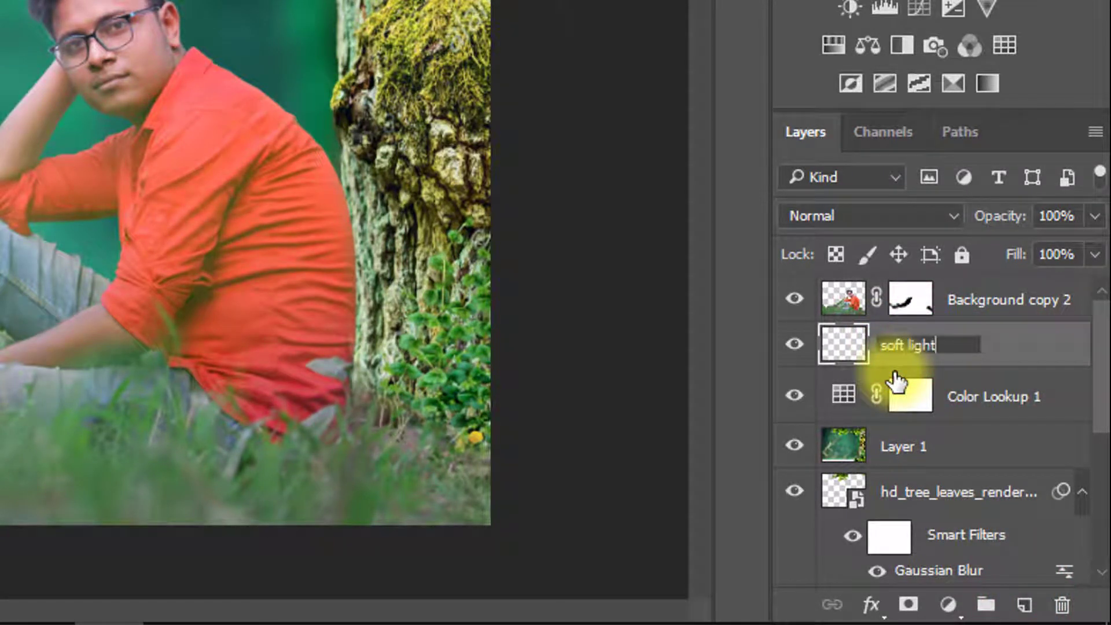
pyautogui.write('ft light')
pyautogui.press('Return')
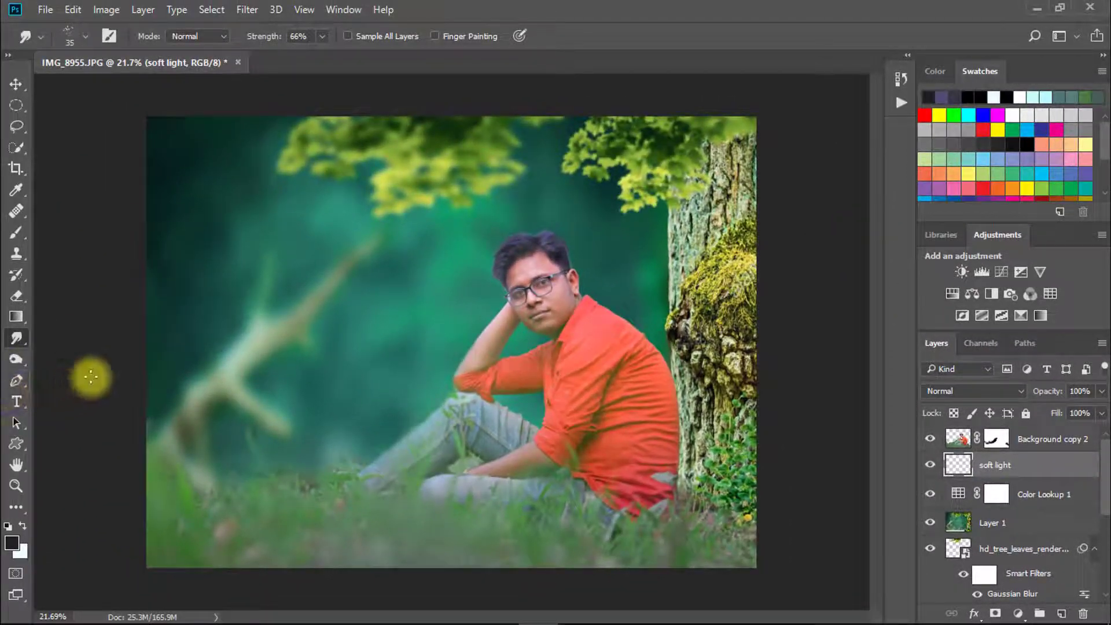
# Activate the Brush tool and set its foreground color to pale cyan, about b7fbff
pyautogui.rightClick(25, 210)
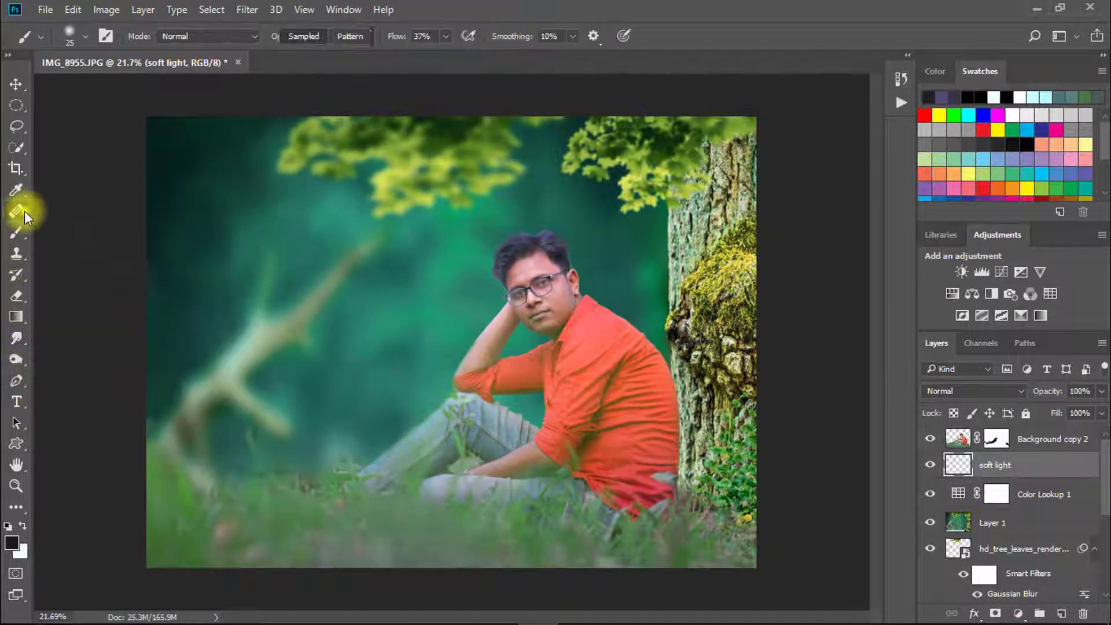
pyautogui.rightClick(19, 230)
pyautogui.click(71, 231)
pyautogui.click(22, 526)
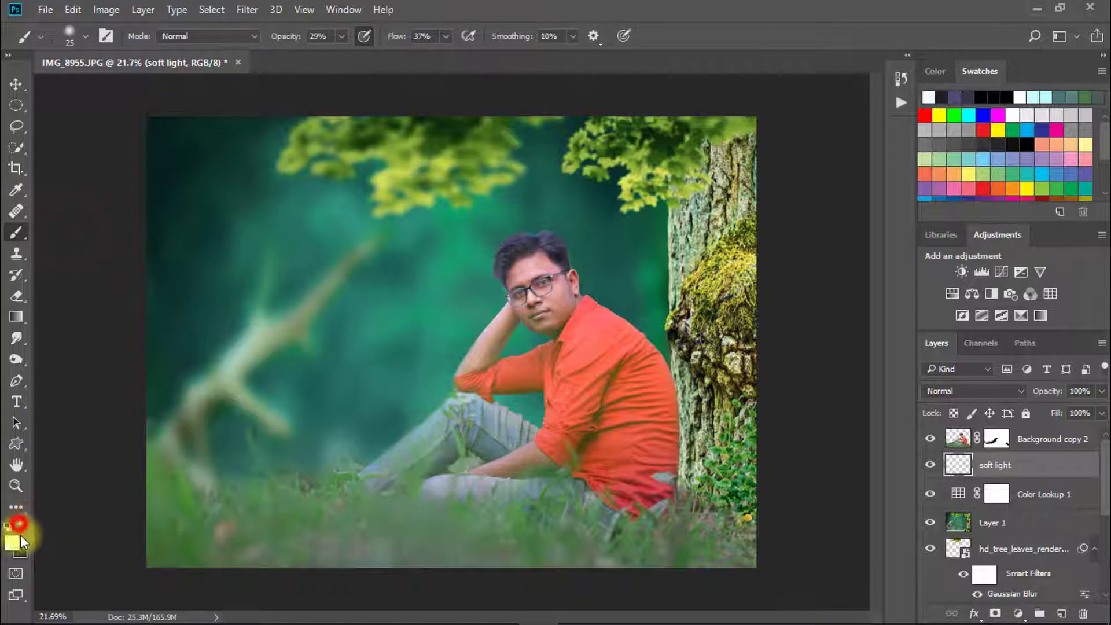
pyautogui.click(11, 543)
pyautogui.click(636, 199)
pyautogui.click(633, 216)
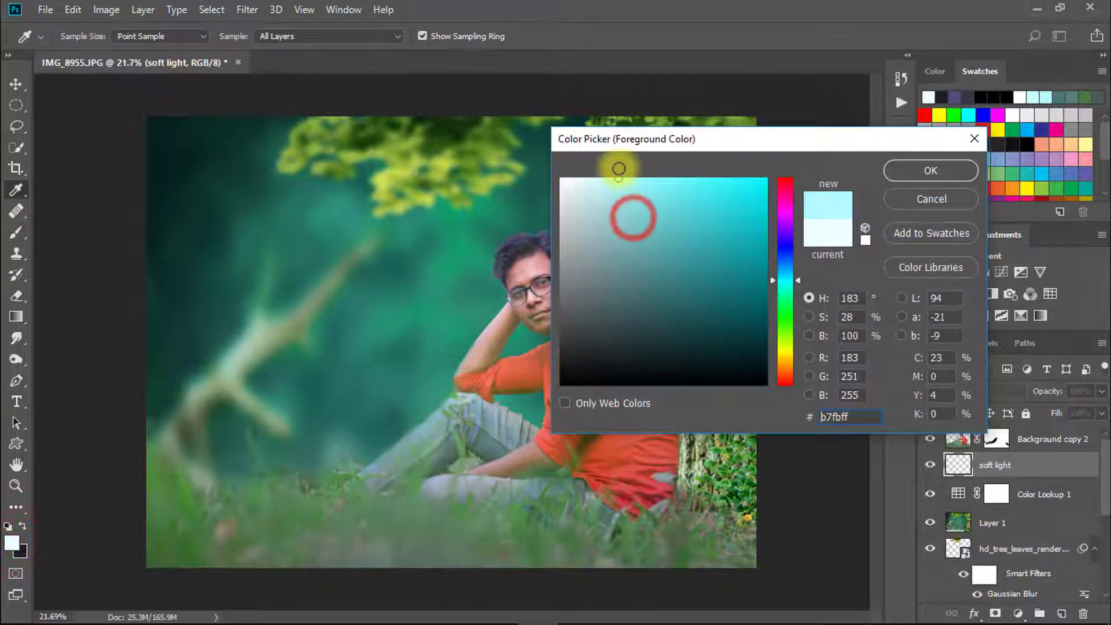
pyautogui.click(931, 169)
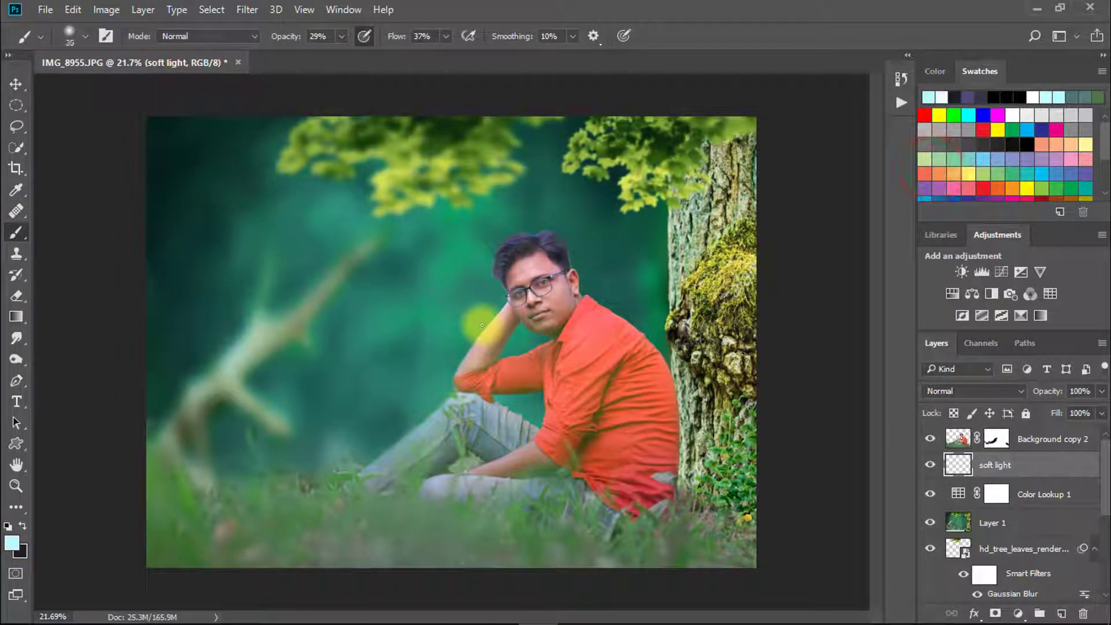
# Paint a soft cyan glow behind the man and over the tree trunk with a 2100 px brush at 48% opacity and 55% flow
pyautogui.press(']')
pyautogui.press(']')
pyautogui.press(']')
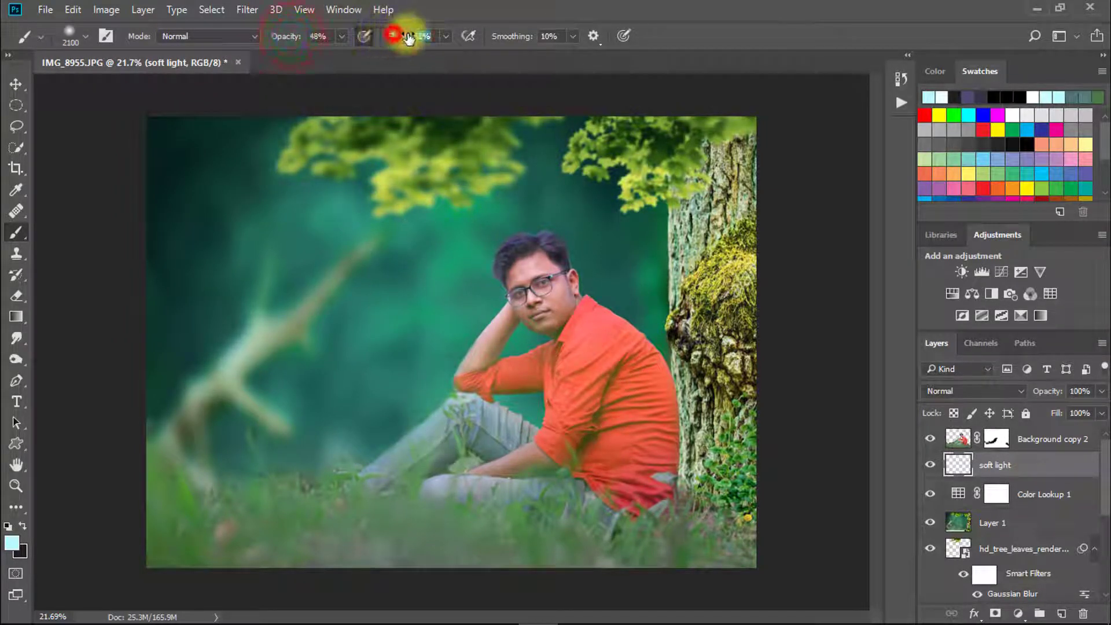
pyautogui.moveTo(408, 37); pyautogui.dragTo(415, 41)
pyautogui.click(531, 349)
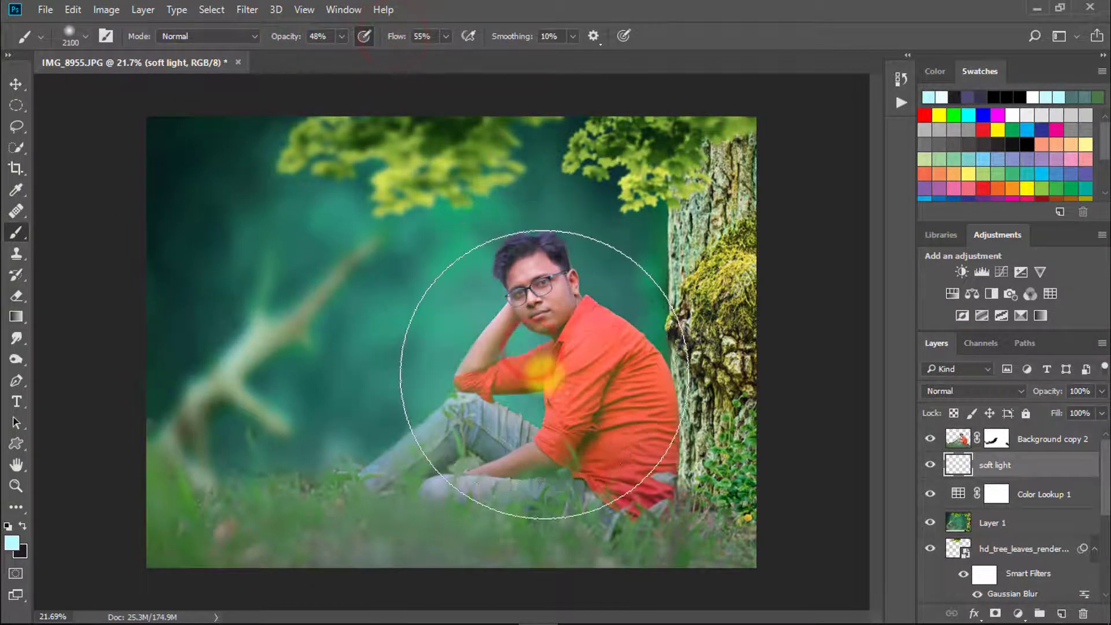
pyautogui.click(529, 376)
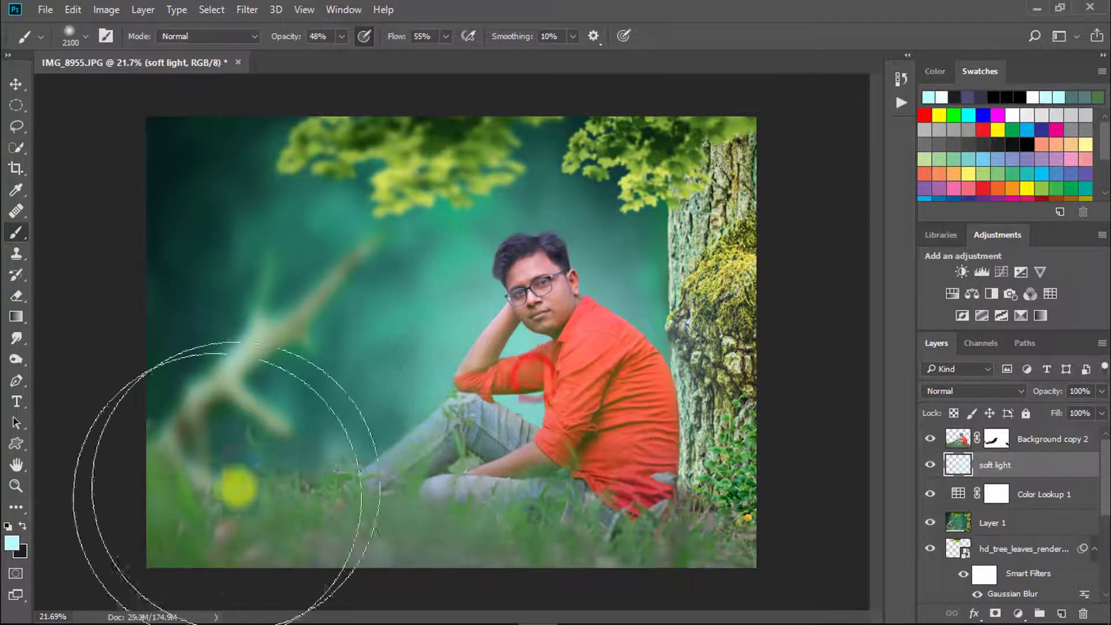
pyautogui.click(602, 426)
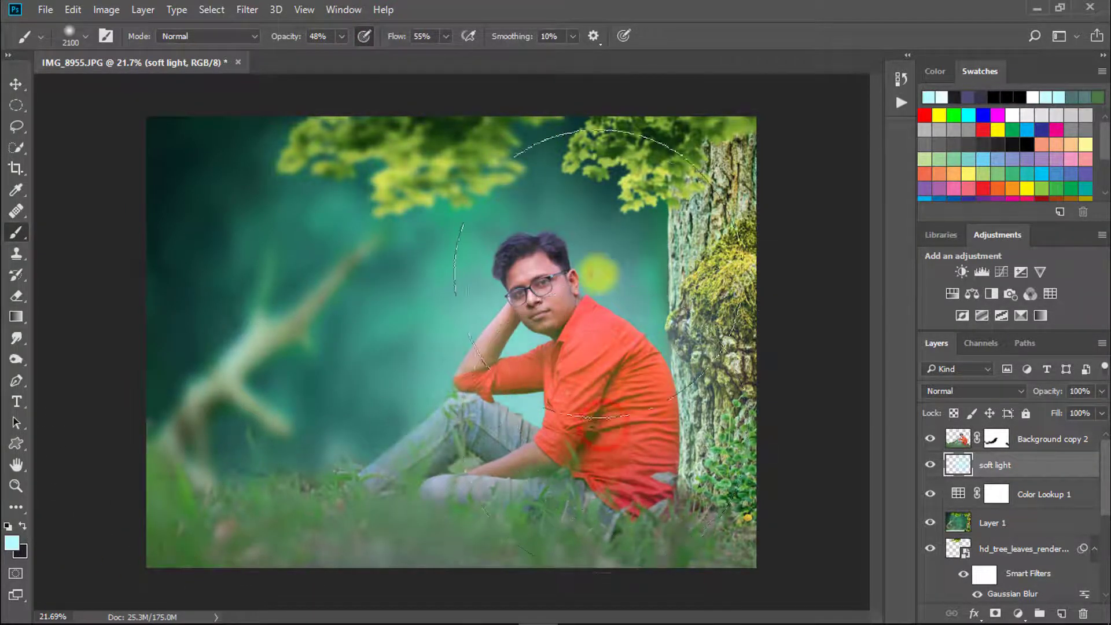
pyautogui.click(596, 275)
pyautogui.click(566, 445)
pyautogui.click(480, 433)
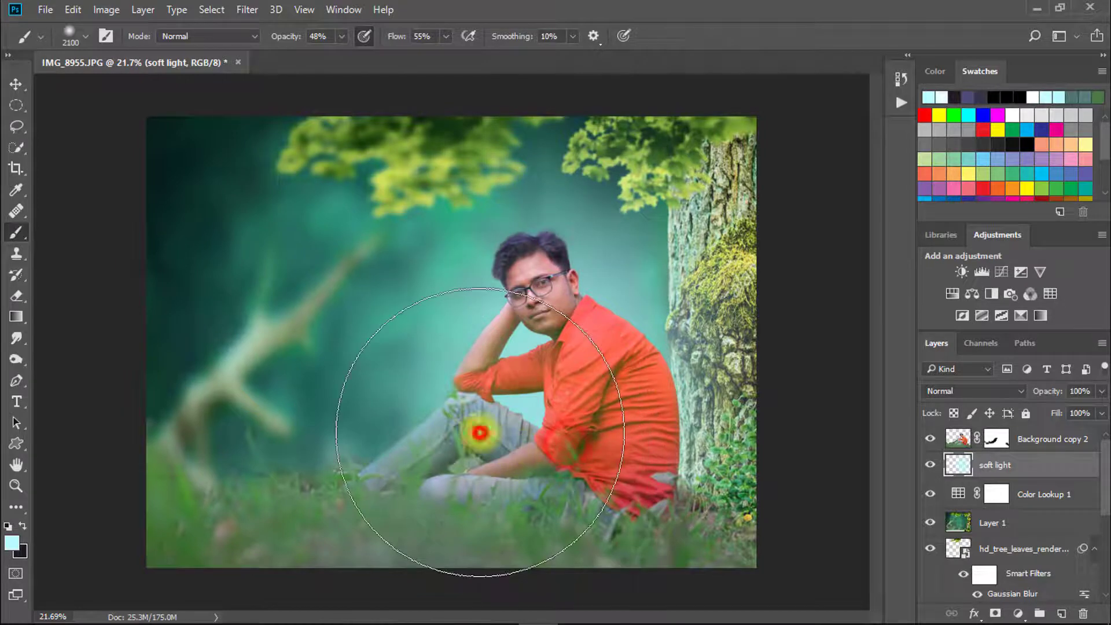
pyautogui.click(651, 472)
pyautogui.click(683, 353)
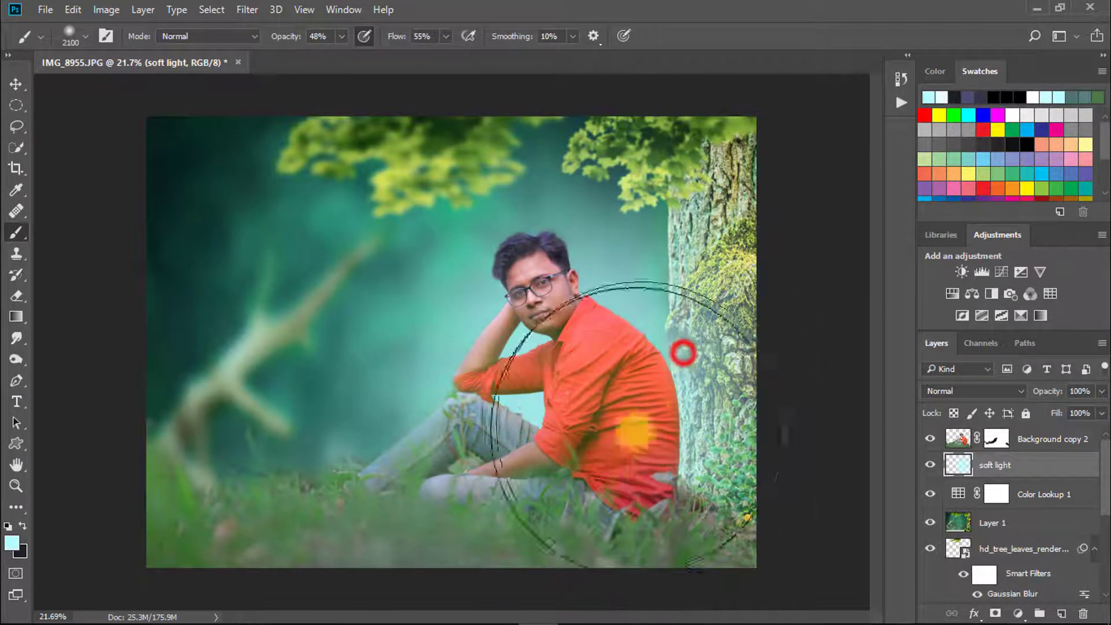
pyautogui.moveTo(633, 431)
pyautogui.mouseDown()
pyautogui.moveTo(612, 466)
pyautogui.moveTo(633, 501)
pyautogui.moveTo(649, 503)
pyautogui.moveTo(549, 464)
pyautogui.mouseUp()
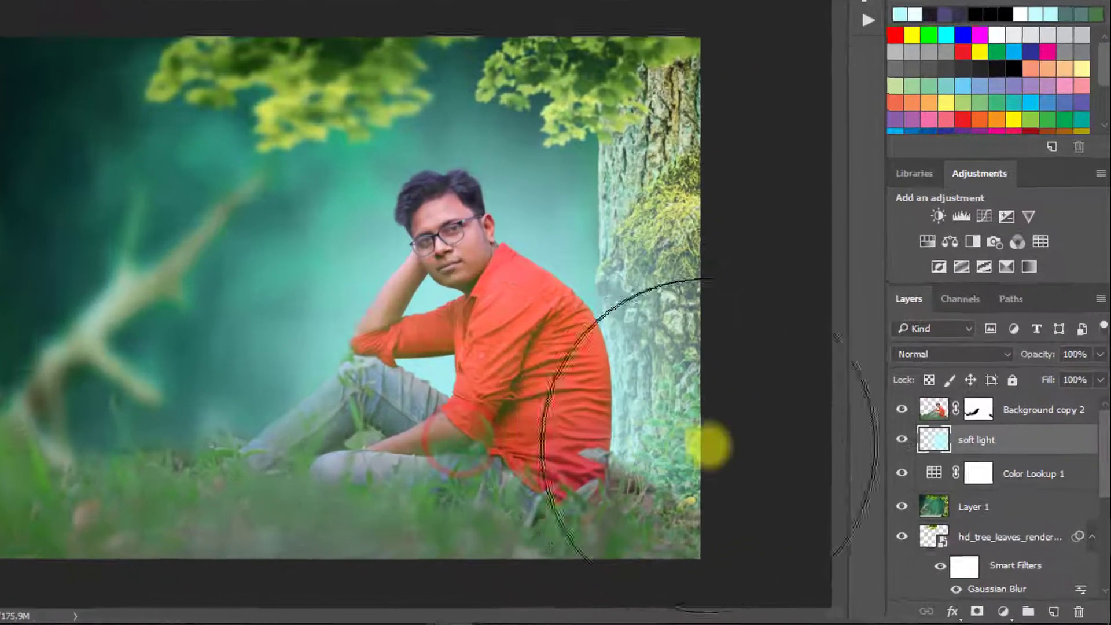
pyautogui.click(558, 427)
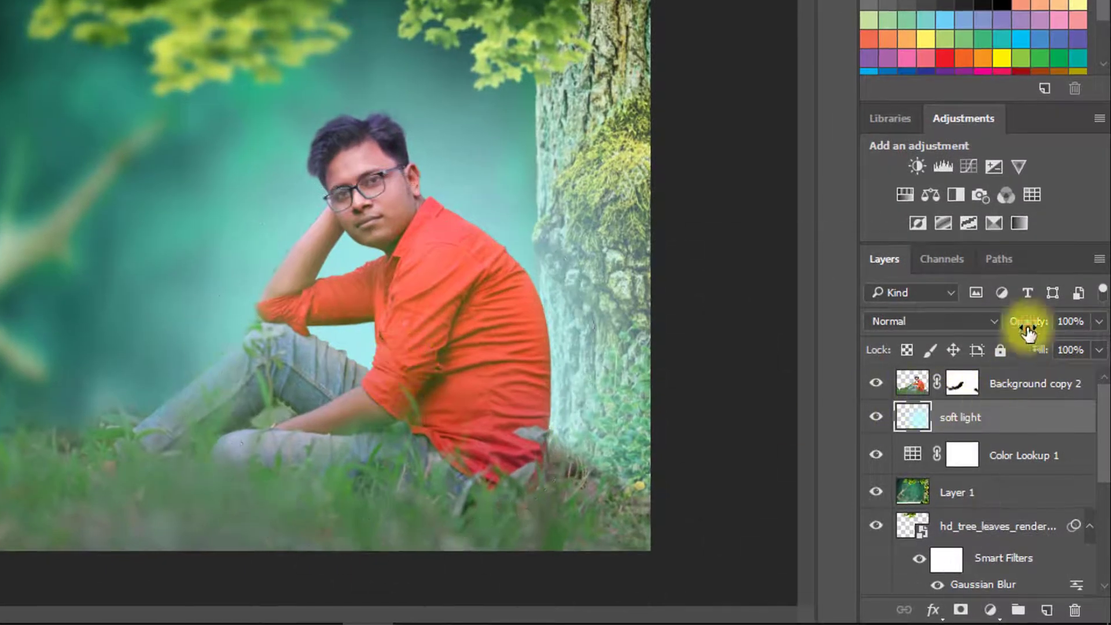
# Reduce the soft light layer's opacity to 69%
pyautogui.moveTo(1029, 333); pyautogui.dragTo(994, 324)
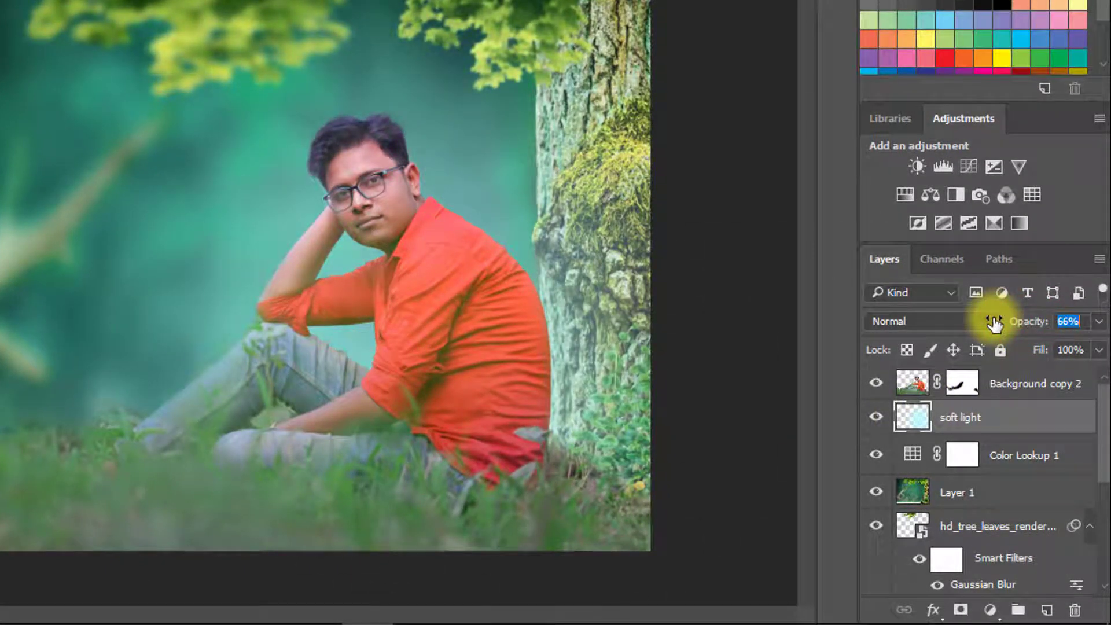
pyautogui.click(657, 471)
pyautogui.moveTo(1025, 326); pyautogui.dragTo(1033, 328)
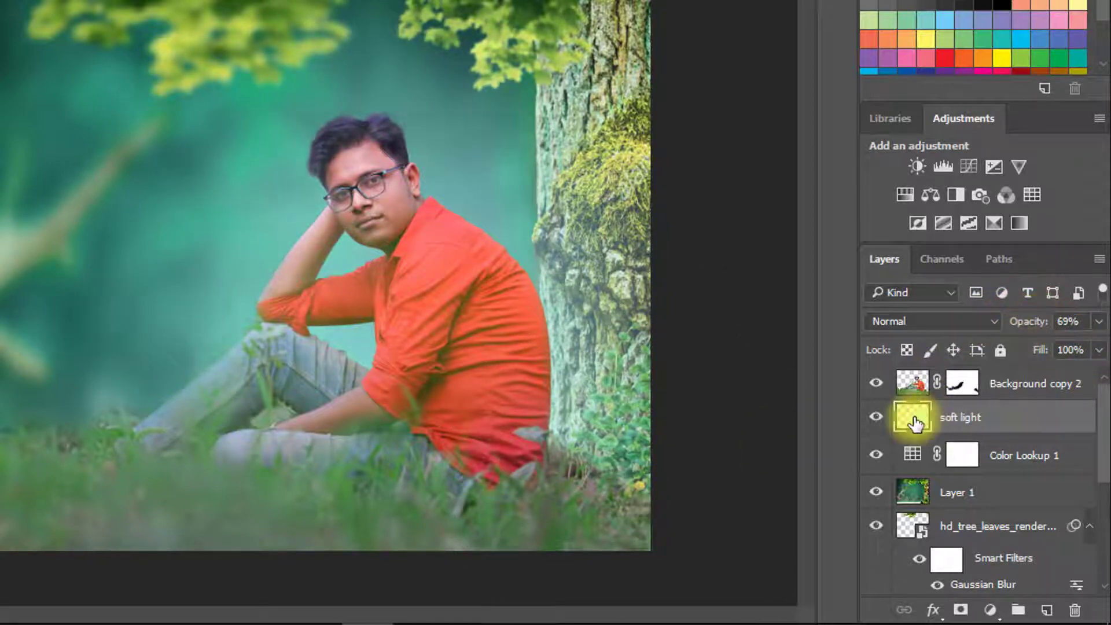
# Add a new layer, place it beneath the soft light layer and name it "shadow"
pyautogui.click(1047, 609)
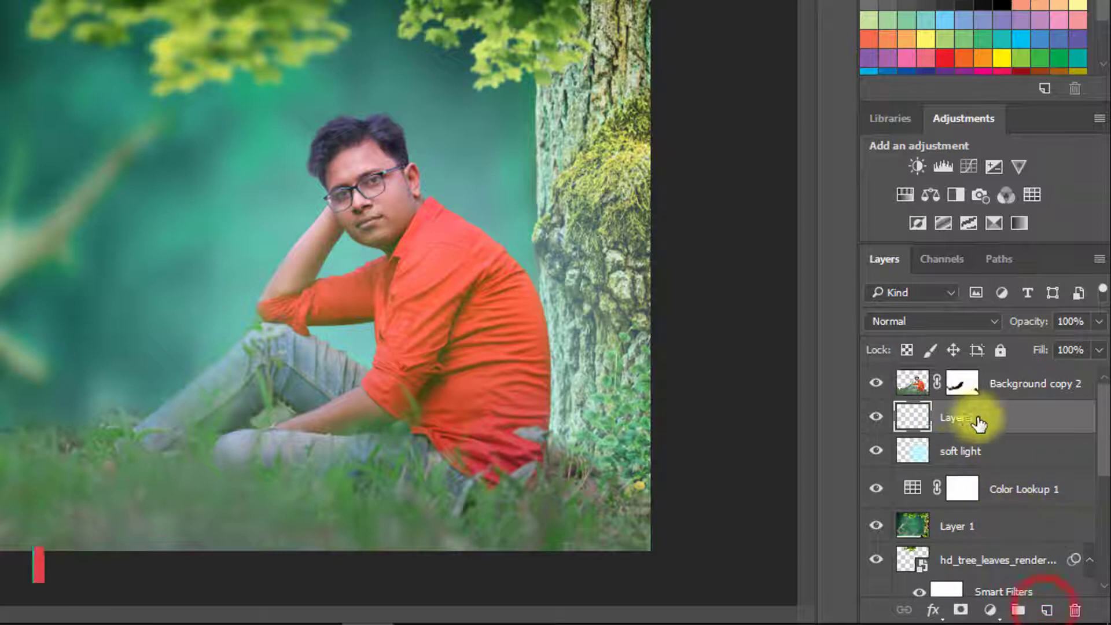
pyautogui.moveTo(984, 418); pyautogui.dragTo(968, 466)
pyautogui.doubleClick(950, 451)
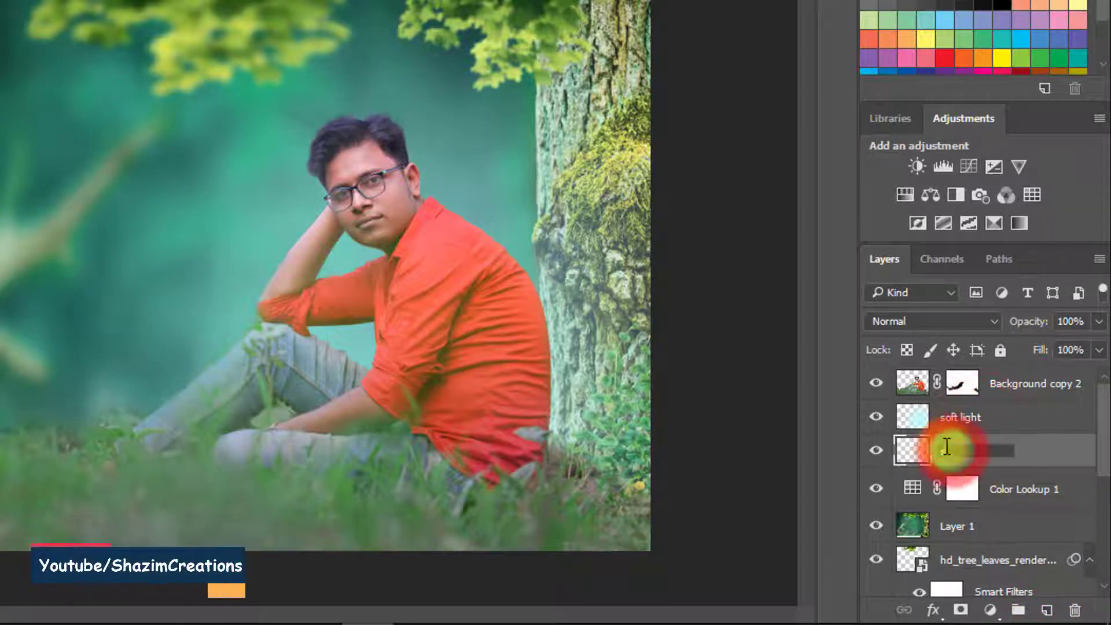
pyautogui.write('shadoe')
pyautogui.press('BackSpace')
pyautogui.write('w')
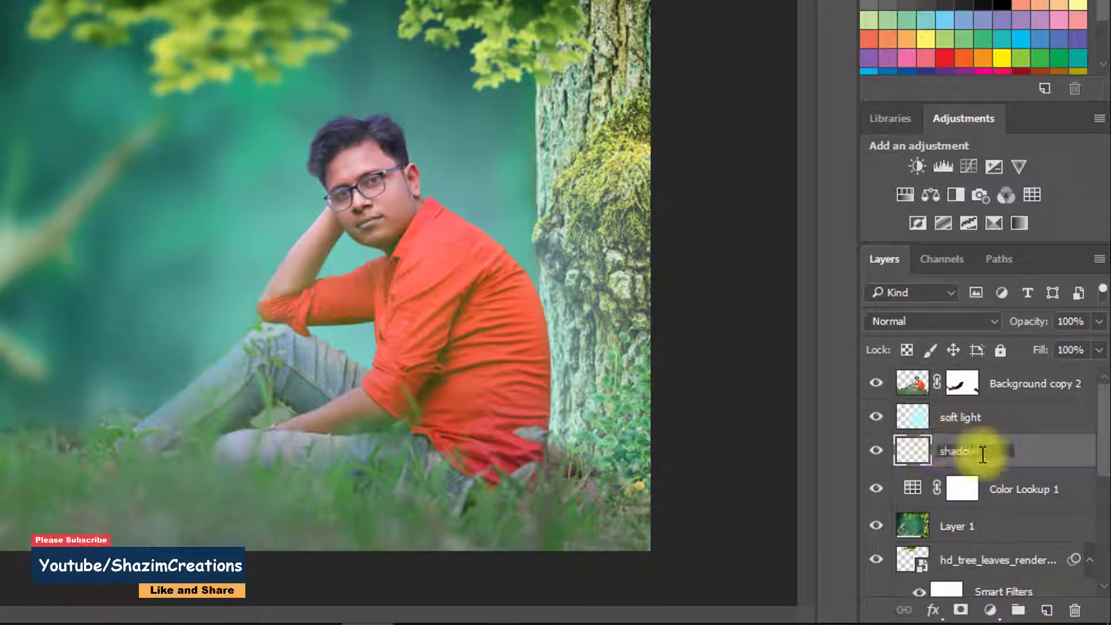
pyautogui.click(1024, 455)
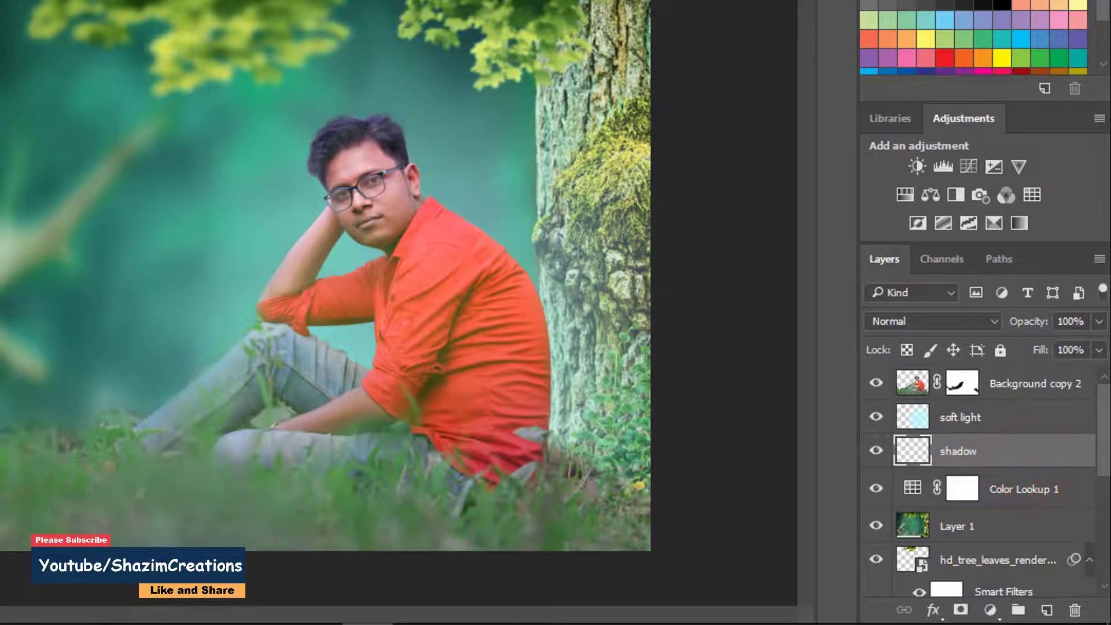
# Paint a dark shadow on the tree trunk along the man's back with a 150 px brush at 61% opacity and 55% flow
pyautogui.click(395, 289)
pyautogui.click(842, 32)
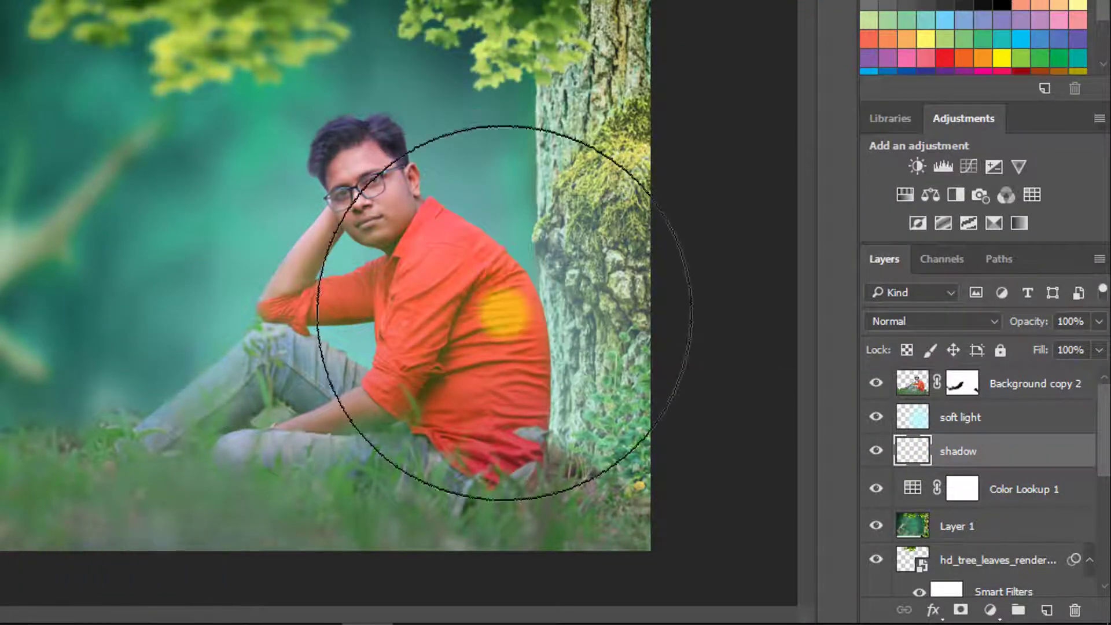
pyautogui.press('[')
pyautogui.press('[')
pyautogui.press('[')
pyautogui.press('[')
pyautogui.press('[')
pyautogui.press('[')
pyautogui.press('[')
pyautogui.press('[')
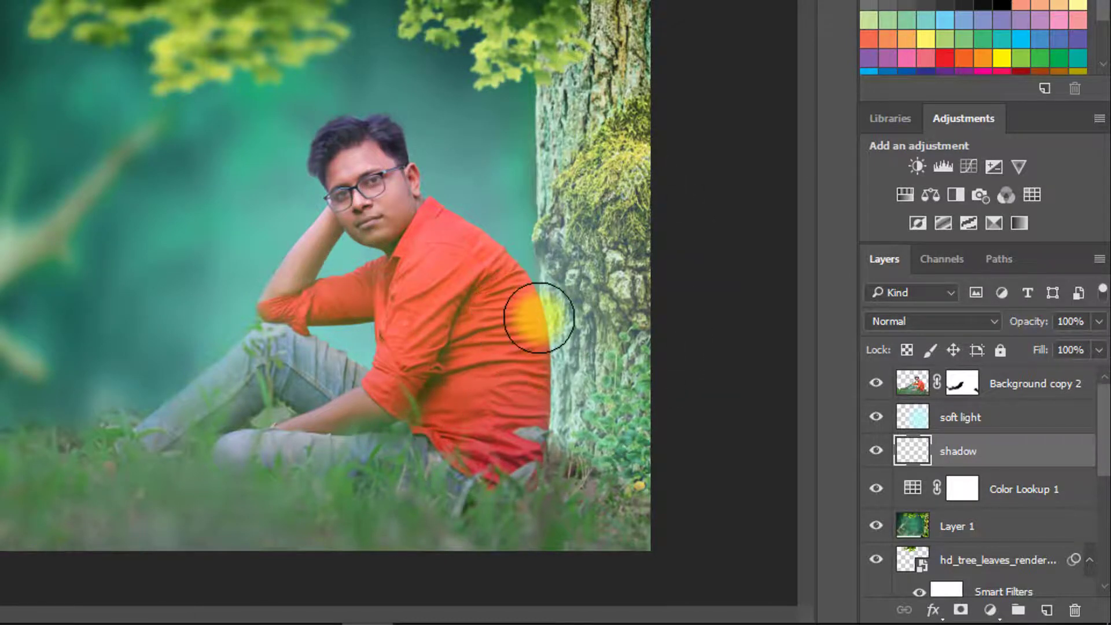
pyautogui.press('[')
pyautogui.press('[')
pyautogui.click(549, 320)
pyautogui.click(551, 379)
pyautogui.click(544, 436)
pyautogui.click(546, 446)
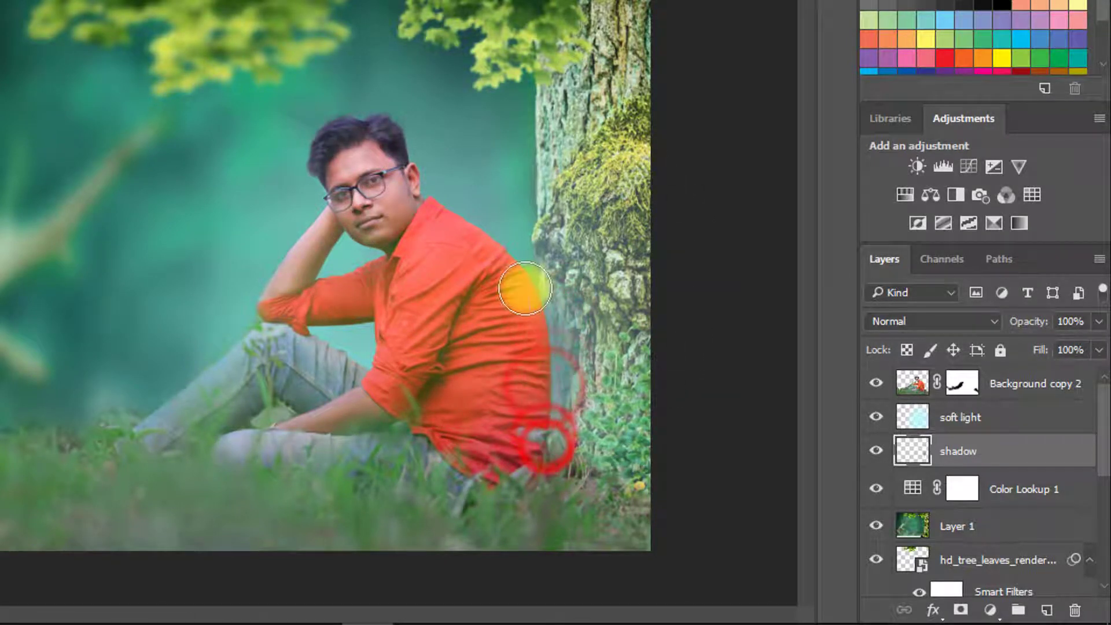
pyautogui.click(556, 434)
pyautogui.click(562, 441)
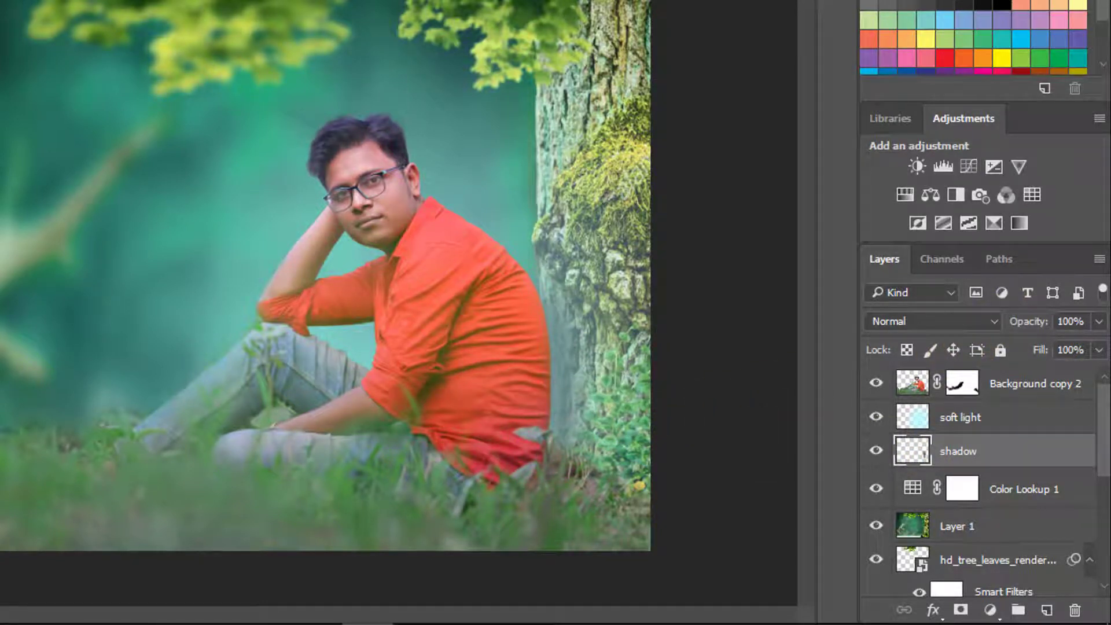
pyautogui.moveTo(558, 305); pyautogui.dragTo(557, 350)
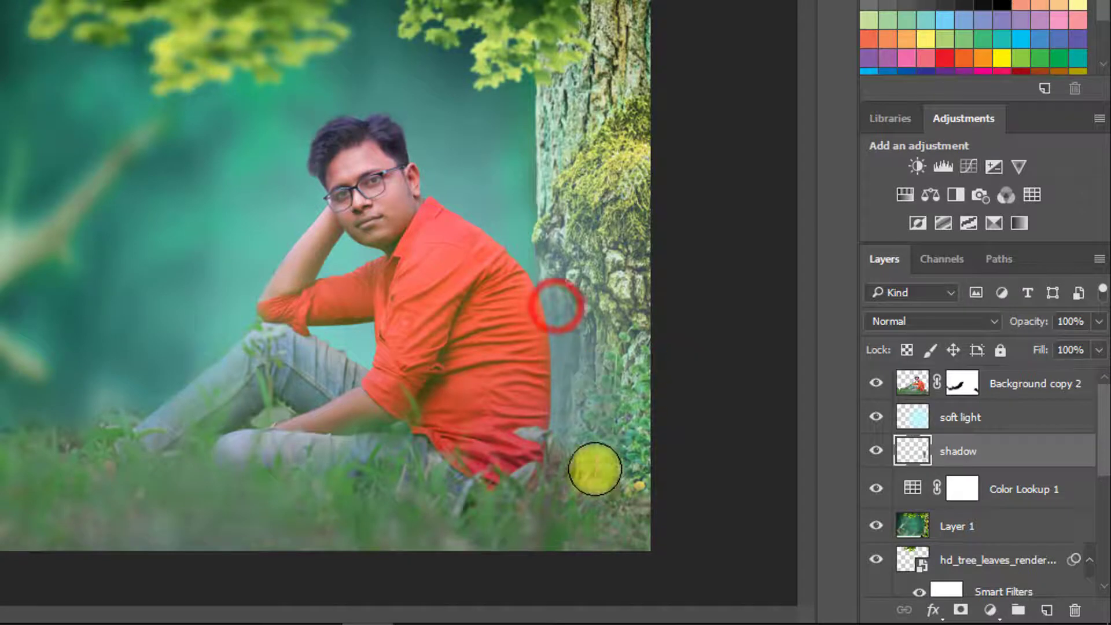
# Lower the shadow layer's opacity to 69% and the soft light layer's opacity to 68%
pyautogui.moveTo(1023, 324); pyautogui.dragTo(993, 327)
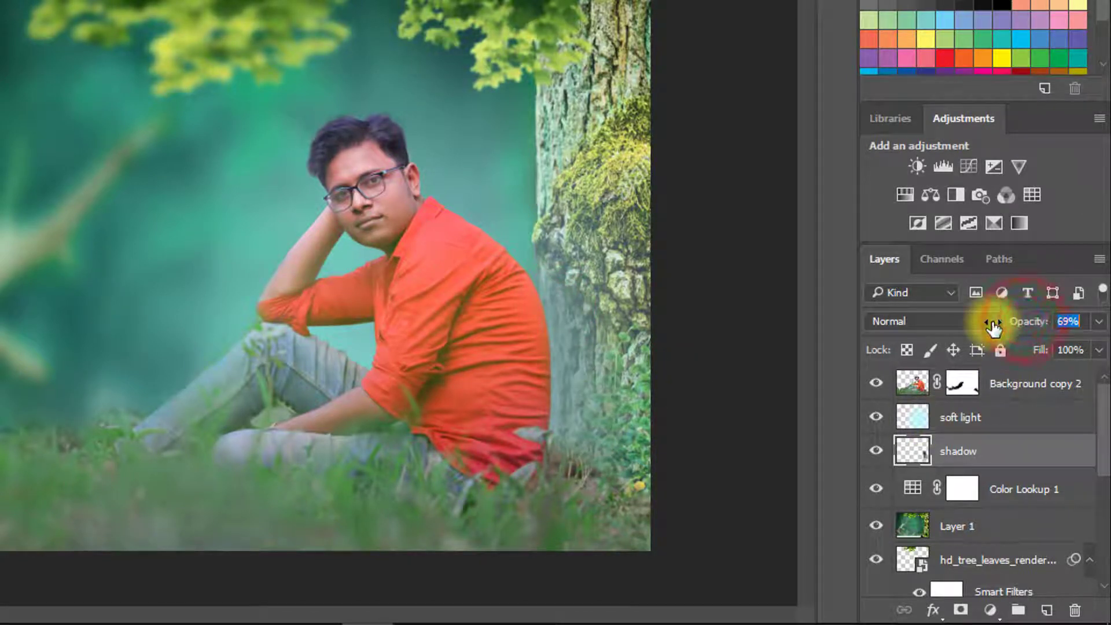
pyautogui.moveTo(534, 338)
pyautogui.mouseDown()
pyautogui.moveTo(539, 312)
pyautogui.moveTo(648, 283)
pyautogui.moveTo(585, 285)
pyautogui.mouseUp()
pyautogui.hotkey('ctrl', 'space')
pyautogui.moveTo(1028, 320); pyautogui.dragTo(1018, 322)
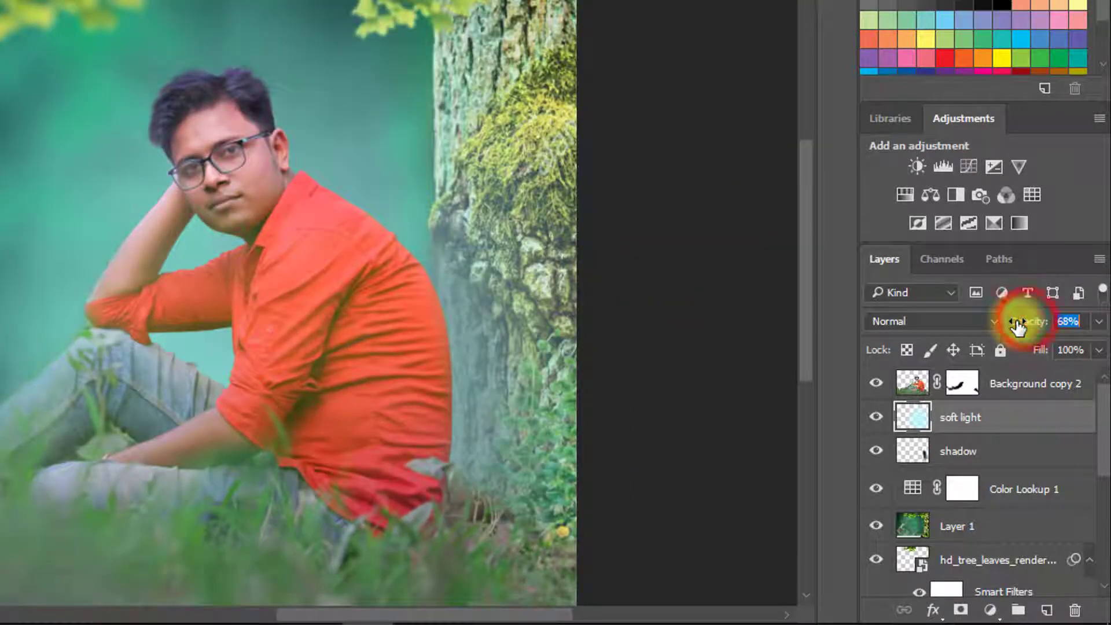
# Stamp all visible layers into a new layer above Background copy 2 and open it in the Color Efex Pro 4 filter
pyautogui.click(1012, 387)
pyautogui.hotkey('ctrl', 'alt', 'shift', 'e')
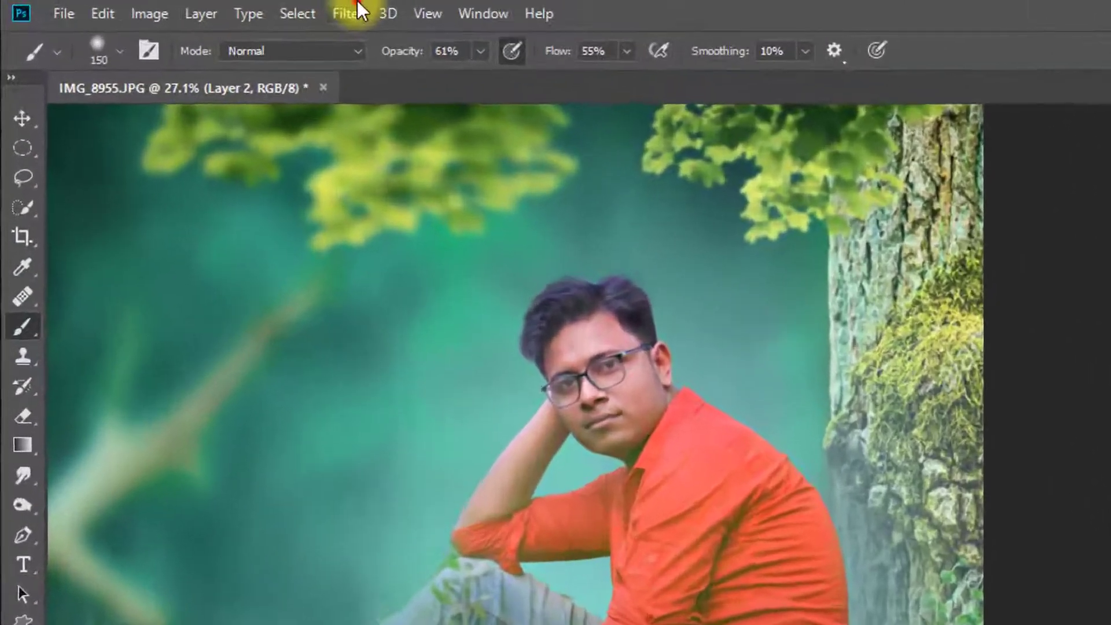
pyautogui.click(354, 12)
pyautogui.click(571, 492)
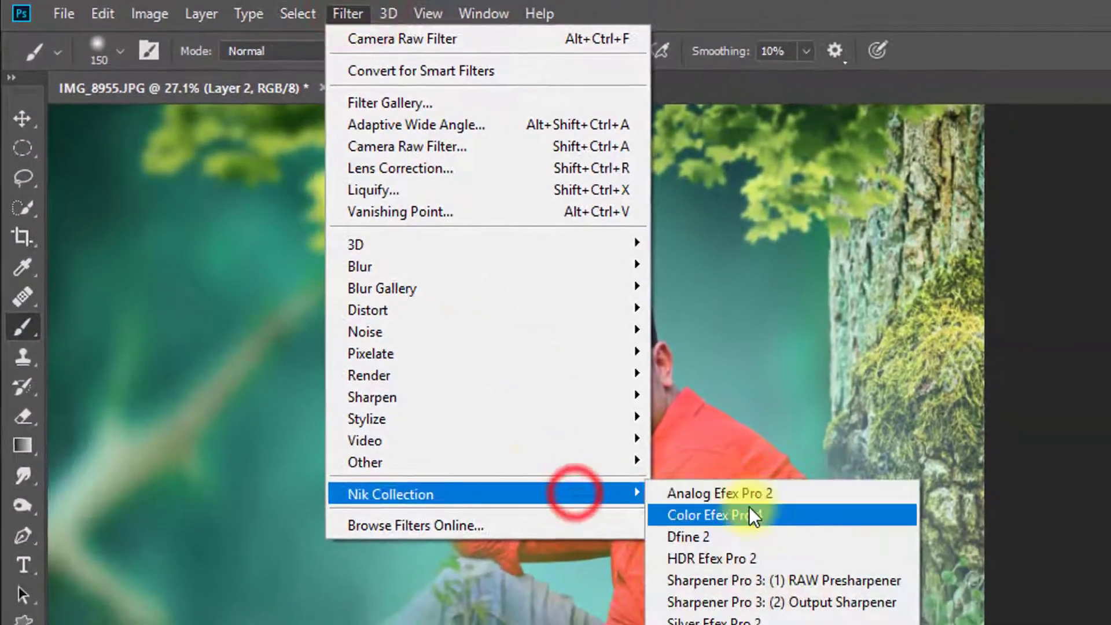
pyautogui.click(748, 506)
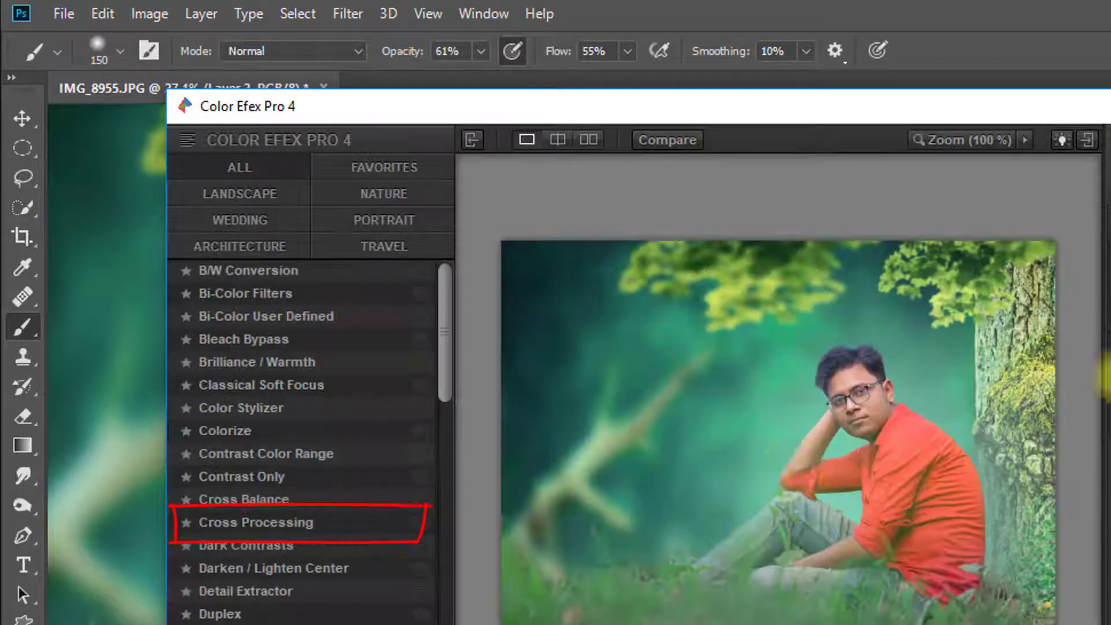
# Apply the Cross Processing filter with method T04 at 33% strength
pyautogui.click(276, 521)
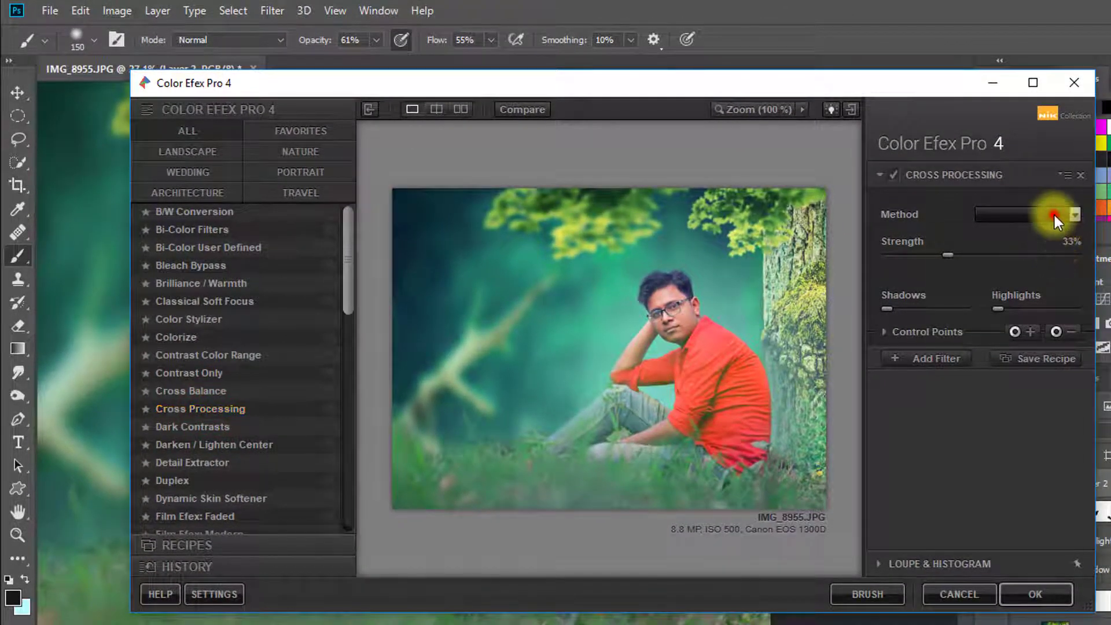
pyautogui.click(1054, 213)
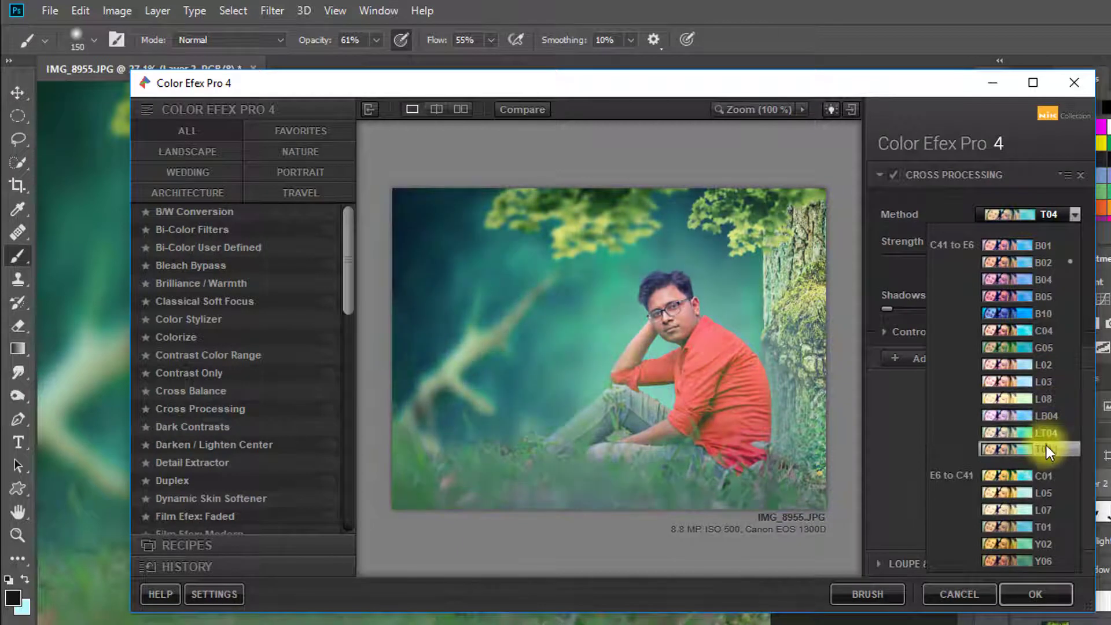
pyautogui.click(1036, 448)
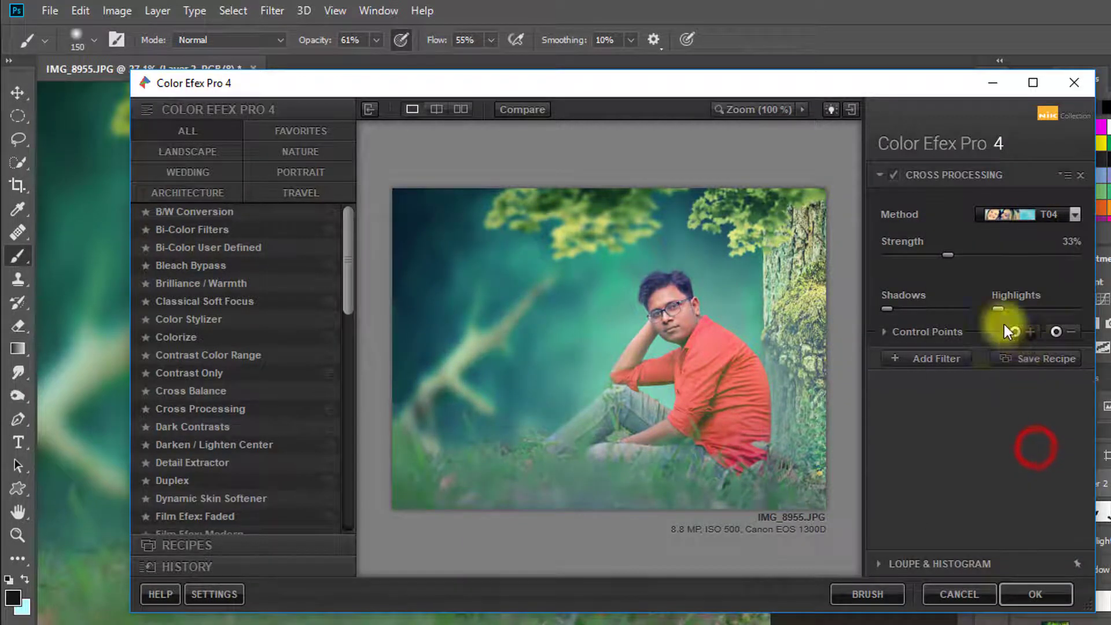
pyautogui.click(948, 255)
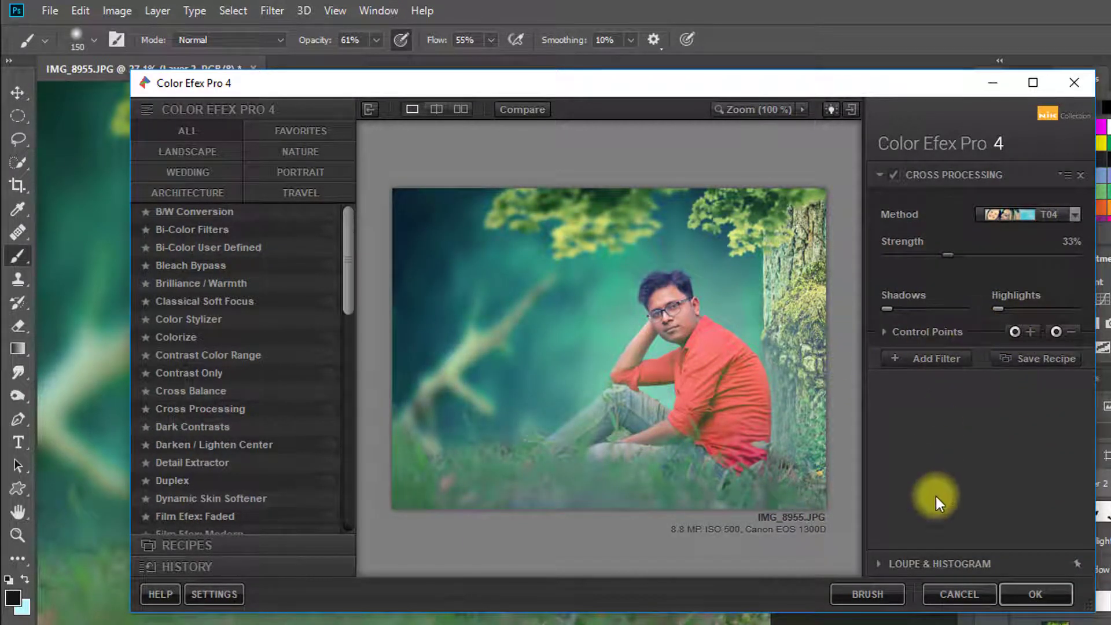
# Add a Darken / Lighten Center filter with center luminosity 22% and border luminosity -46%, and apply the filters to the image
pyautogui.click(936, 365)
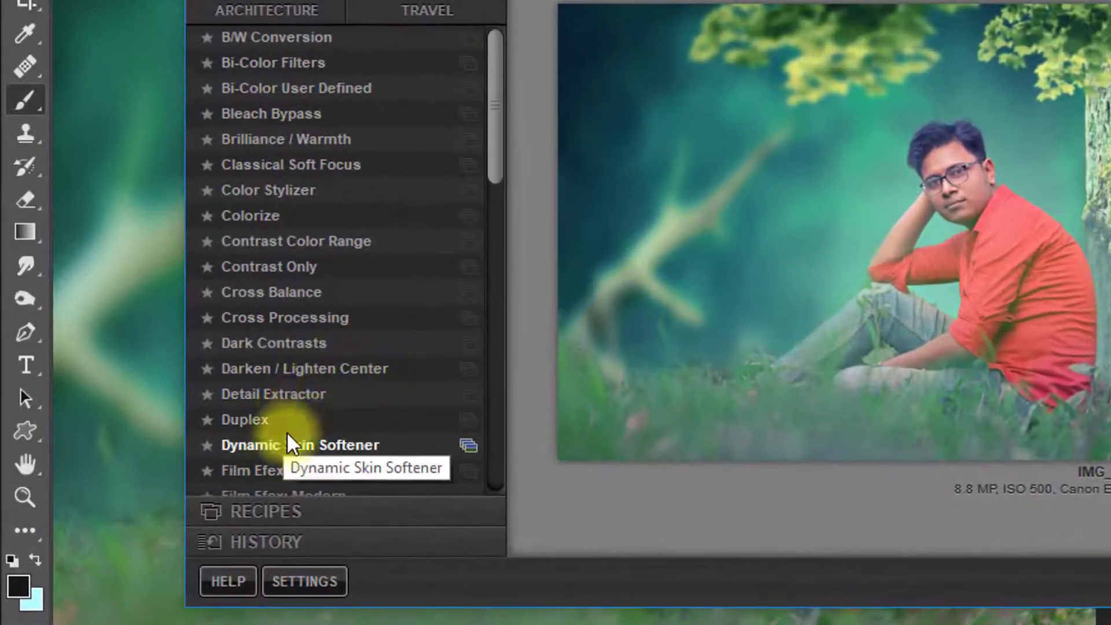
pyautogui.click(297, 369)
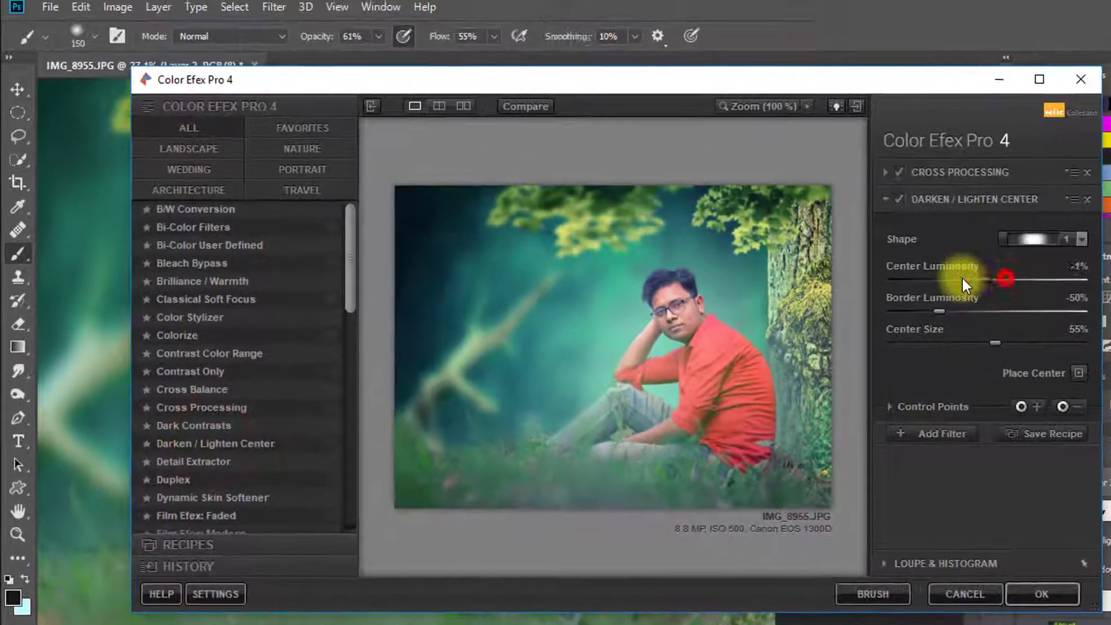
pyautogui.moveTo(963, 279); pyautogui.dragTo(991, 283)
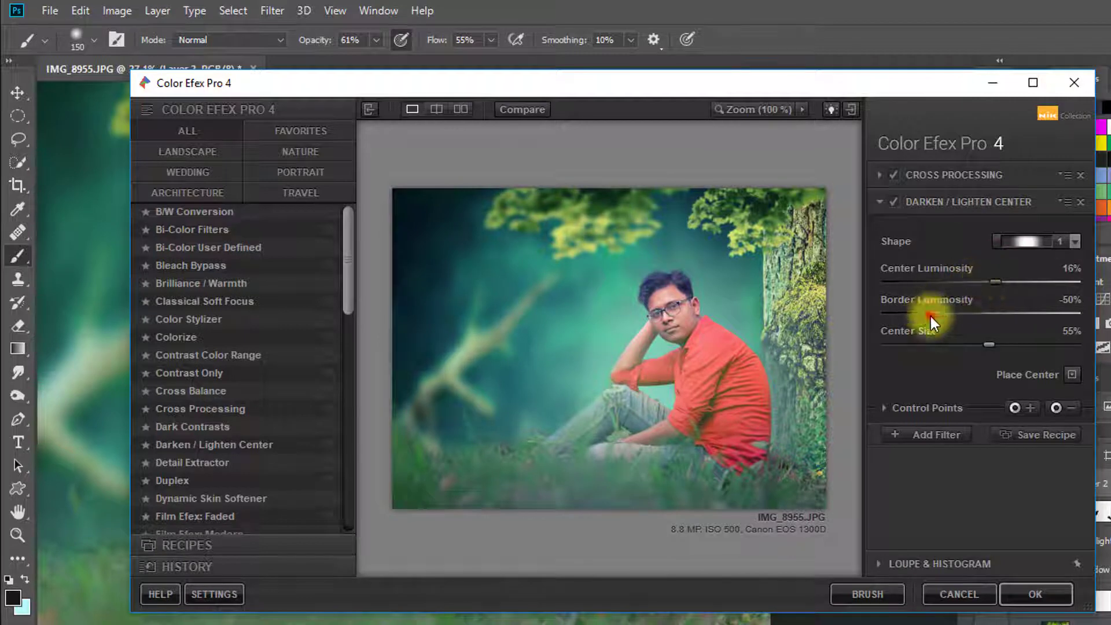
pyautogui.moveTo(930, 316)
pyautogui.mouseDown()
pyautogui.moveTo(940, 310)
pyautogui.moveTo(925, 311)
pyautogui.mouseUp()
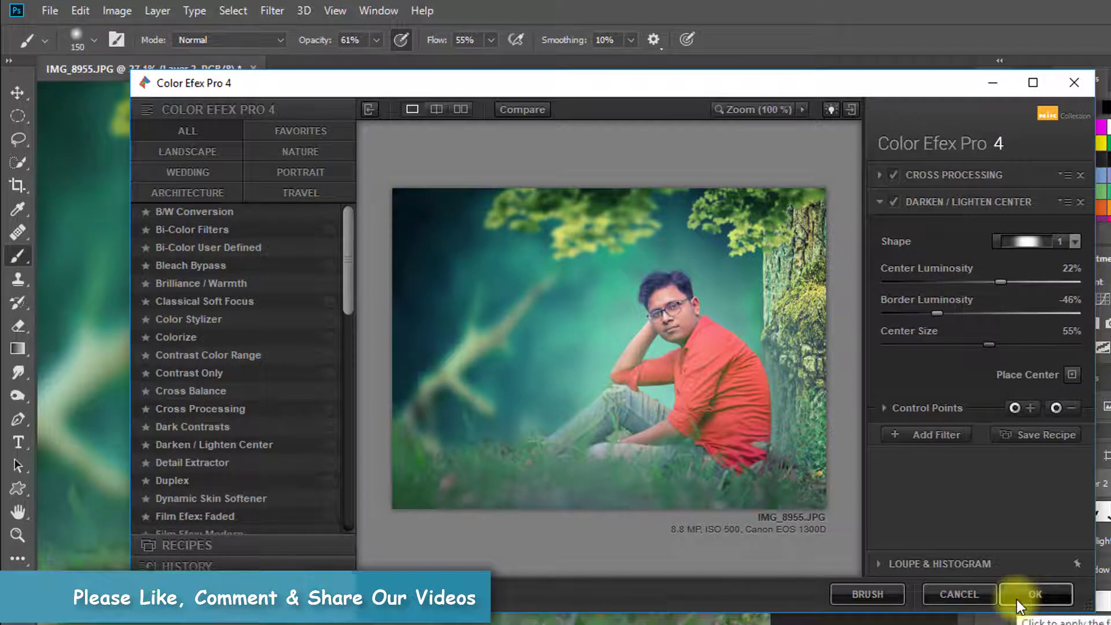
pyautogui.click(1019, 596)
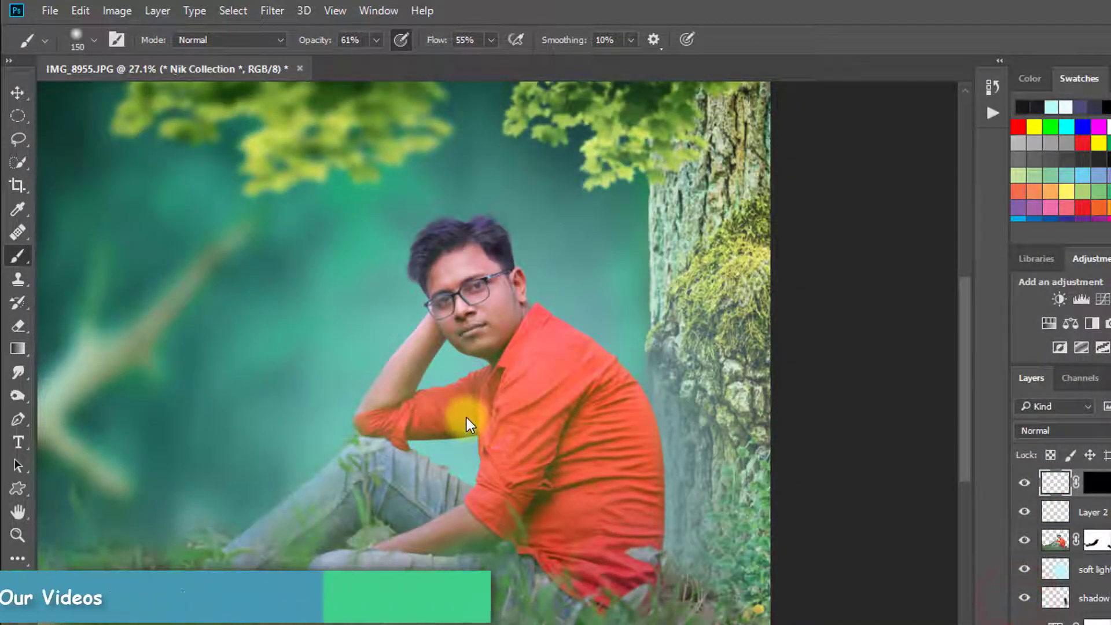
pyautogui.hotkey('ctrl', 'alt', 'f')
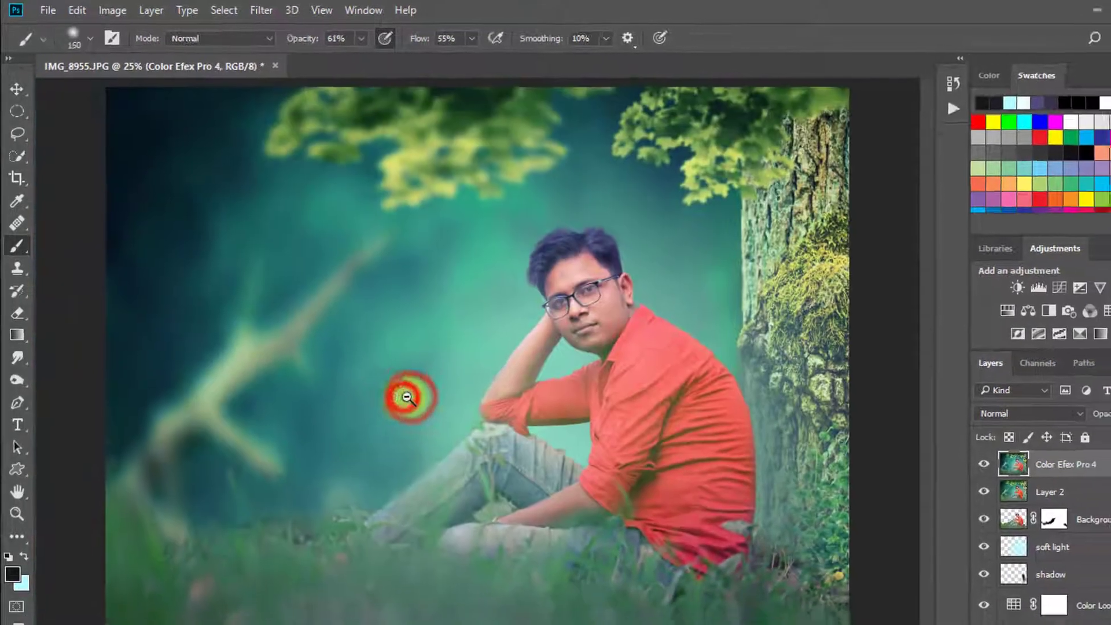
pyautogui.keyDown('alt'); pyautogui.click(421, 414); pyautogui.keyUp('alt')
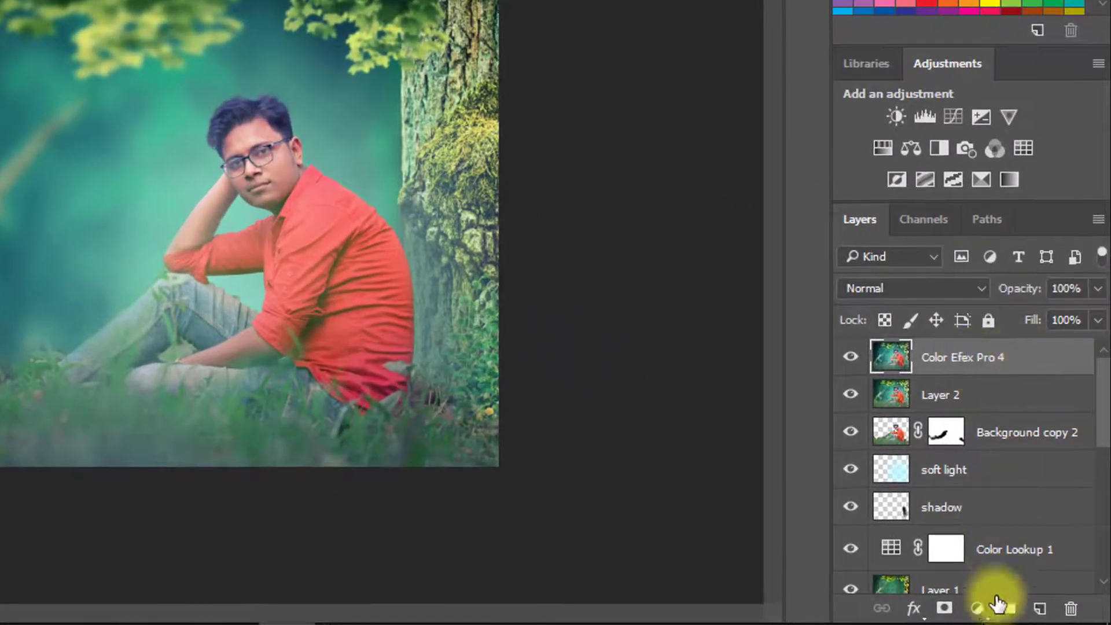
# Add a navy-to-pale-cyan gradient fill layer above Color Efex Pro 4, with opacity 47% and Soft Light blend mode
pyautogui.click(984, 606)
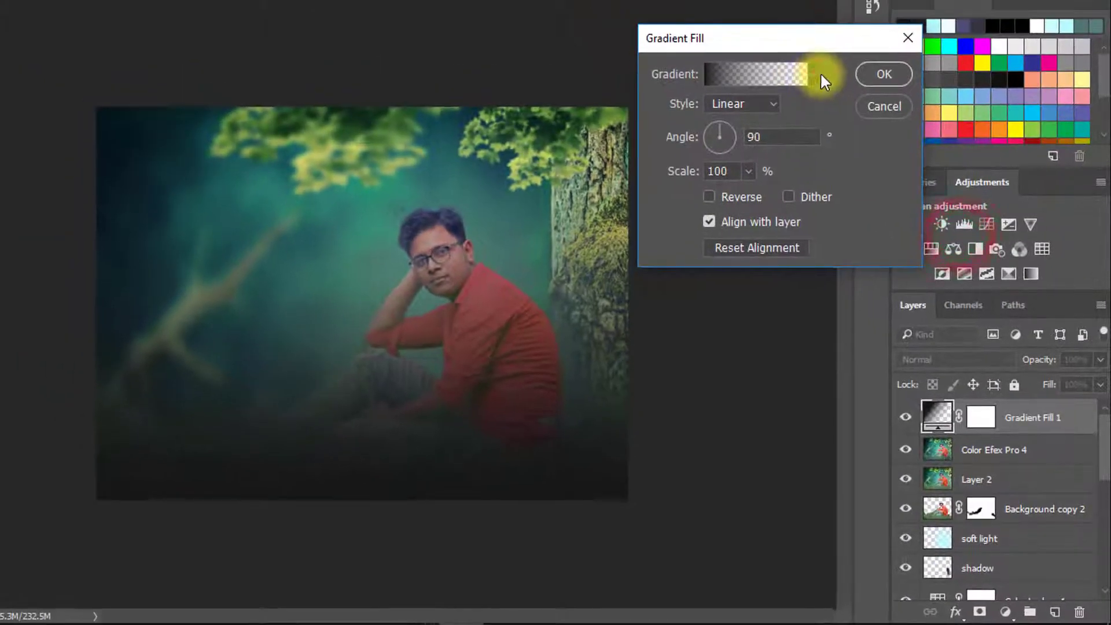
pyautogui.click(781, 9)
pyautogui.click(714, 111)
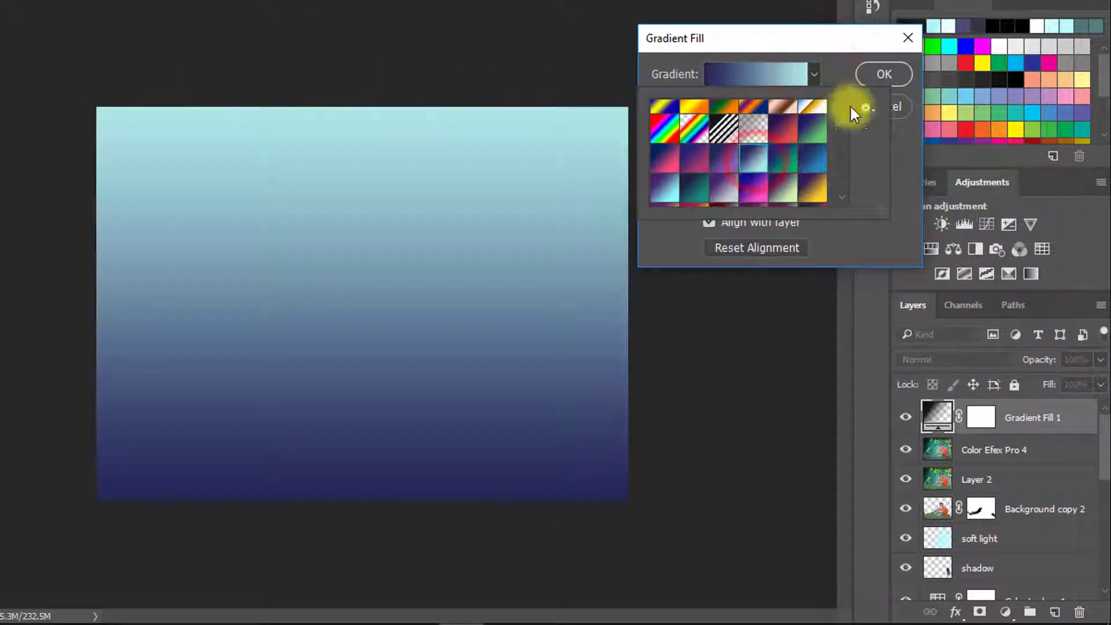
pyautogui.click(884, 74)
pyautogui.moveTo(1050, 360); pyautogui.dragTo(958, 353)
pyautogui.click(959, 357)
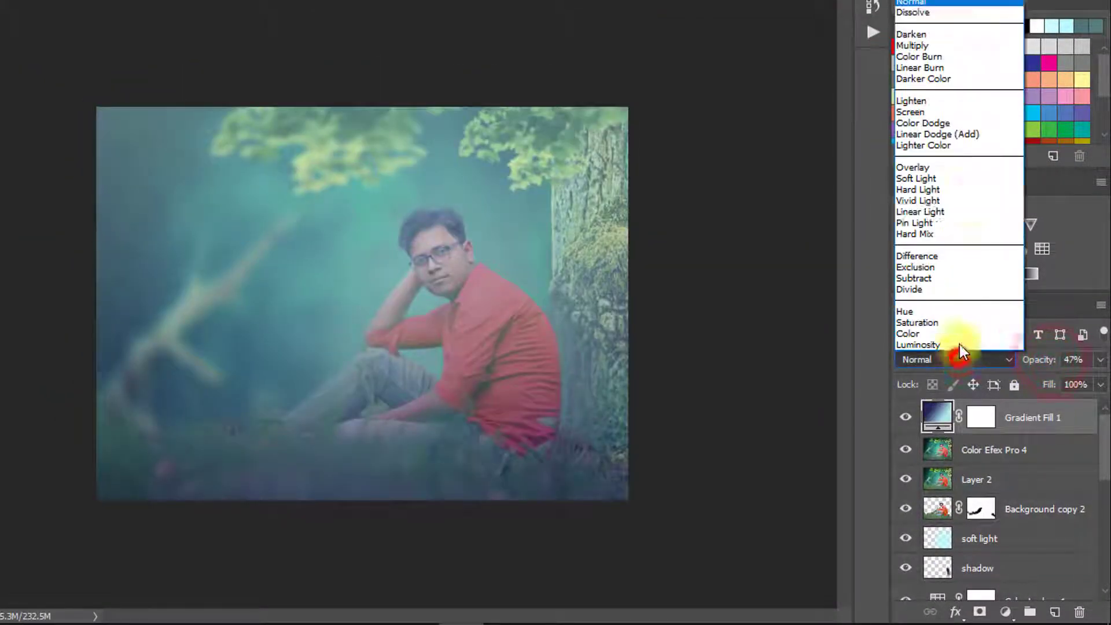
pyautogui.click(949, 179)
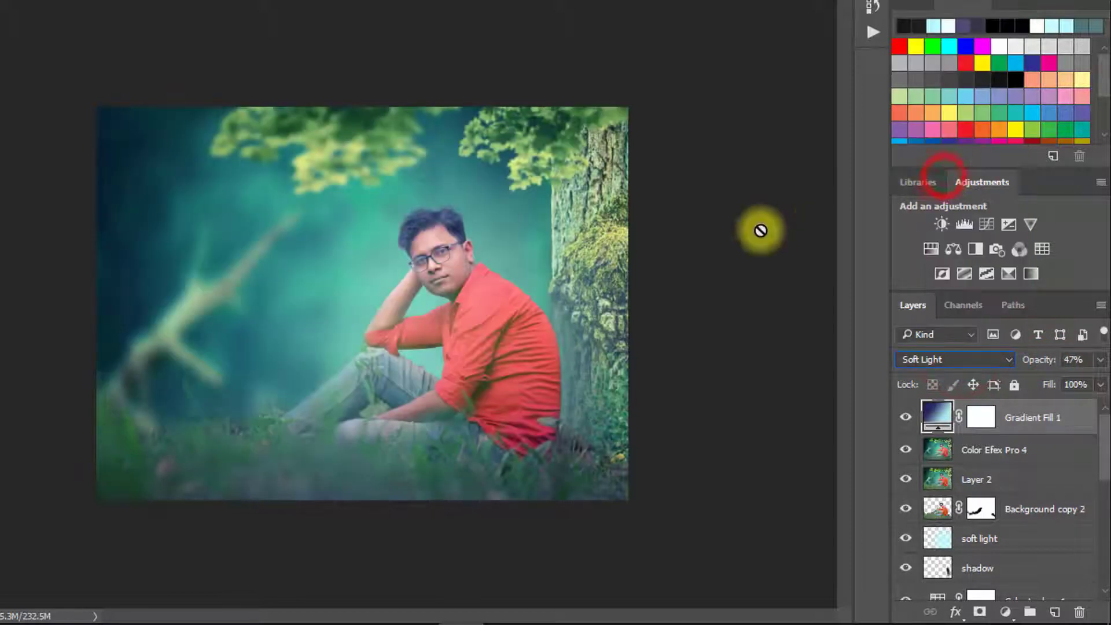
# Try other gradient presets on the Gradient Fill 1 layer, including navy-to-teal and purple-to-cyan
pyautogui.doubleClick(938, 417)
pyautogui.click(812, 68)
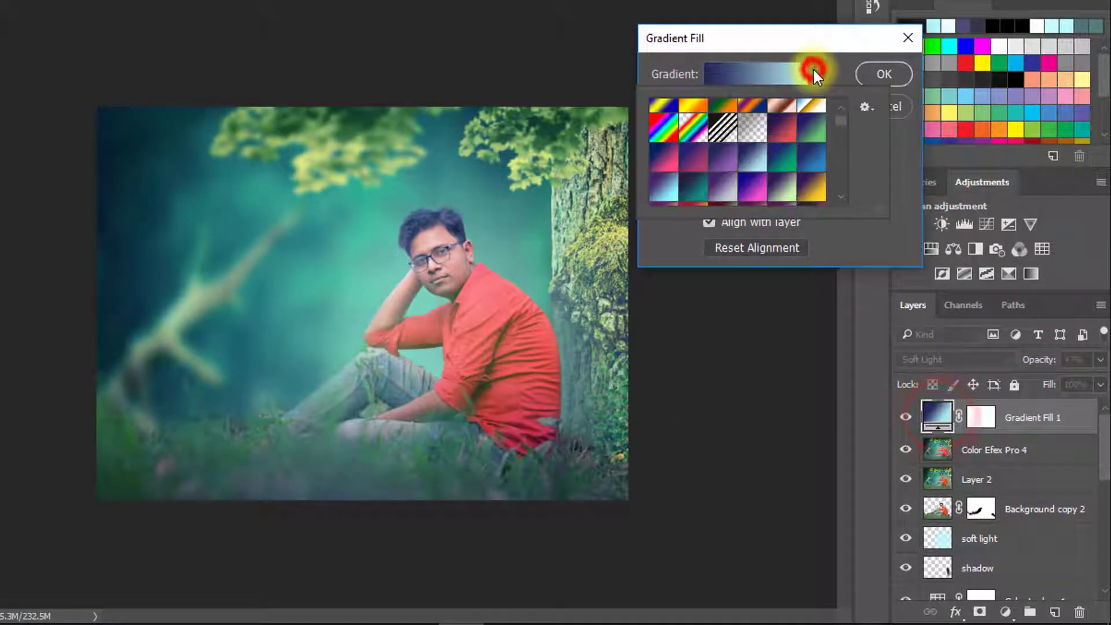
pyautogui.click(753, 158)
pyautogui.click(703, 184)
pyautogui.scroll(-2, 776, 174)
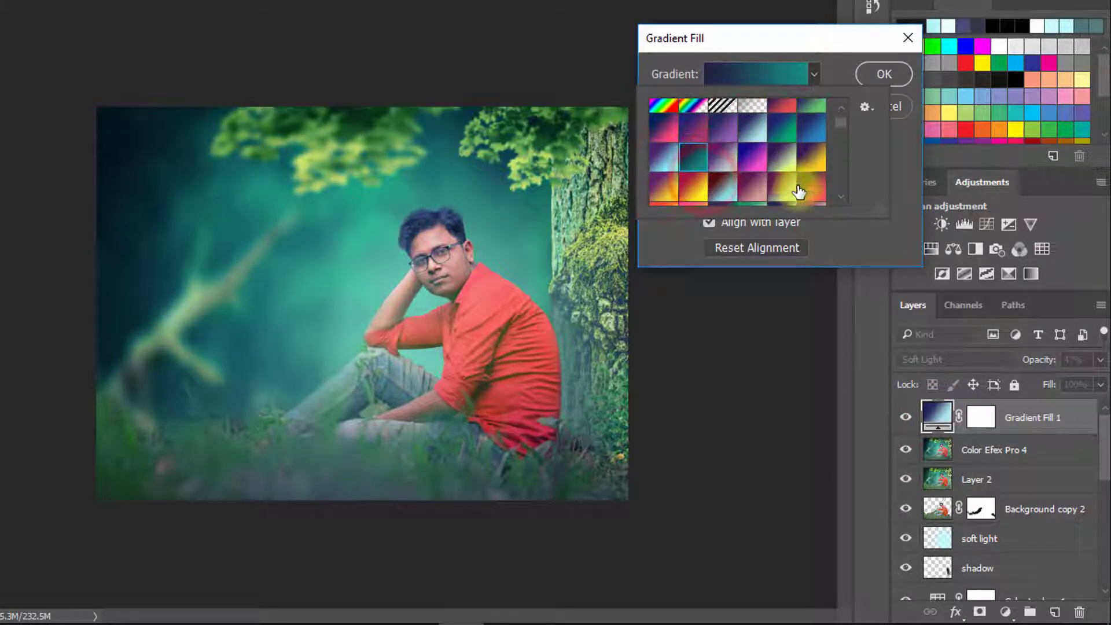
pyautogui.click(780, 162)
pyautogui.click(665, 202)
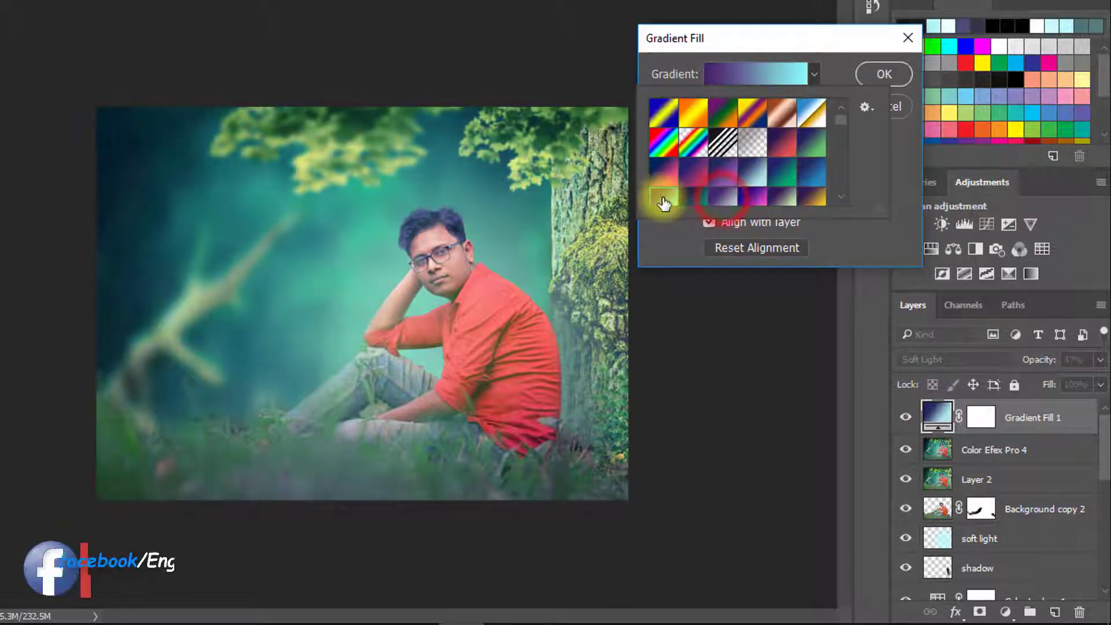
# Choose the navy-to-pale-cyan gradient for Gradient Fill 1 and lower the layer's opacity to 17%
pyautogui.click(758, 169)
pyautogui.click(773, 170)
pyautogui.click(754, 170)
pyautogui.click(755, 171)
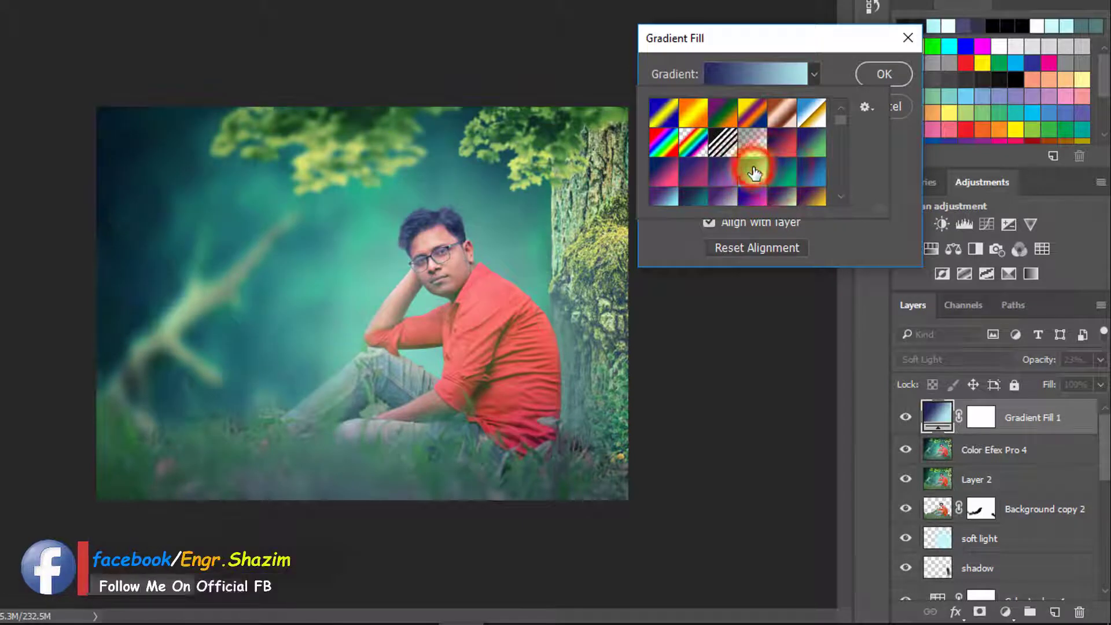
pyautogui.click(883, 72)
pyautogui.click(882, 75)
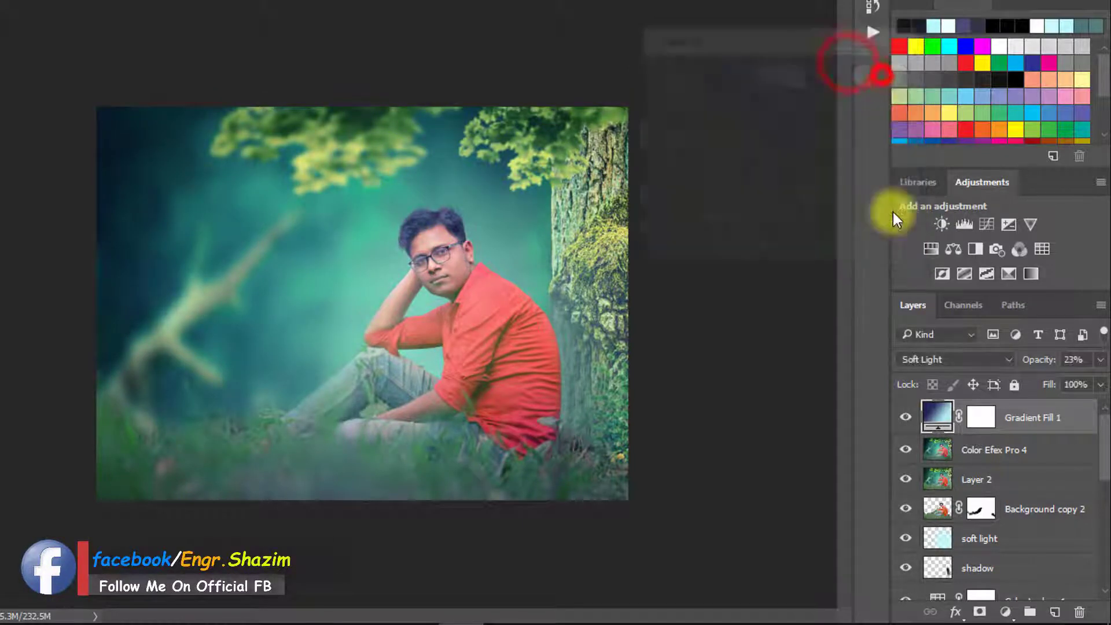
pyautogui.moveTo(1040, 364)
pyautogui.mouseDown()
pyautogui.moveTo(1076, 362)
pyautogui.moveTo(1017, 366)
pyautogui.moveTo(1031, 364)
pyautogui.mouseUp()
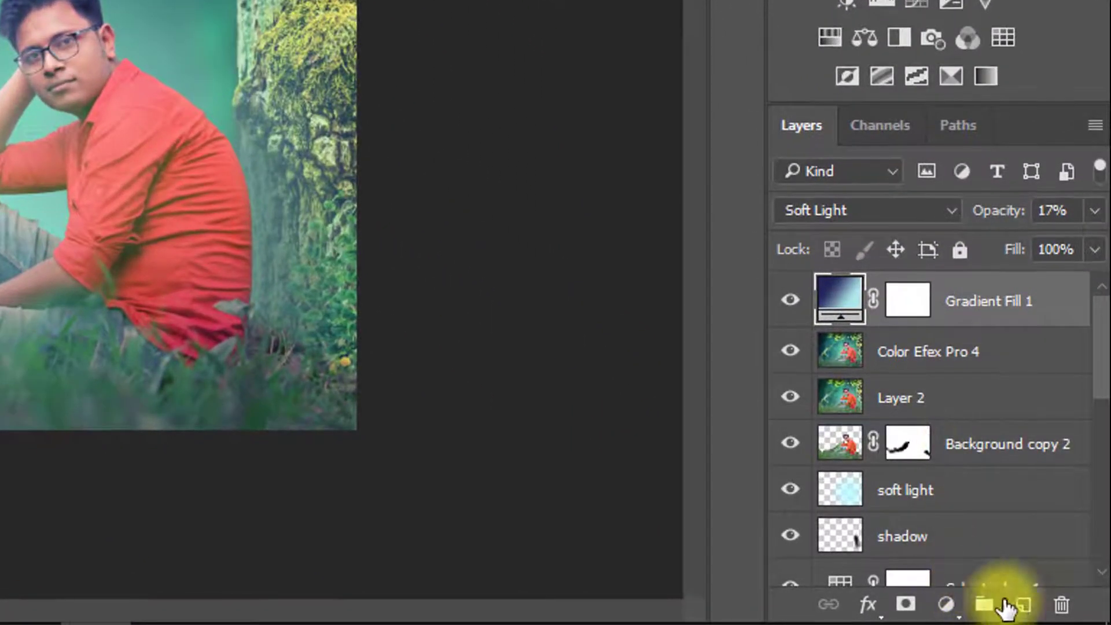
# Paint a soft pale-cyan haze over the foreground grass on a new top layer with a 1200 px brush at 16% opacity and 22% flow
pyautogui.click(1005, 607)
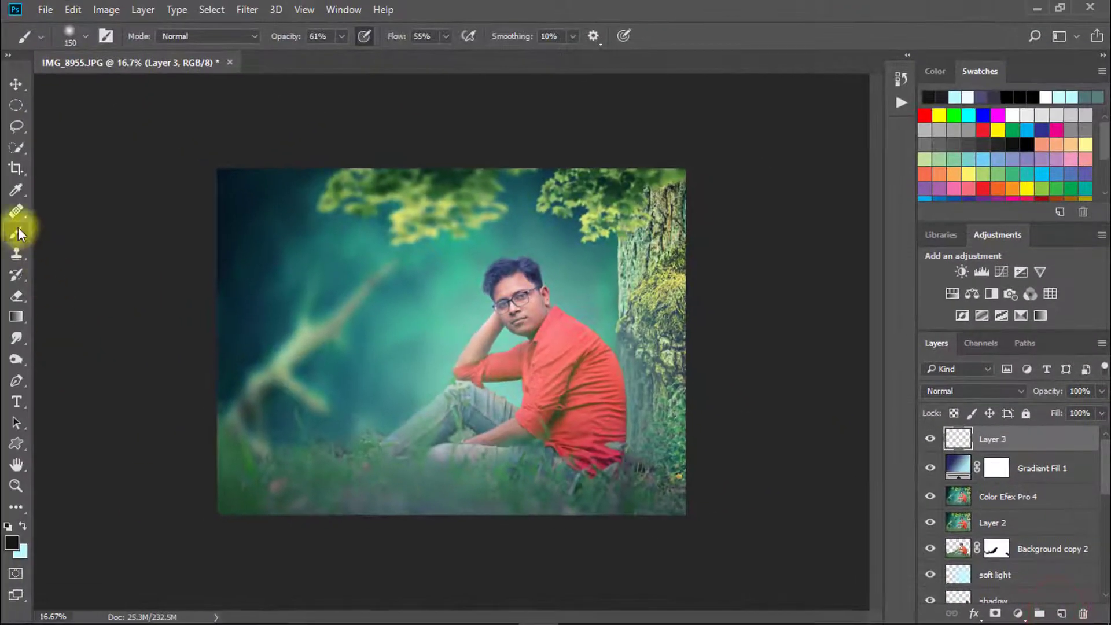
pyautogui.moveTo(16, 230); pyautogui.dragTo(88, 234)
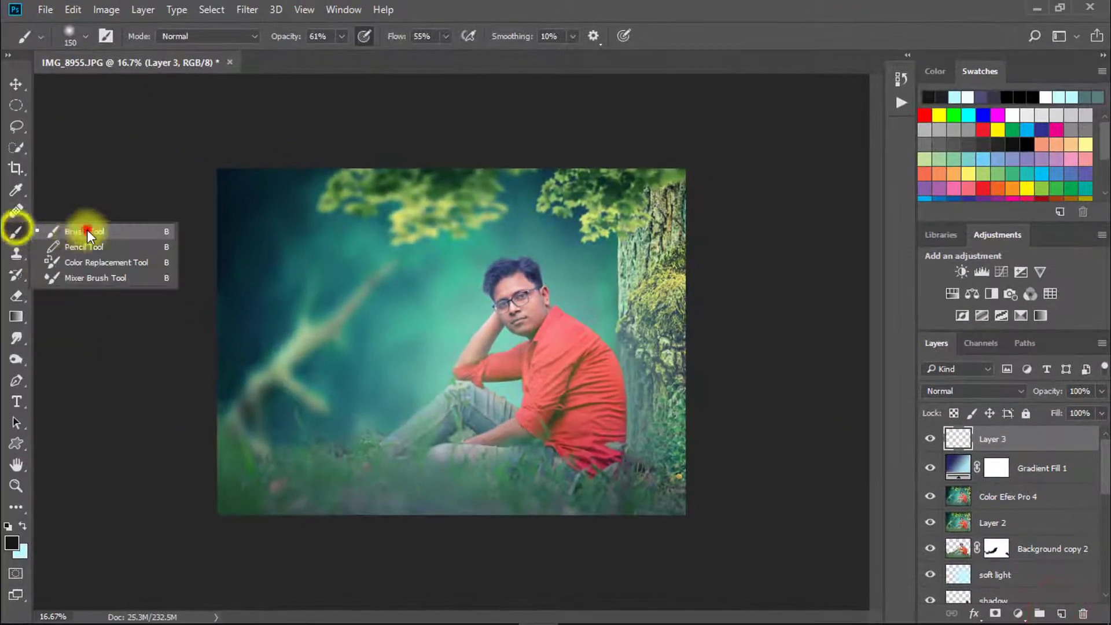
pyautogui.click(16, 542)
pyautogui.moveTo(585, 210)
pyautogui.mouseDown()
pyautogui.moveTo(576, 191)
pyautogui.moveTo(598, 176)
pyautogui.mouseUp()
pyautogui.click(921, 170)
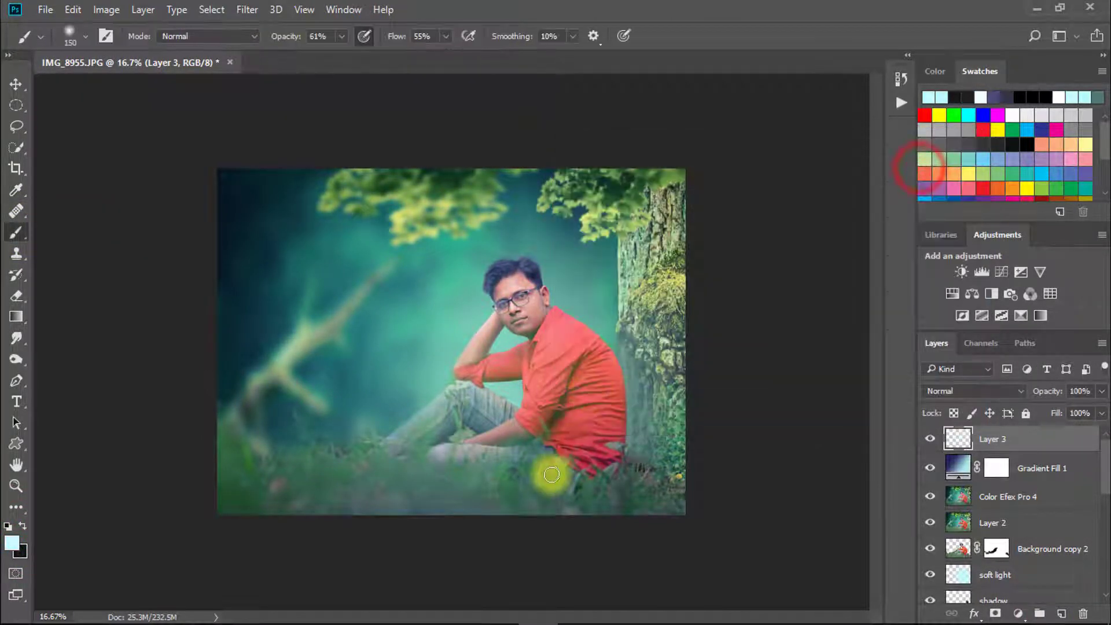
pyautogui.moveTo(282, 37); pyautogui.dragTo(251, 38)
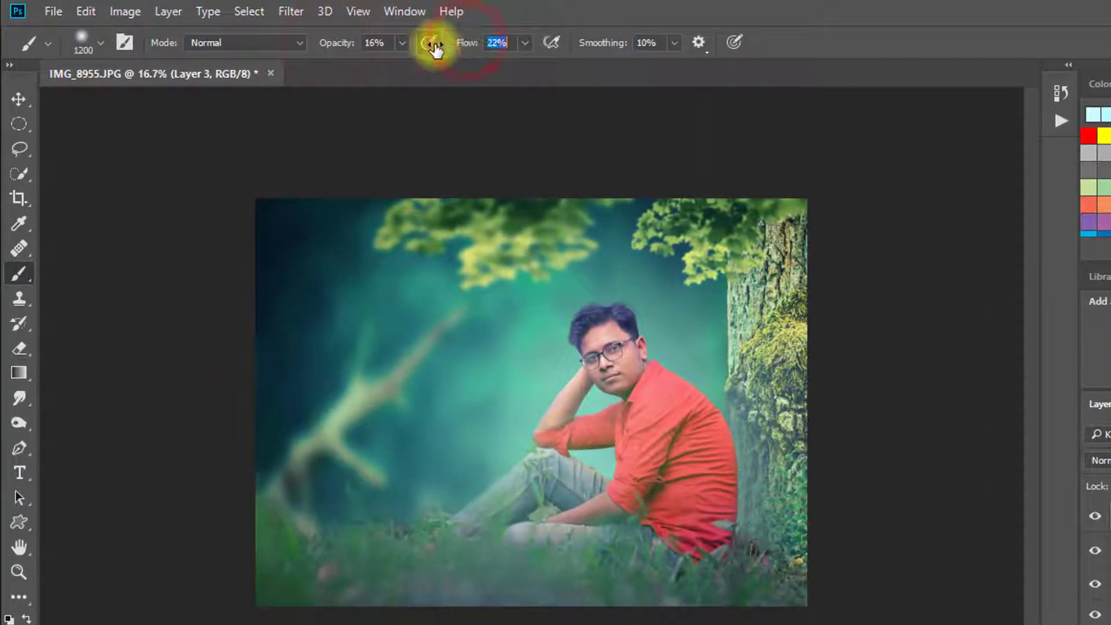
pyautogui.moveTo(310, 575)
pyautogui.mouseDown()
pyautogui.moveTo(282, 528)
pyautogui.moveTo(474, 554)
pyautogui.moveTo(698, 517)
pyautogui.moveTo(778, 526)
pyautogui.moveTo(773, 571)
pyautogui.mouseUp()
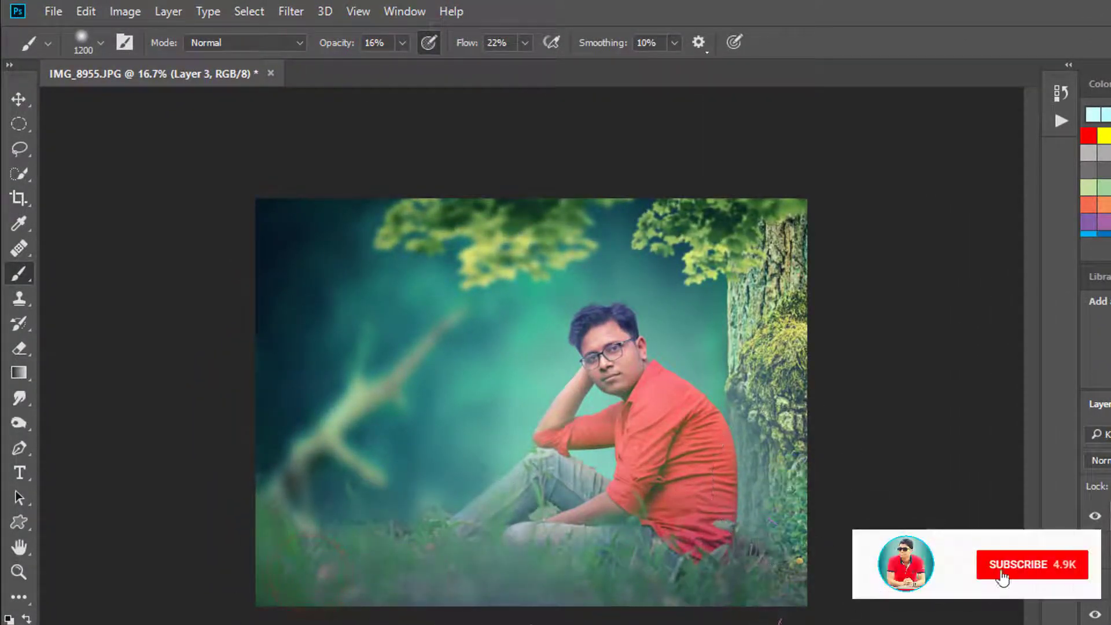
pyautogui.moveTo(339, 471)
pyautogui.mouseDown()
pyautogui.moveTo(265, 434)
pyautogui.moveTo(235, 377)
pyautogui.moveTo(443, 530)
pyautogui.moveTo(772, 622)
pyautogui.mouseUp()
pyautogui.click(290, 624)
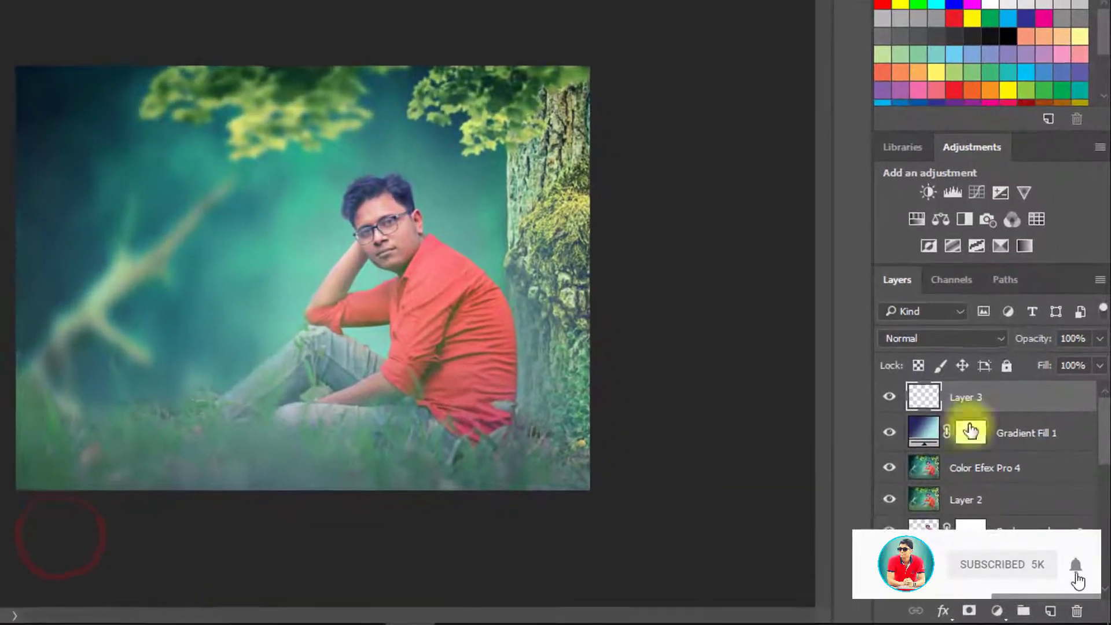
# Lower the haze layer's opacity to 34% and stamp all visible layers into a new layer on top
pyautogui.moveTo(1036, 340); pyautogui.dragTo(925, 348)
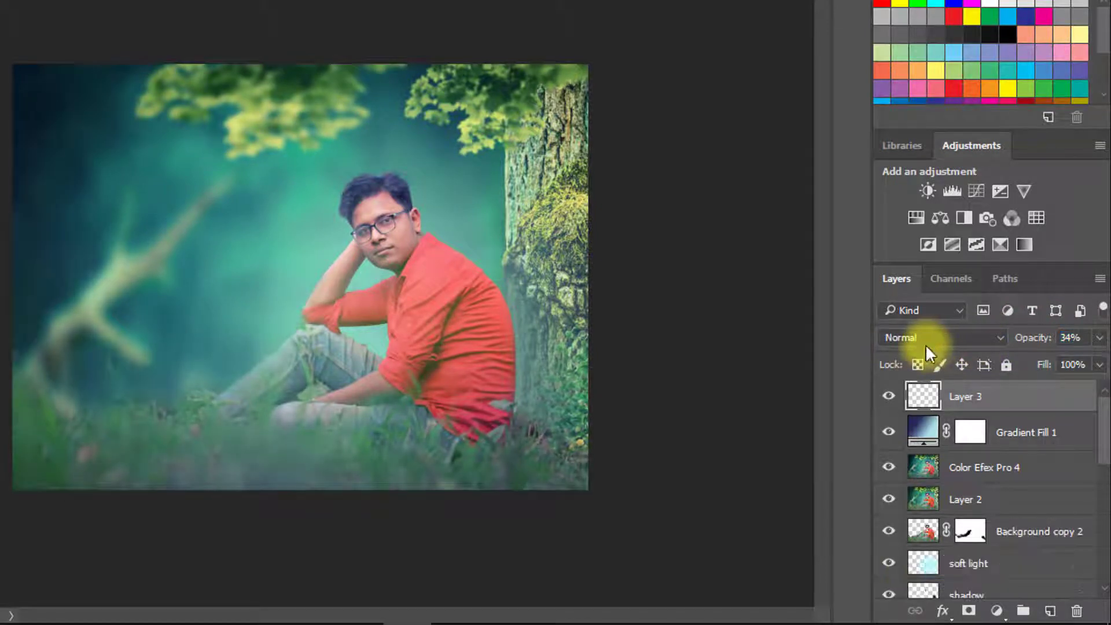
pyautogui.hotkey('ctrl', '-')
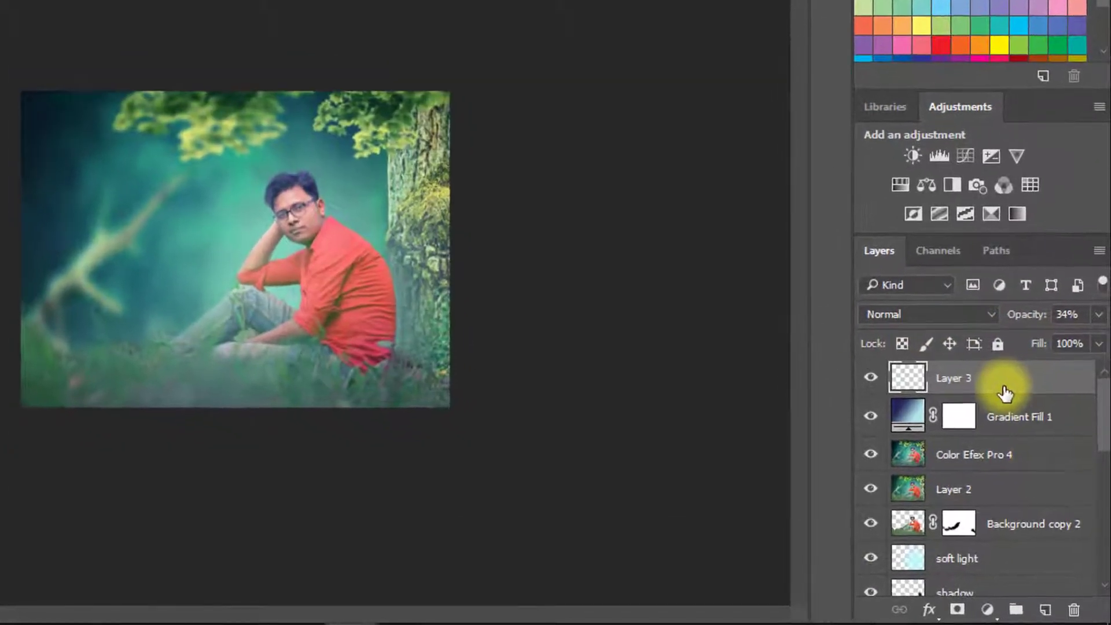
pyautogui.hotkey('ctrl', 'alt', 'shift', 'e')
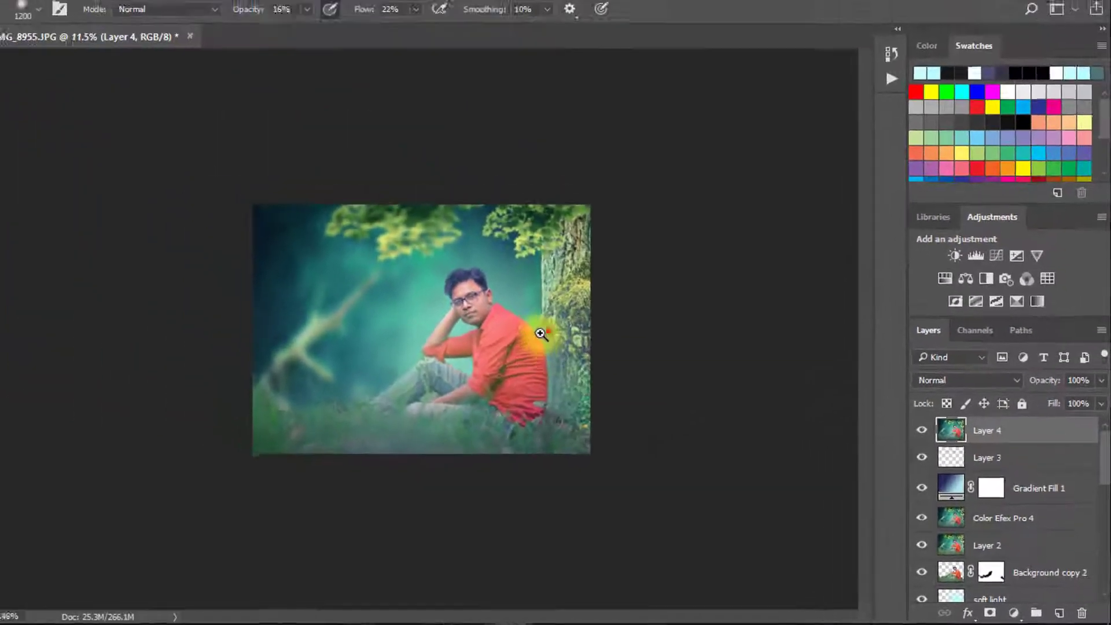
# Open the stamped layer in the Color Efex Pro 4 filter and set the Cross Processing method to T04
pyautogui.moveTo(373, 251); pyautogui.dragTo(435, 252)
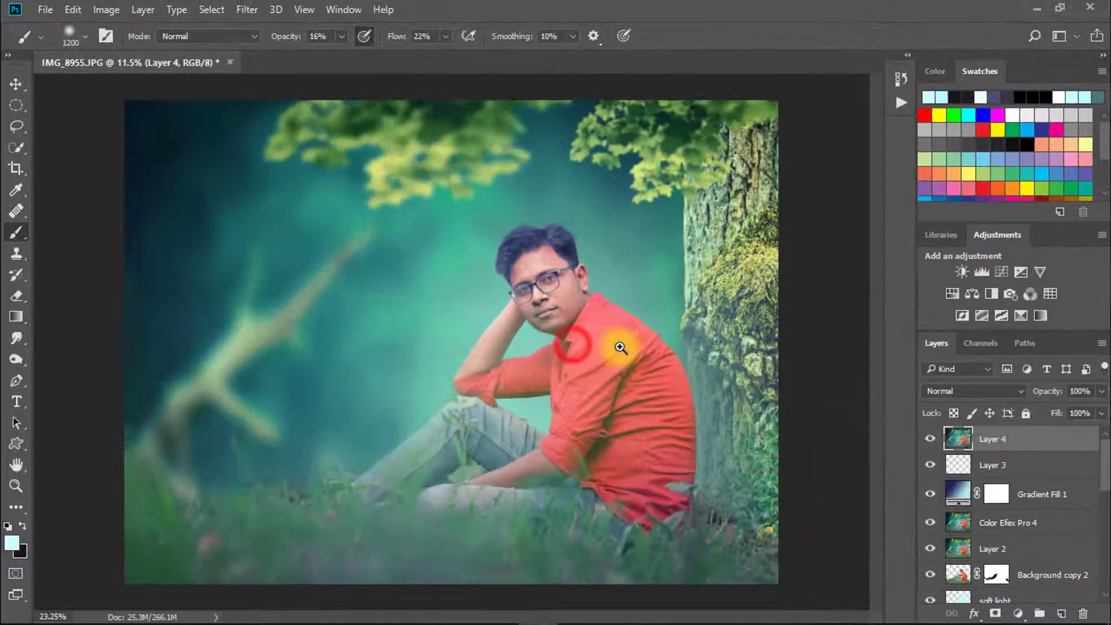
pyautogui.moveTo(619, 346); pyautogui.dragTo(618, 349)
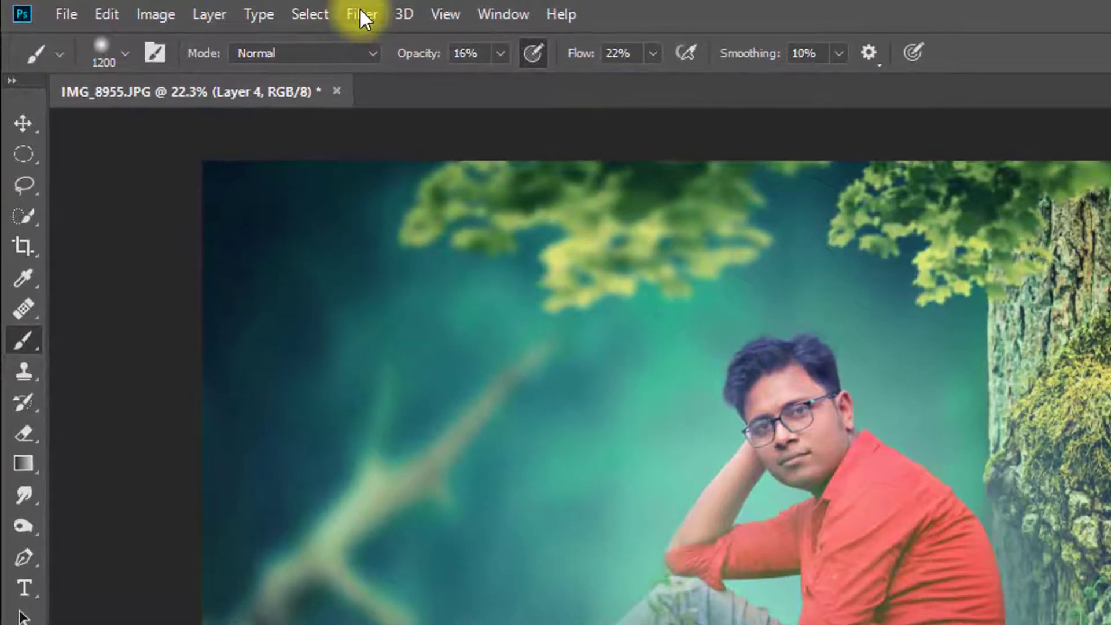
pyautogui.click(360, 13)
pyautogui.click(662, 507)
pyautogui.click(796, 533)
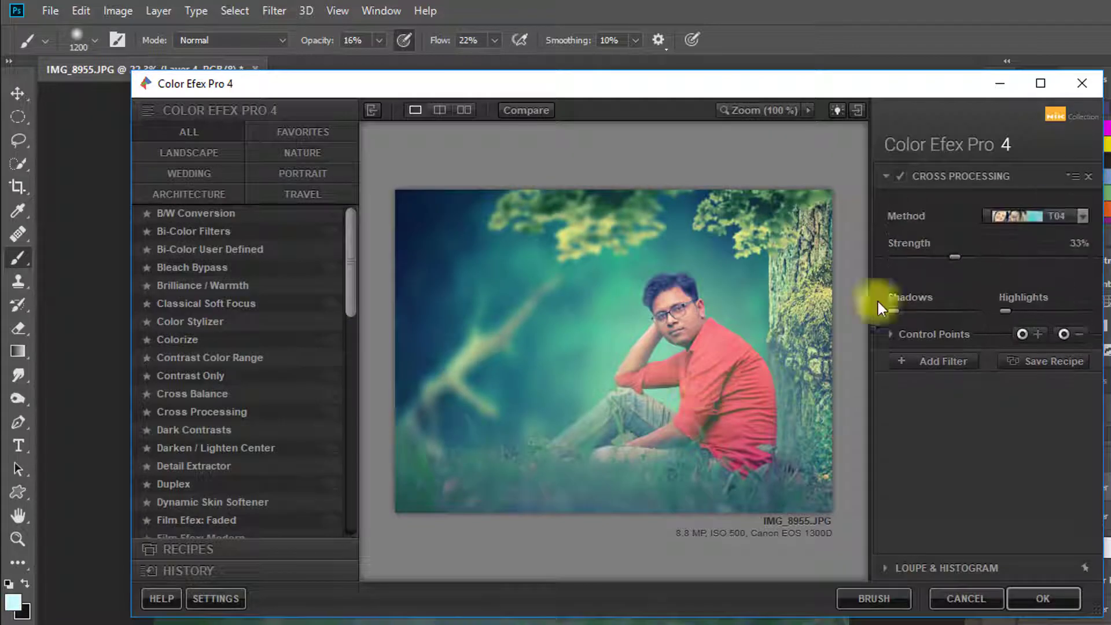
pyautogui.click(1026, 213)
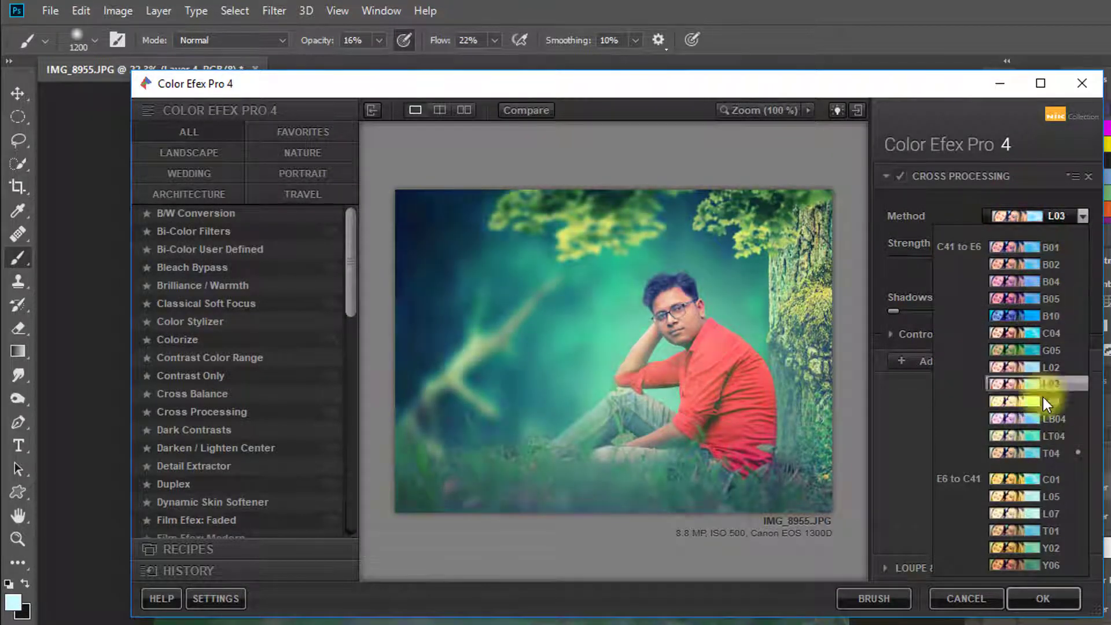
pyautogui.click(1044, 453)
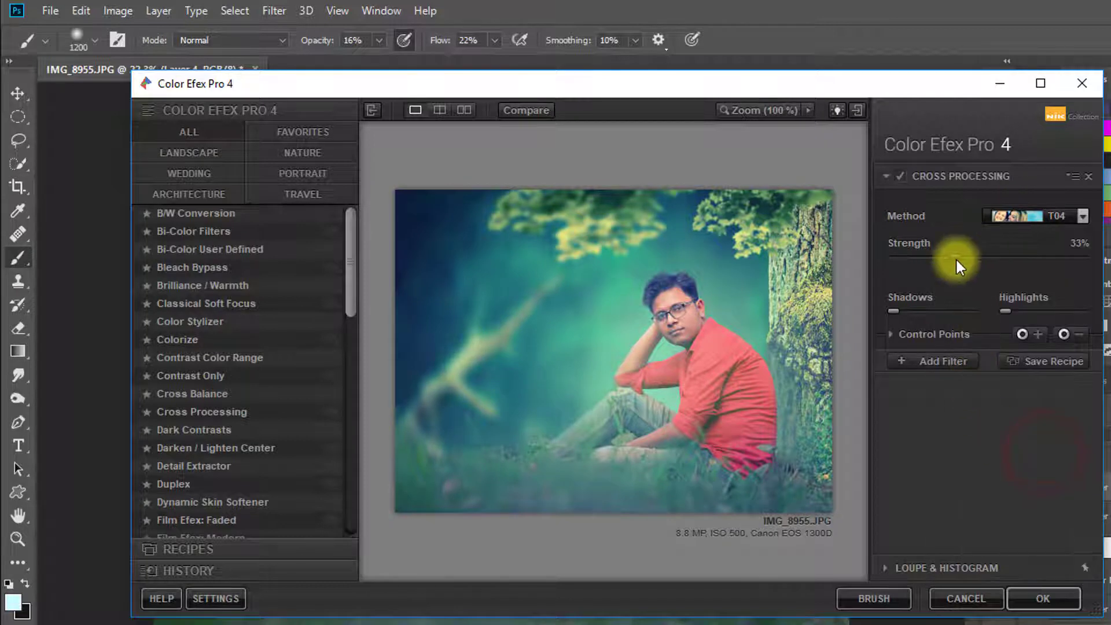
# Lower the Cross Processing strength and apply the Color Efex Pro 4 filter to the stamped layer
pyautogui.moveTo(942, 250); pyautogui.dragTo(930, 255)
pyautogui.click(938, 360)
pyautogui.click(1043, 598)
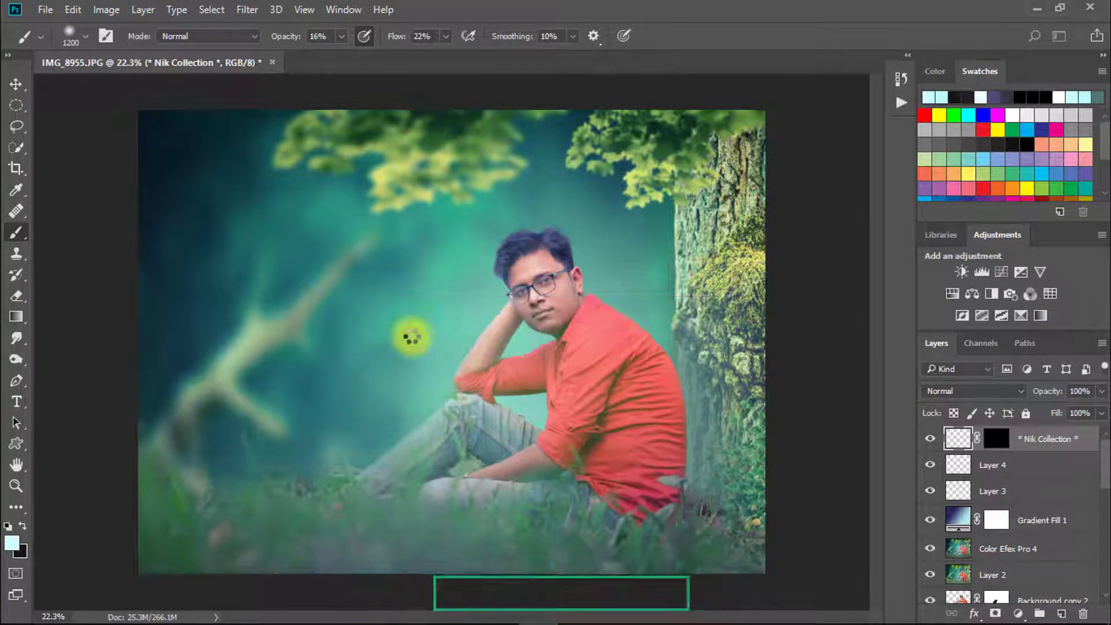
pyautogui.keyDown('ctrl'); pyautogui.keyDown('alt'); pyautogui.click(397, 328); pyautogui.keyUp('alt'); pyautogui.keyUp('ctrl')
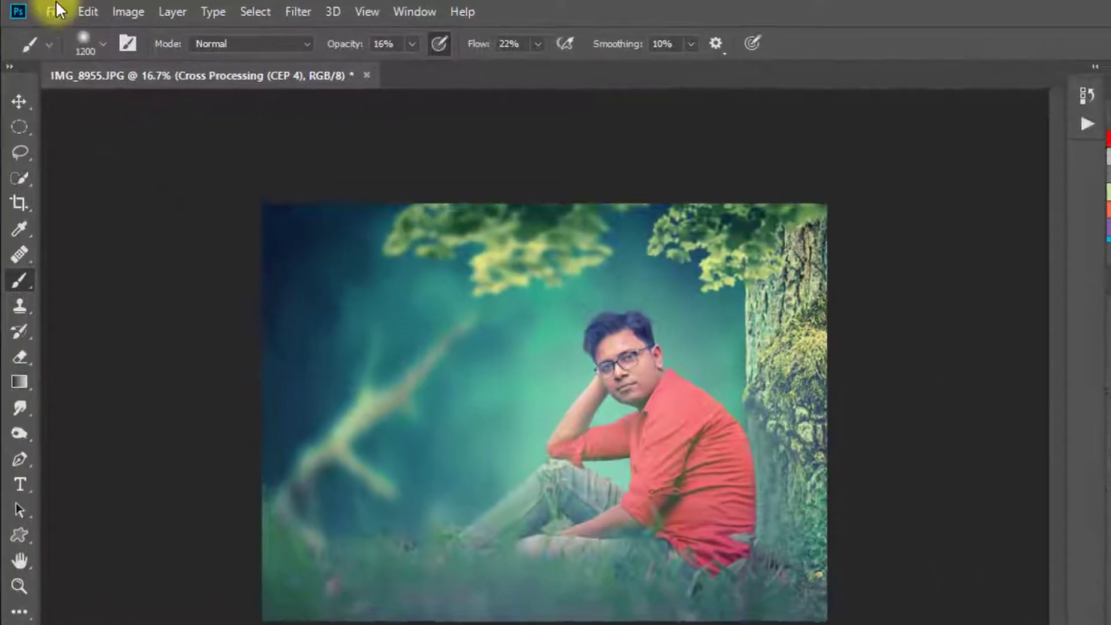
# Start saving a separate copy of the image in JPEG format with the Desktop as its location
pyautogui.click(45, 9)
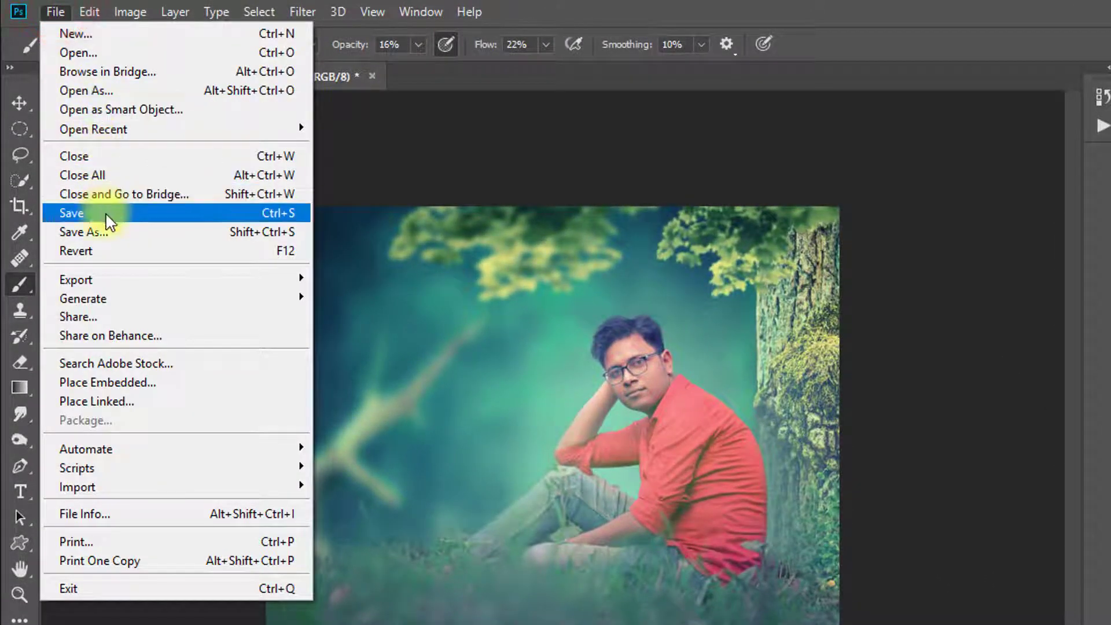
pyautogui.click(109, 232)
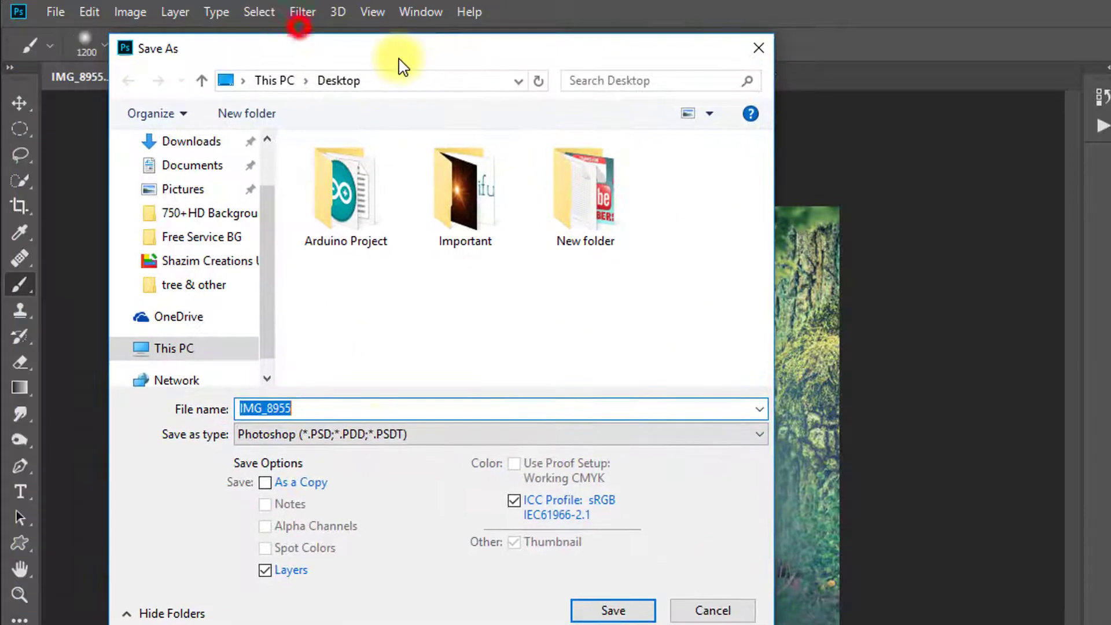
pyautogui.click(264, 401)
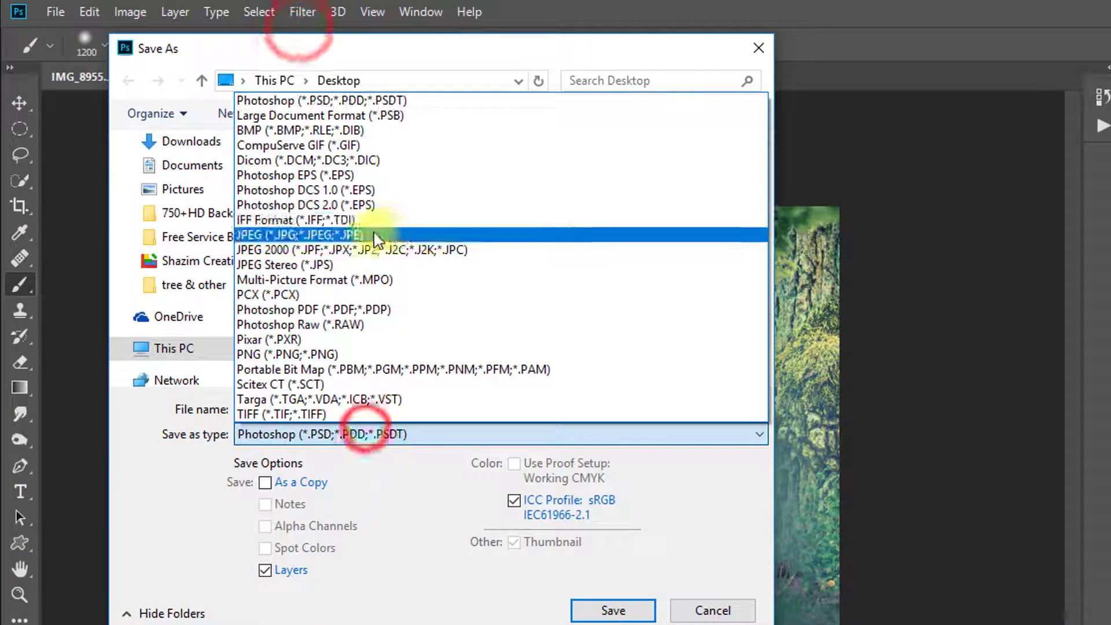
pyautogui.click(270, 193)
pyautogui.scroll(2, 257, 186)
pyautogui.click(252, 183)
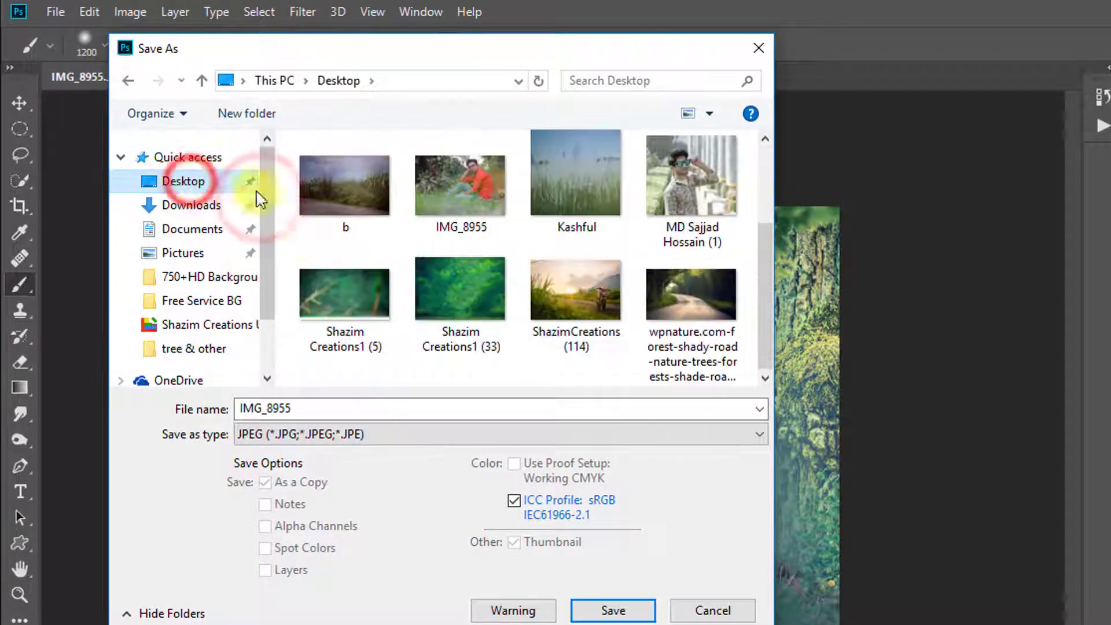
# Give the JPEG copy a file name starting with "Photo Manipulation with" and save it, accepting the JPEG options
pyautogui.click(374, 408)
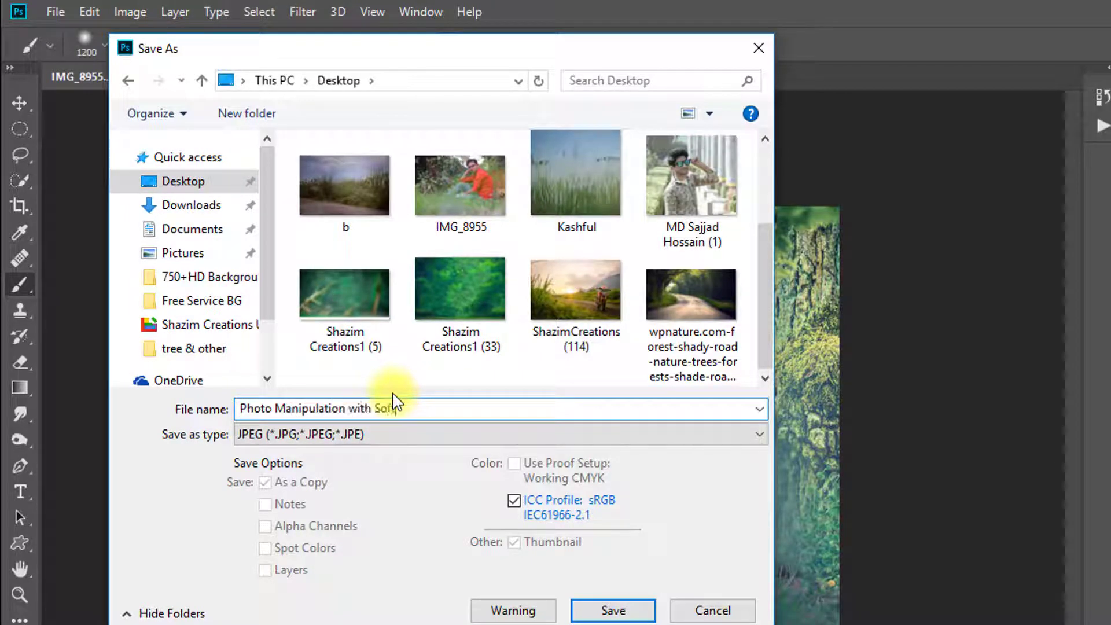
pyautogui.press('Return')
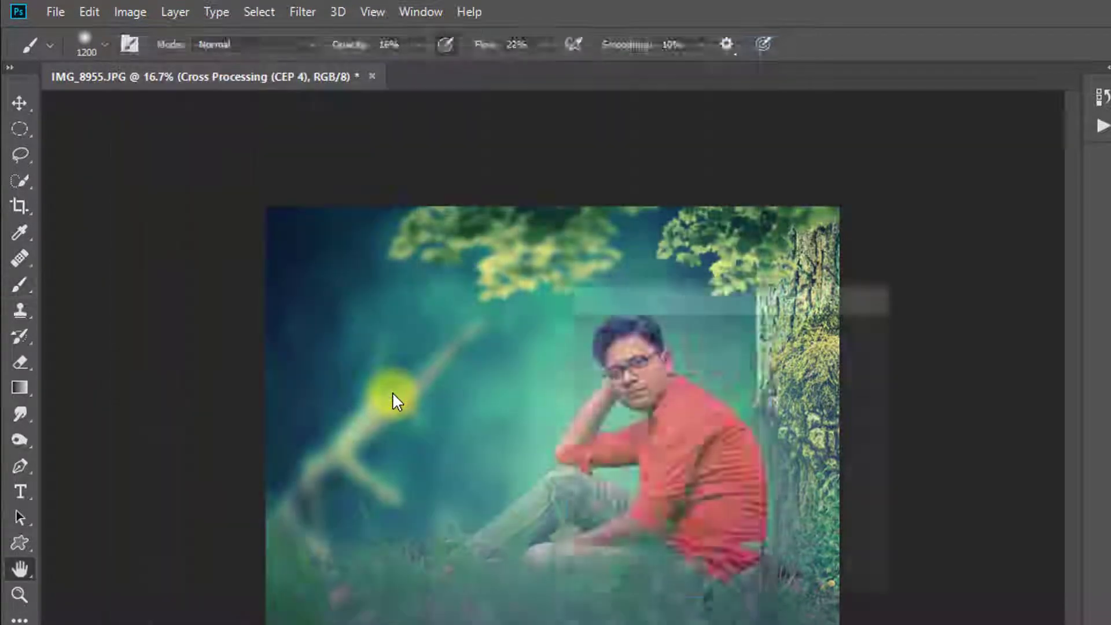
pyautogui.click(711, 280)
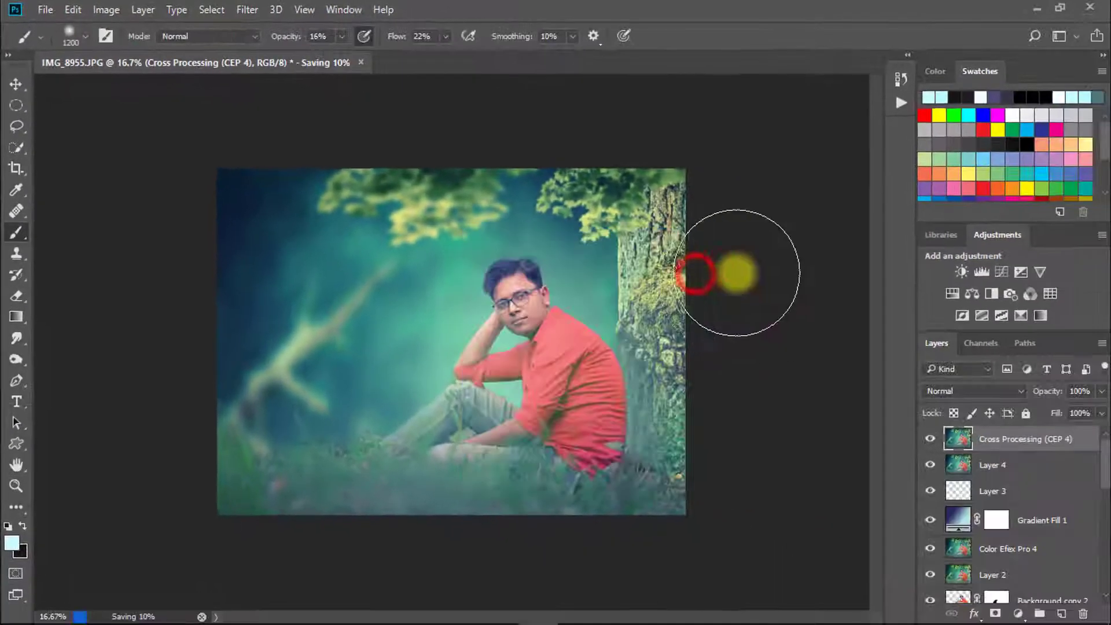